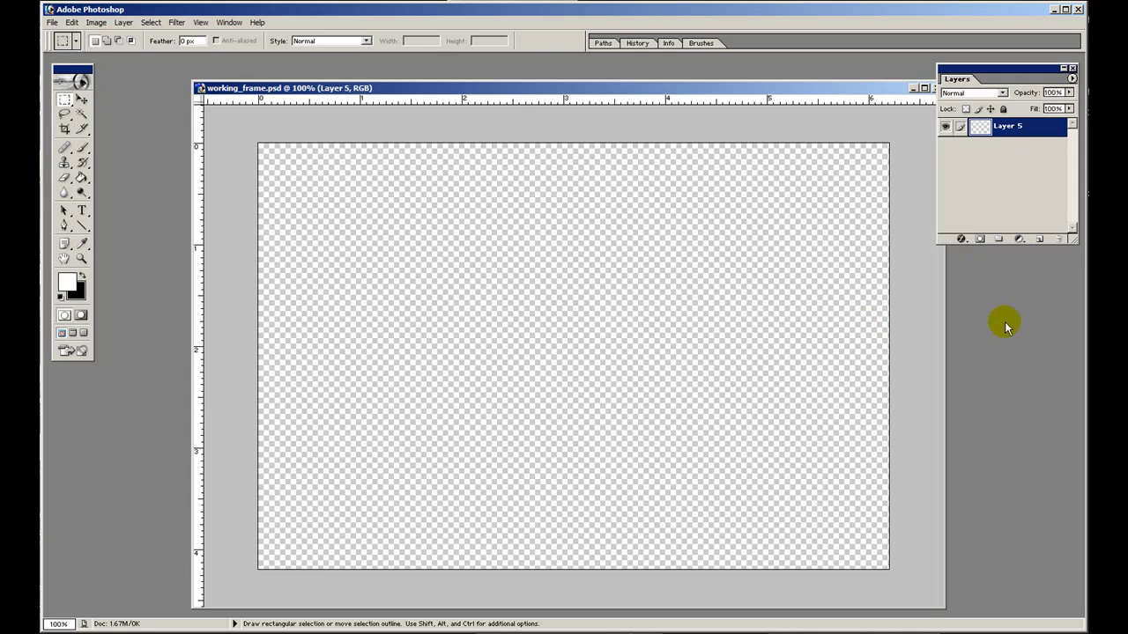
- Fill a near-full-canvas rectangular selection with white, then deselect it
{"action": "mouse_move", "coordinate": [279, 160]}
{"action": "left_mouse_down"}
{"action": "mouse_move", "coordinate": [866, 551]}
{"action": "mouse_move", "coordinate": [879, 536]}
{"action": "left_mouse_up"}
{"action": "left_click_drag", "start_coordinate": [837, 502], "coordinate": [826, 502]}
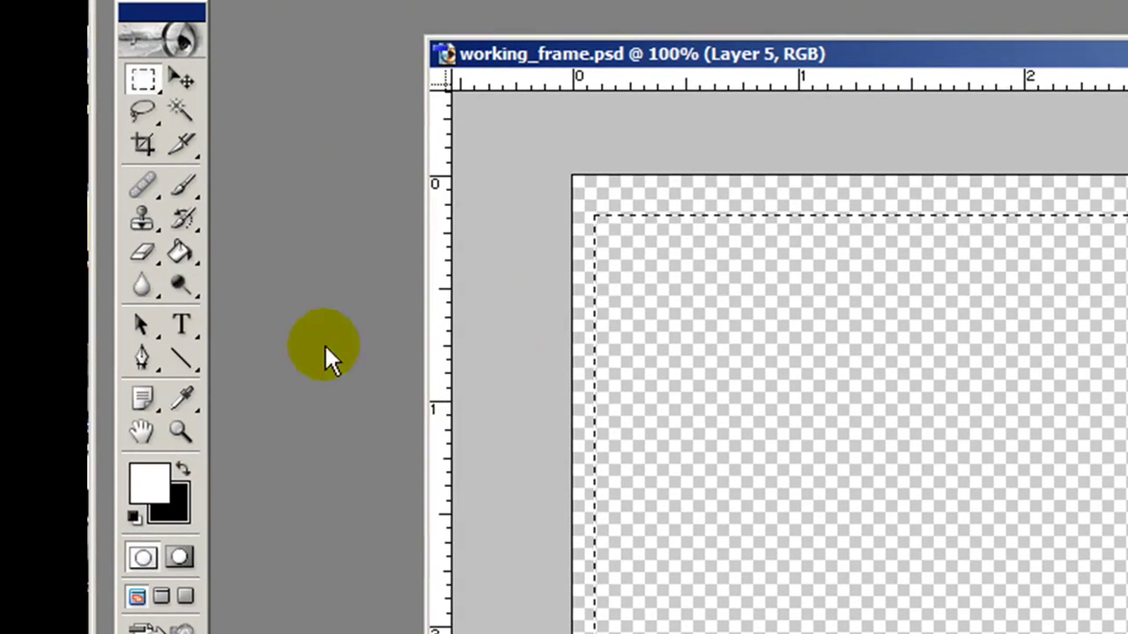
{"action": "left_click", "coordinate": [180, 253]}
{"action": "left_click", "coordinate": [805, 409]}
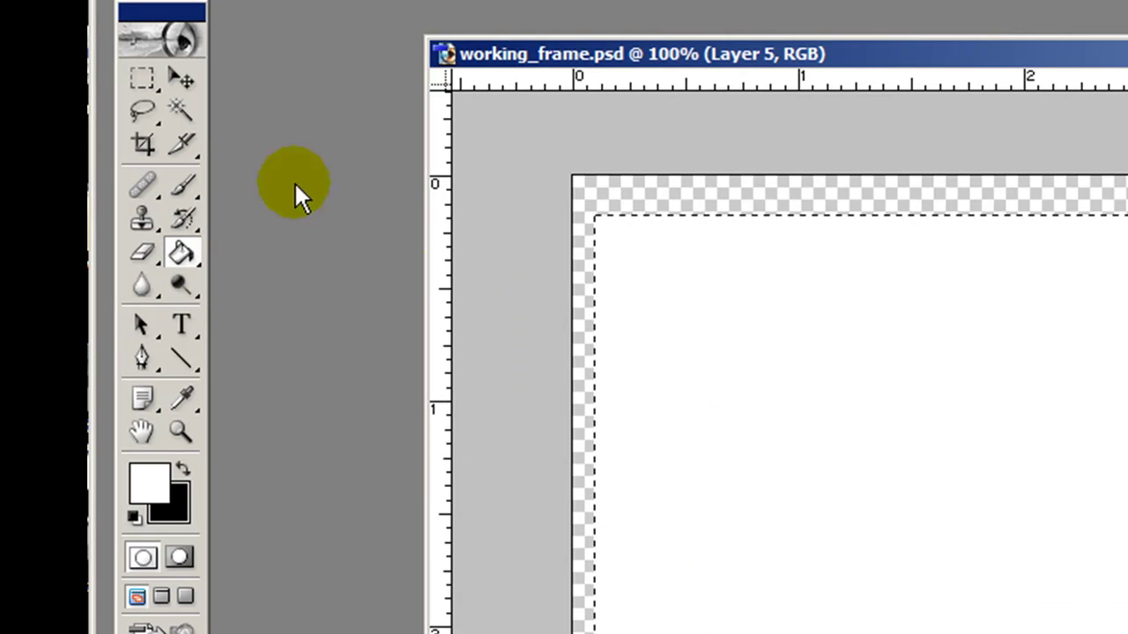
{"action": "key", "text": "ctrl+d"}
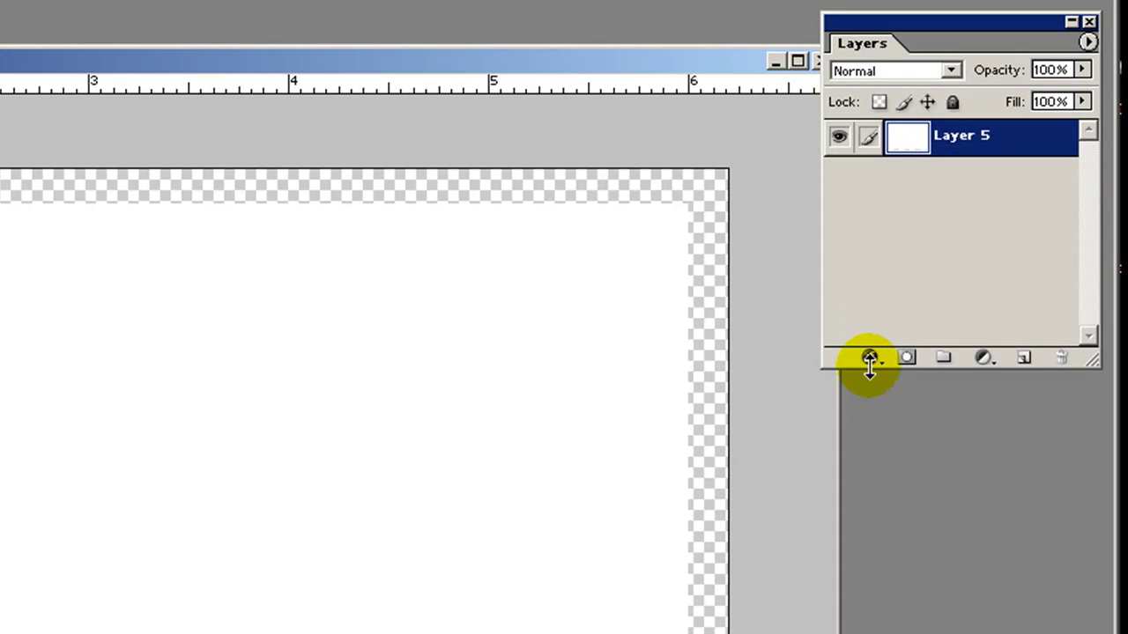
- Give Layer 5 a drop shadow with distance 12, size 12 and 100% opacity
{"action": "left_click", "coordinate": [869, 357]}
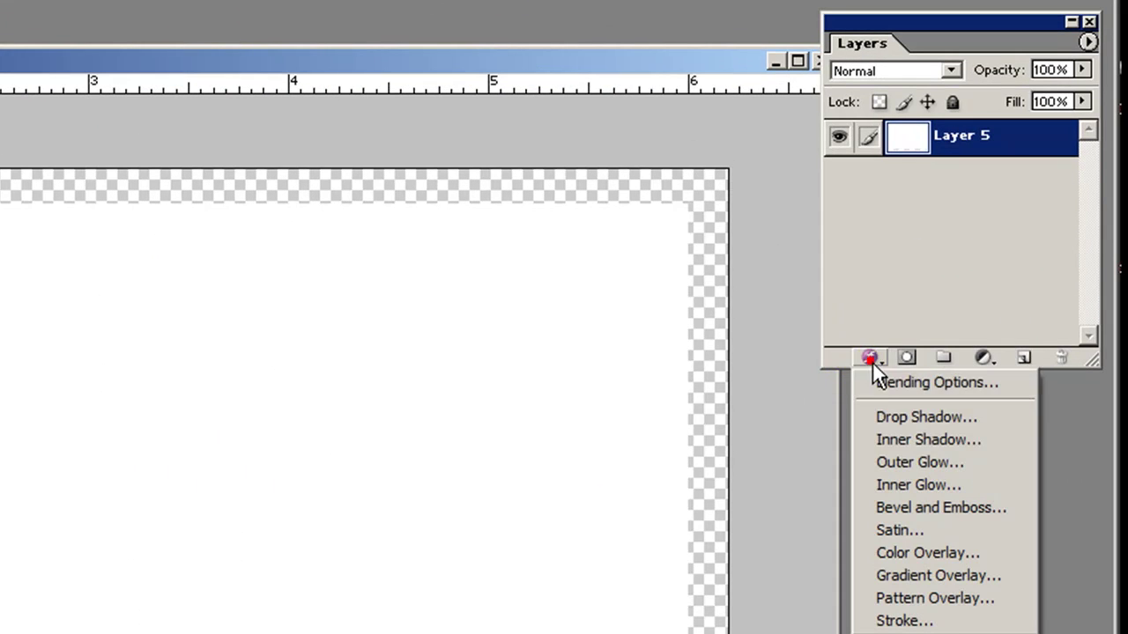
{"action": "left_click", "coordinate": [907, 421]}
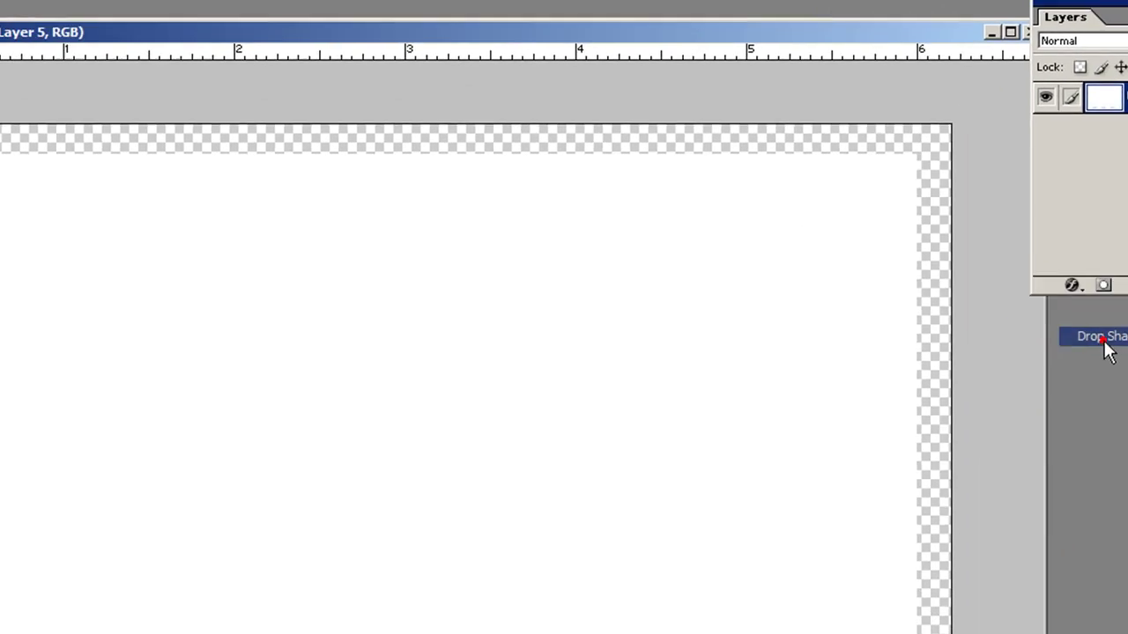
{"action": "double_click", "coordinate": [527, 279]}
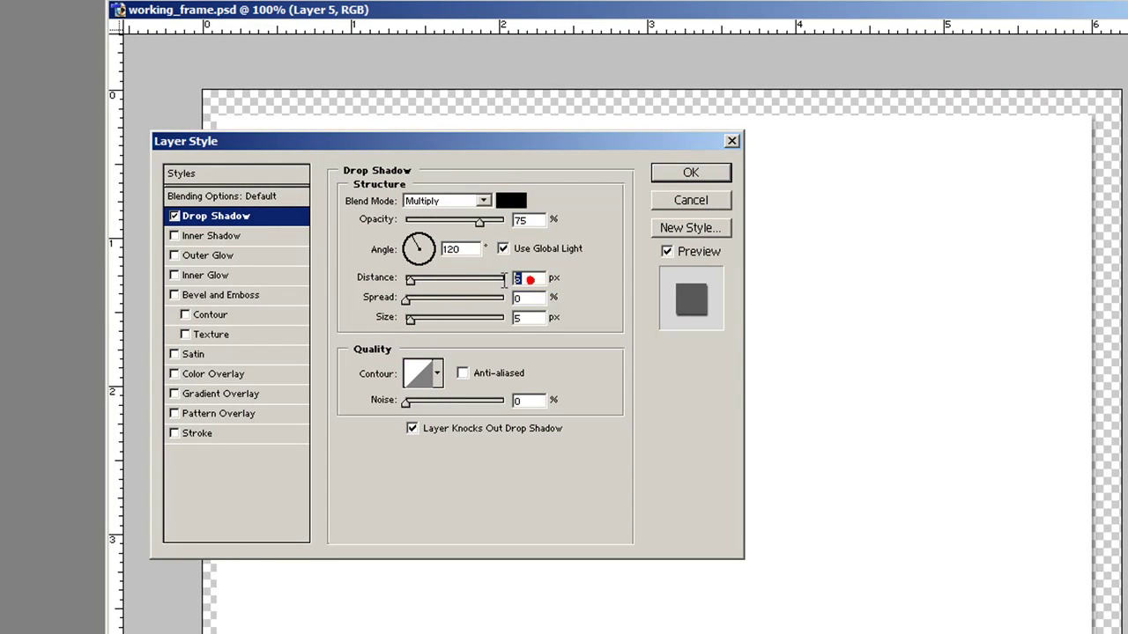
{"action": "type", "text": "12"}
{"action": "double_click", "coordinate": [527, 318]}
{"action": "double_click", "coordinate": [516, 317]}
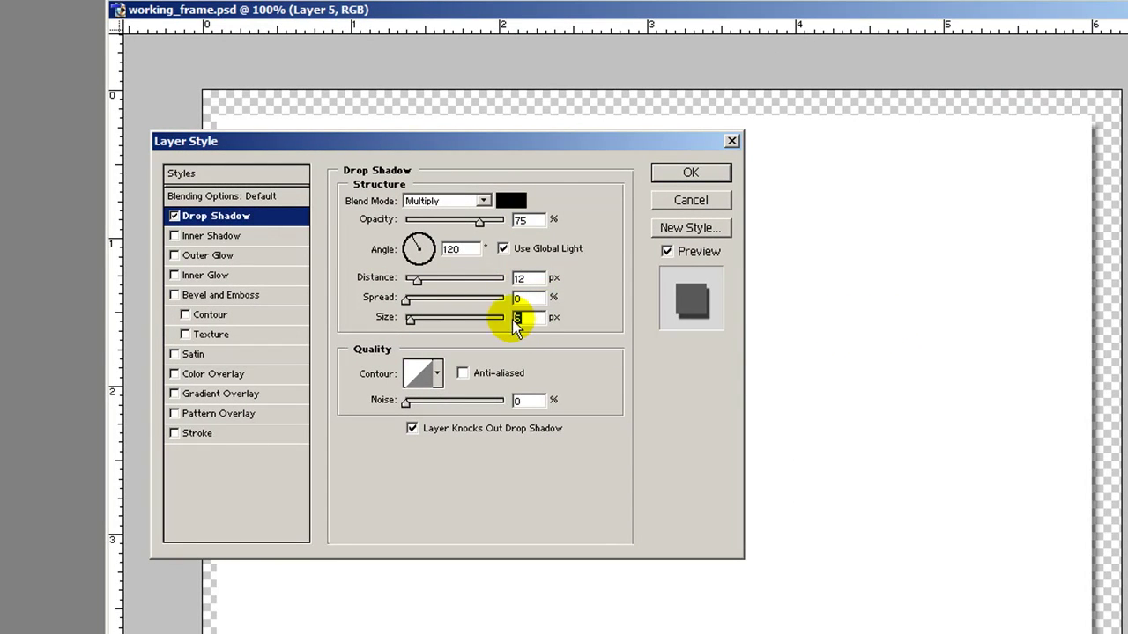
{"action": "type", "text": "12"}
{"action": "left_click_drag", "start_coordinate": [481, 221], "coordinate": [511, 222]}
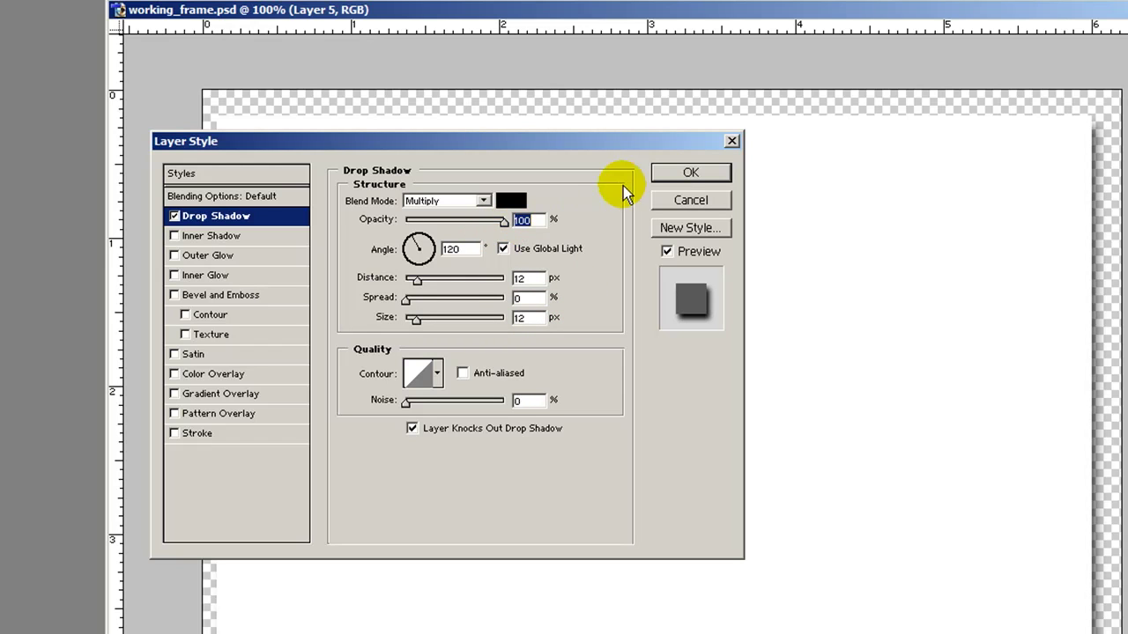
{"action": "left_click", "coordinate": [688, 172]}
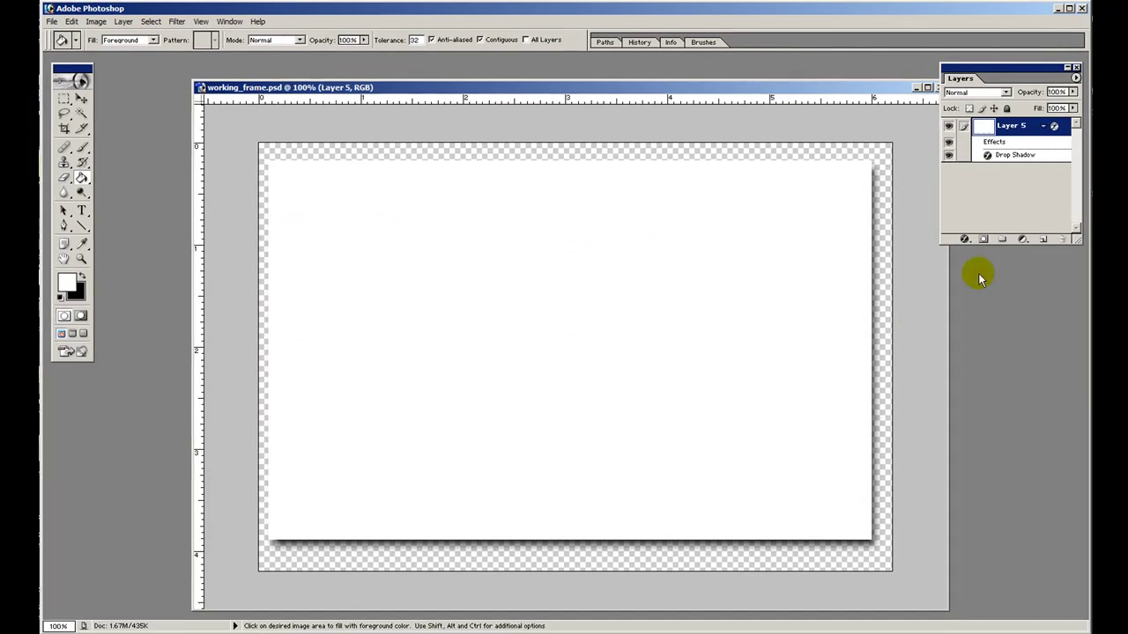
- Add a new layer and merge the linked layers into one
{"action": "left_click", "coordinate": [1040, 240]}
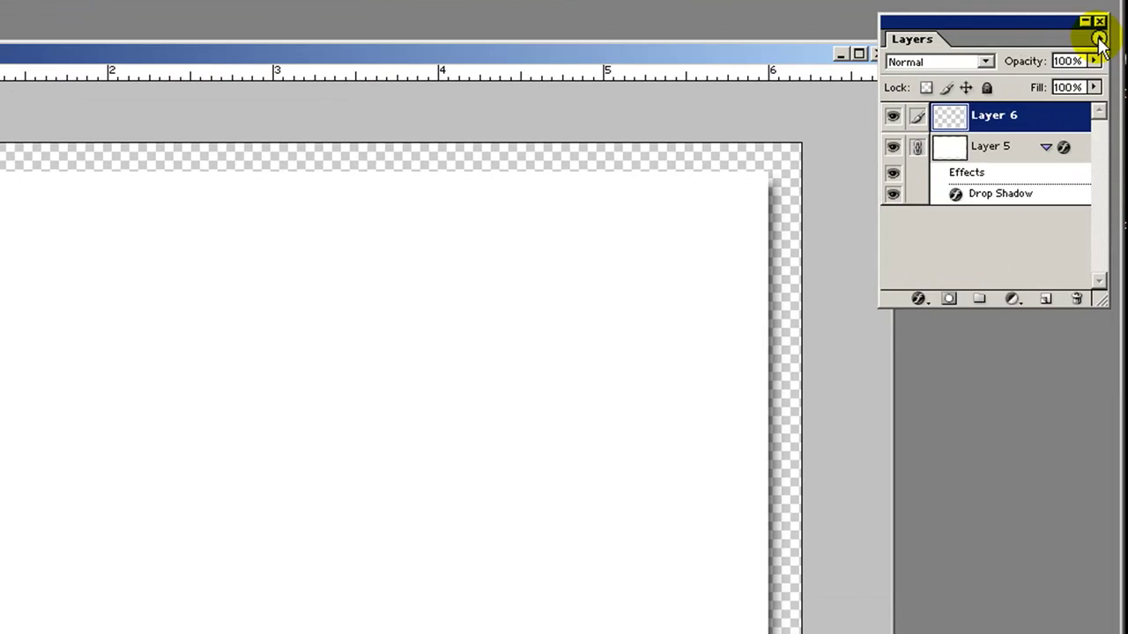
{"action": "left_click", "coordinate": [1071, 78]}
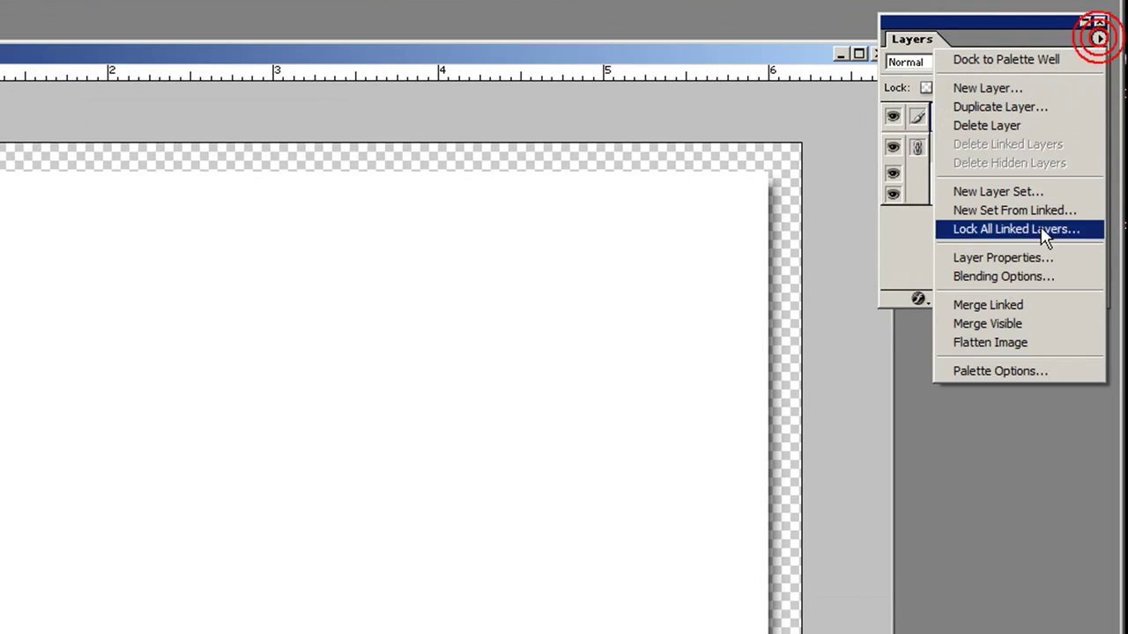
{"action": "left_click", "coordinate": [1038, 308]}
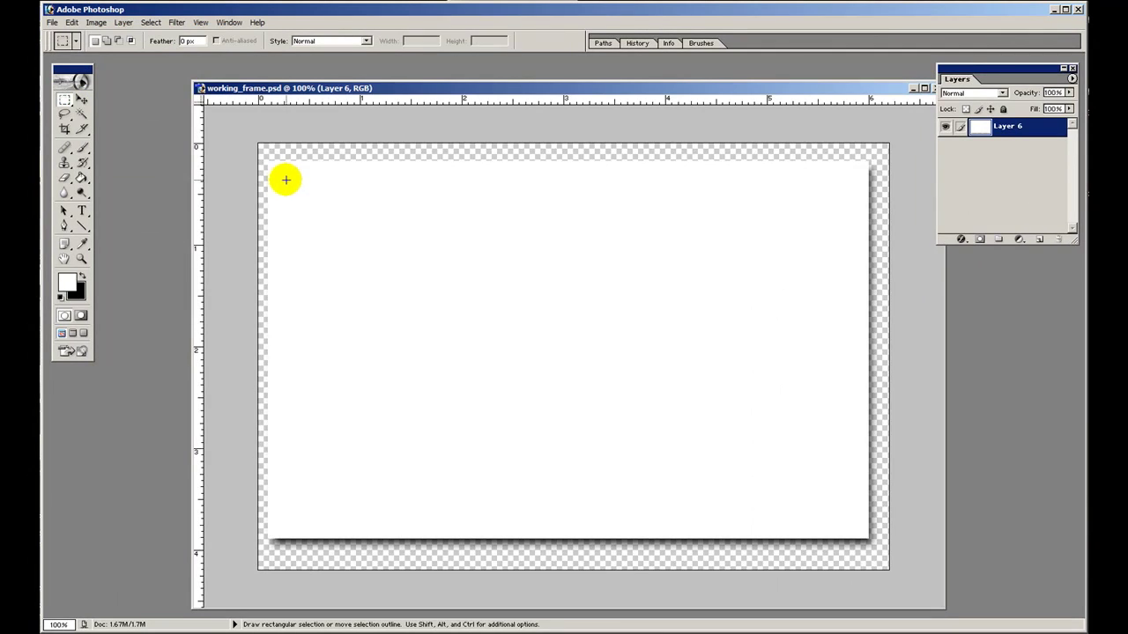
- Delete the rectangle's interior, leaving only the white border with its shadow
{"action": "left_click_drag", "start_coordinate": [302, 193], "coordinate": [846, 521]}
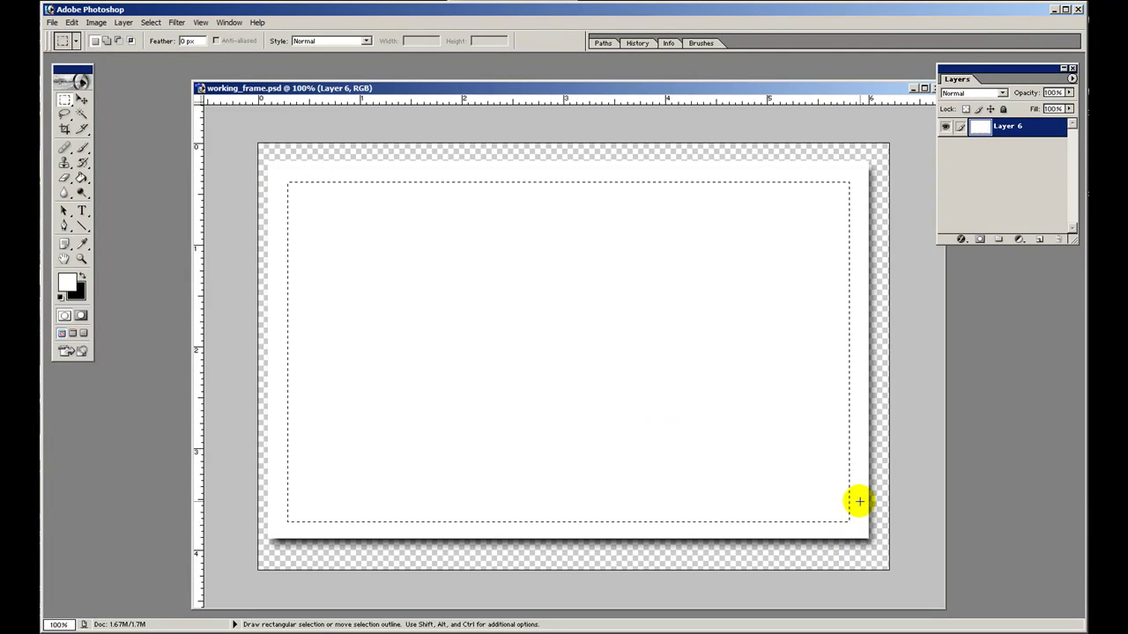
{"action": "key", "text": "Delete"}
{"action": "left_click", "coordinate": [859, 501]}
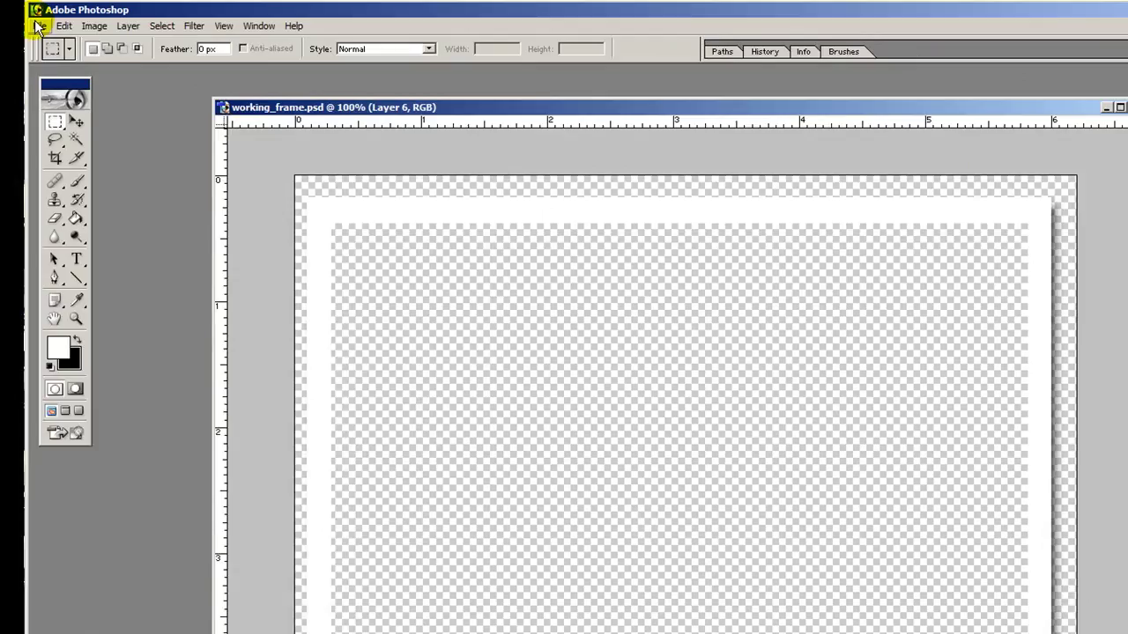
{"action": "left_click", "coordinate": [52, 22]}
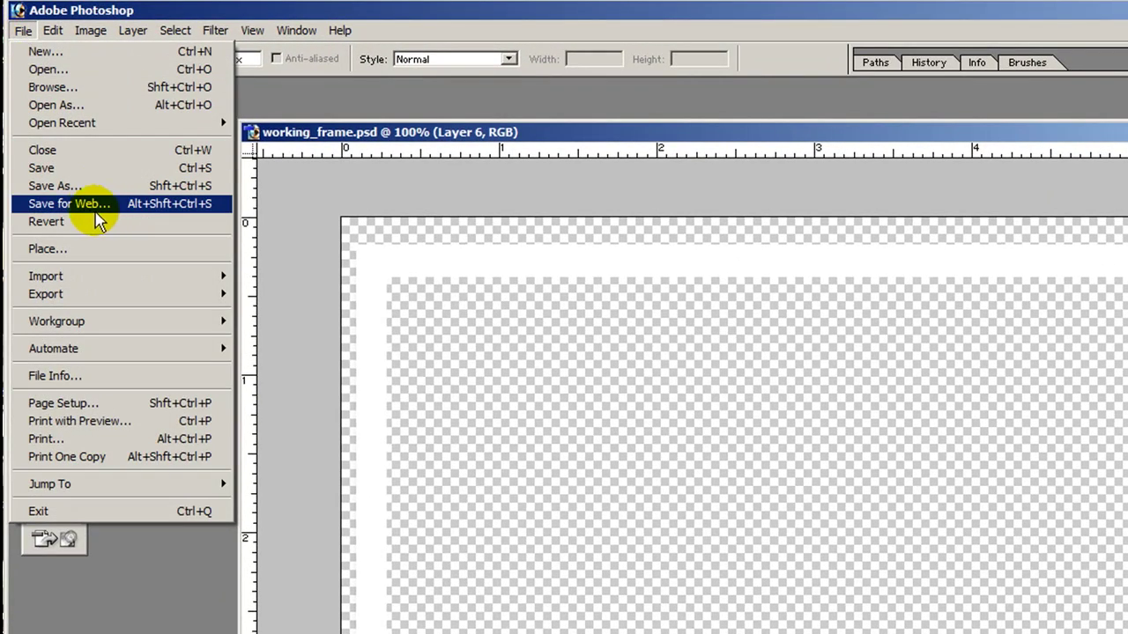
- Save for Web as a transparent PNG-24, replacing the existing frame.png
{"action": "left_click", "coordinate": [75, 207]}
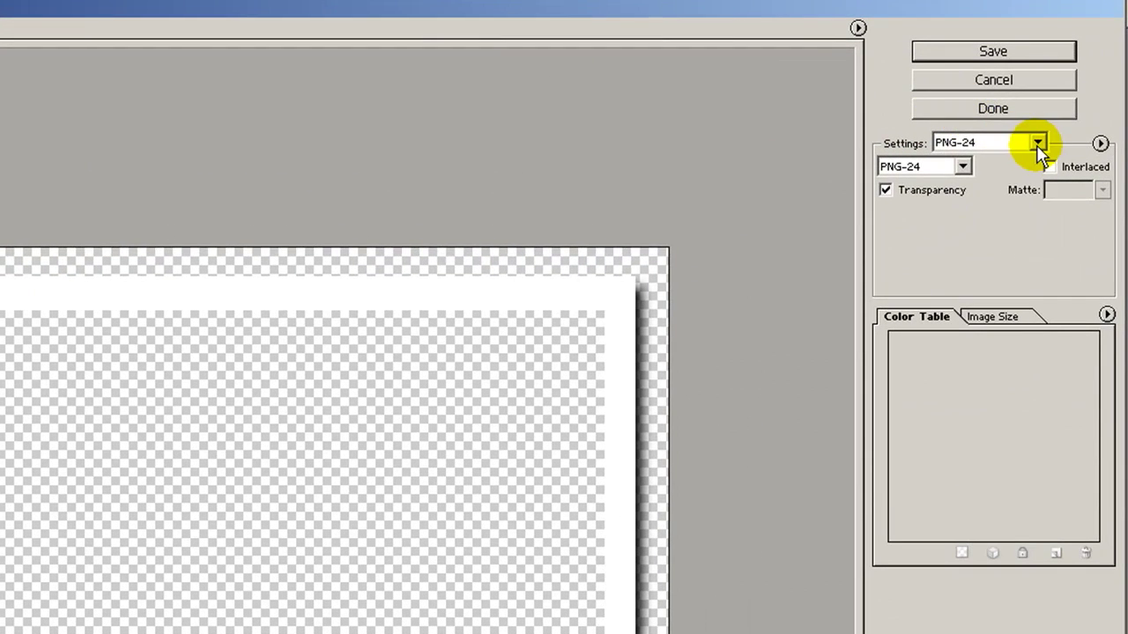
{"action": "left_click", "coordinate": [1033, 136]}
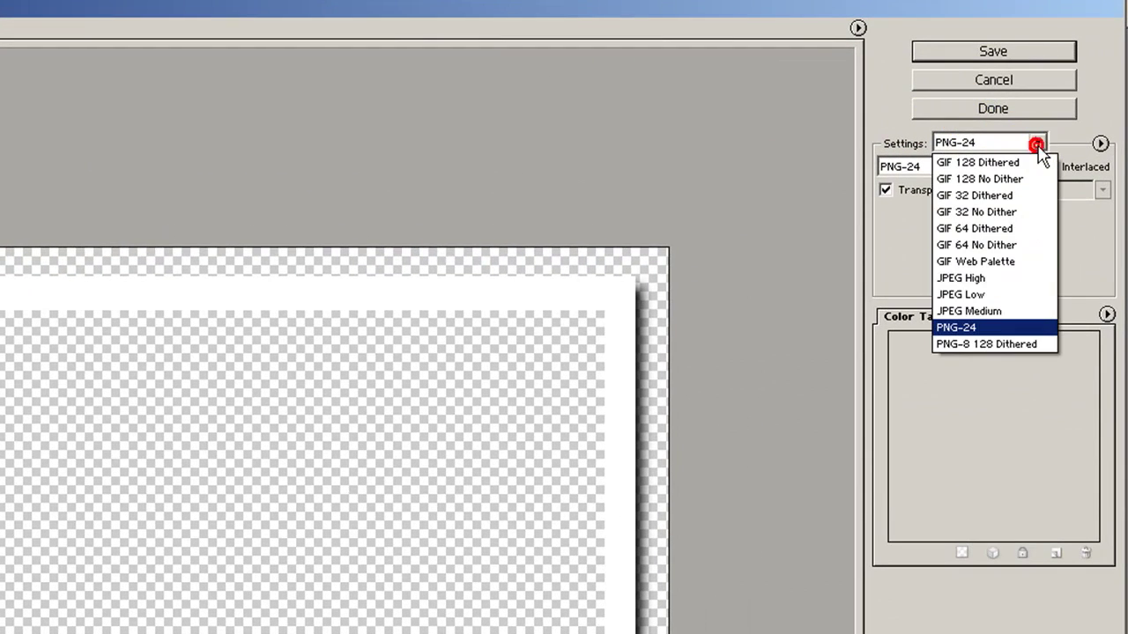
{"action": "left_click", "coordinate": [912, 125]}
{"action": "left_click", "coordinate": [962, 166]}
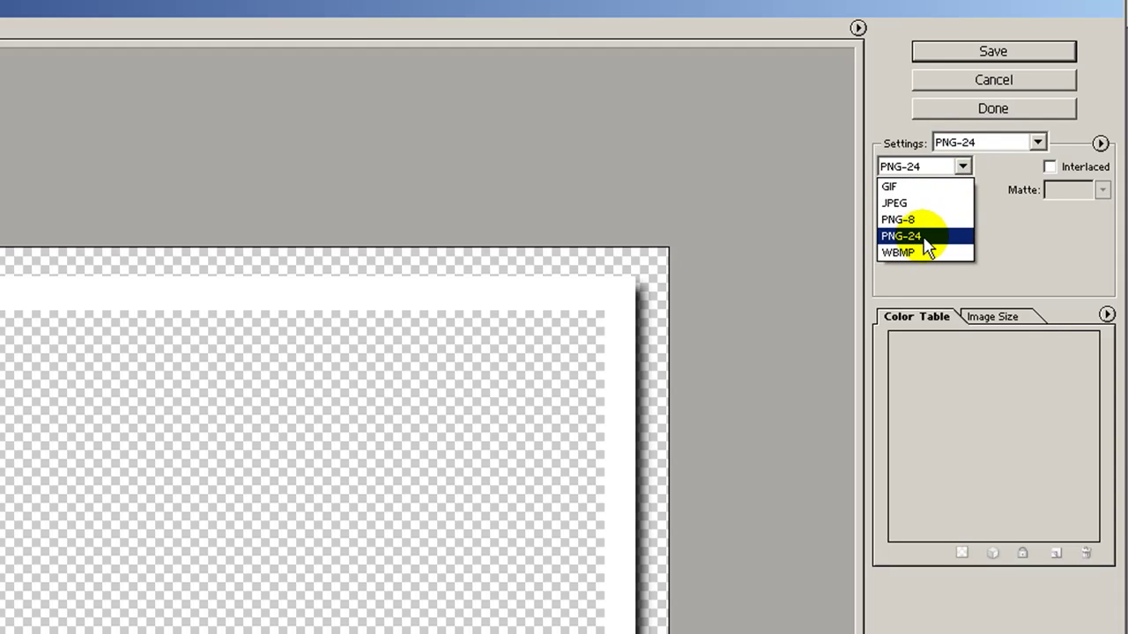
{"action": "left_click", "coordinate": [1000, 239]}
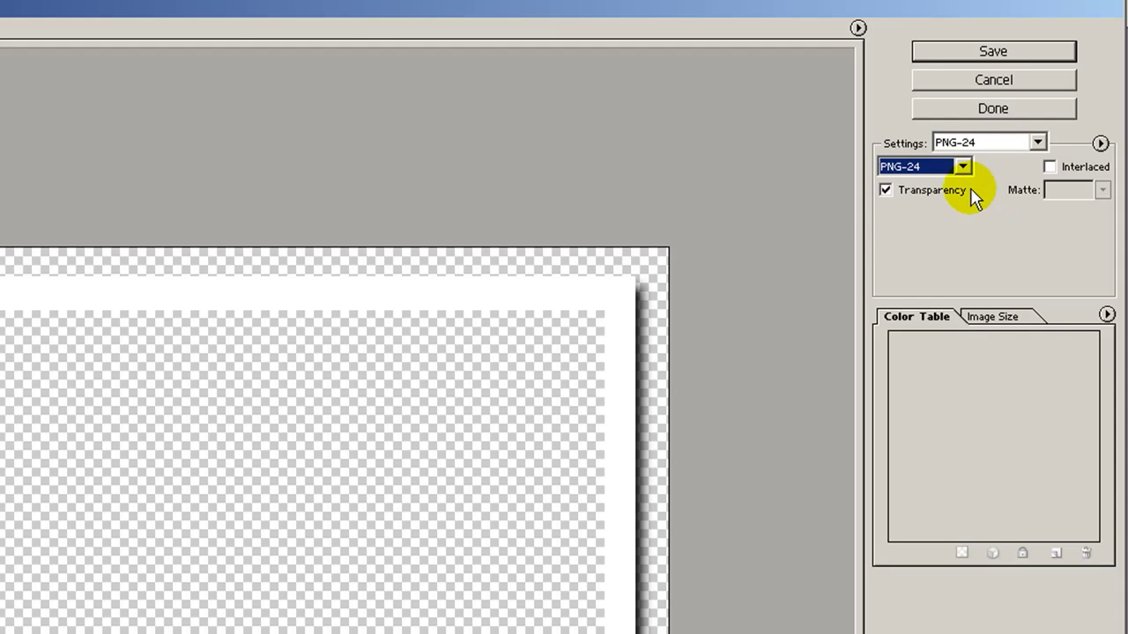
{"action": "left_click", "coordinate": [995, 51]}
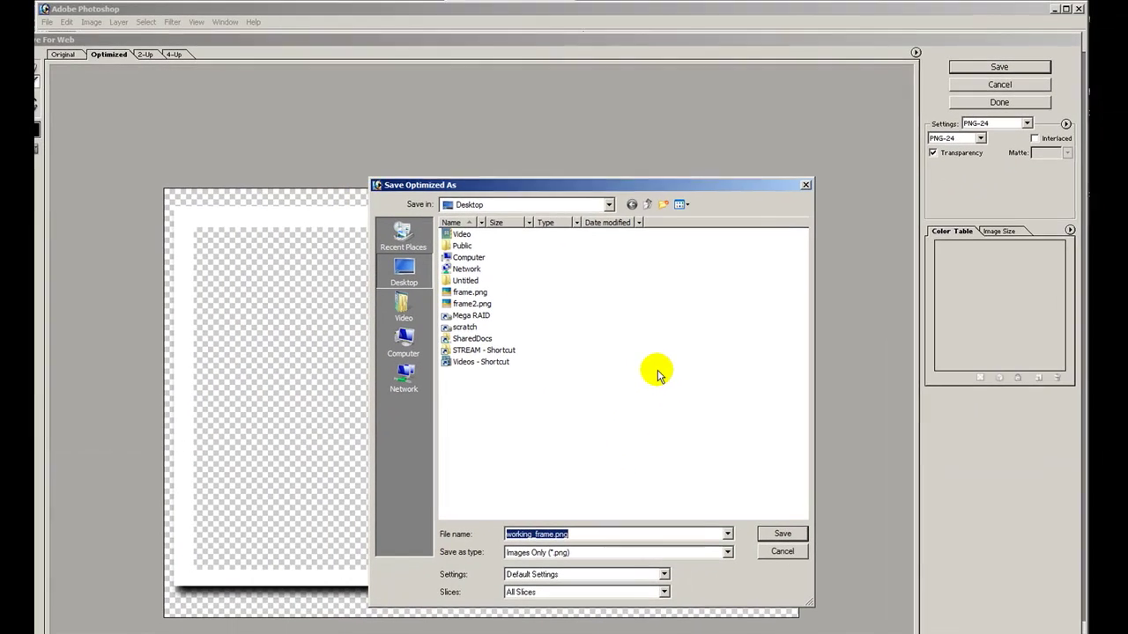
{"action": "type", "text": "frame"}
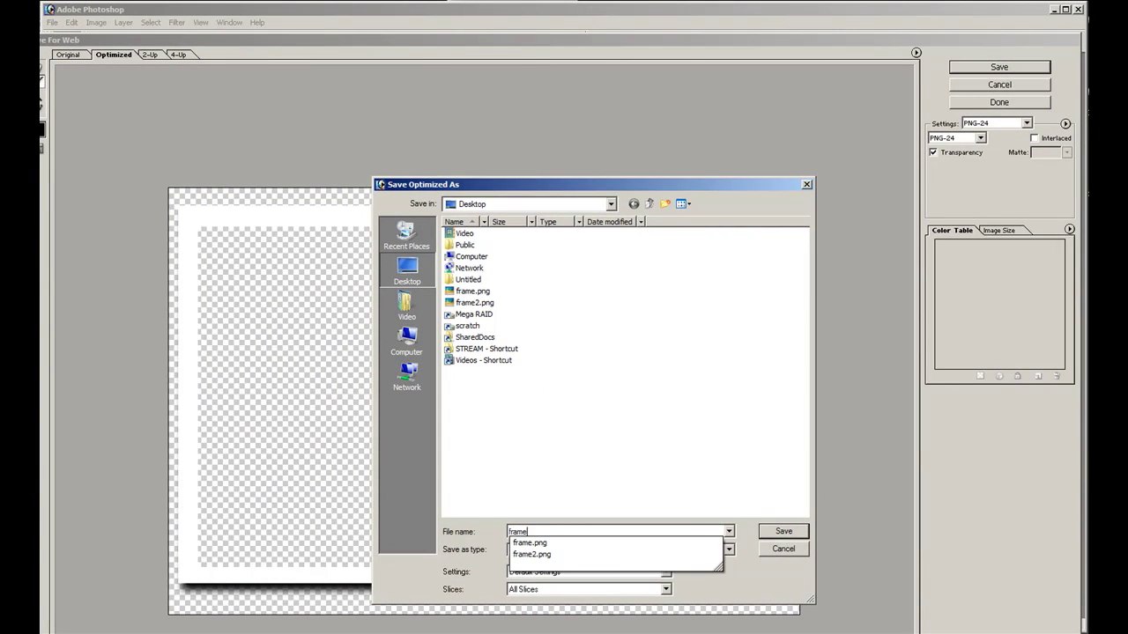
{"action": "key", "text": "Return"}
{"action": "left_click", "coordinate": [656, 145]}
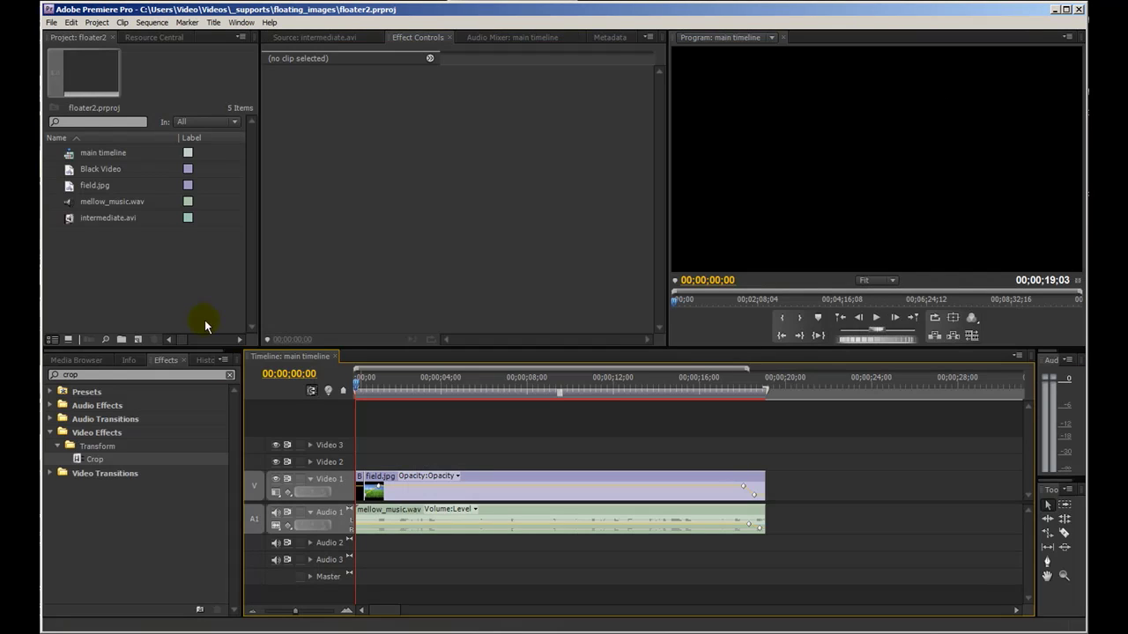
- Play the main timeline from about 3 seconds, then return the playhead to the start
{"action": "left_click", "coordinate": [434, 379]}
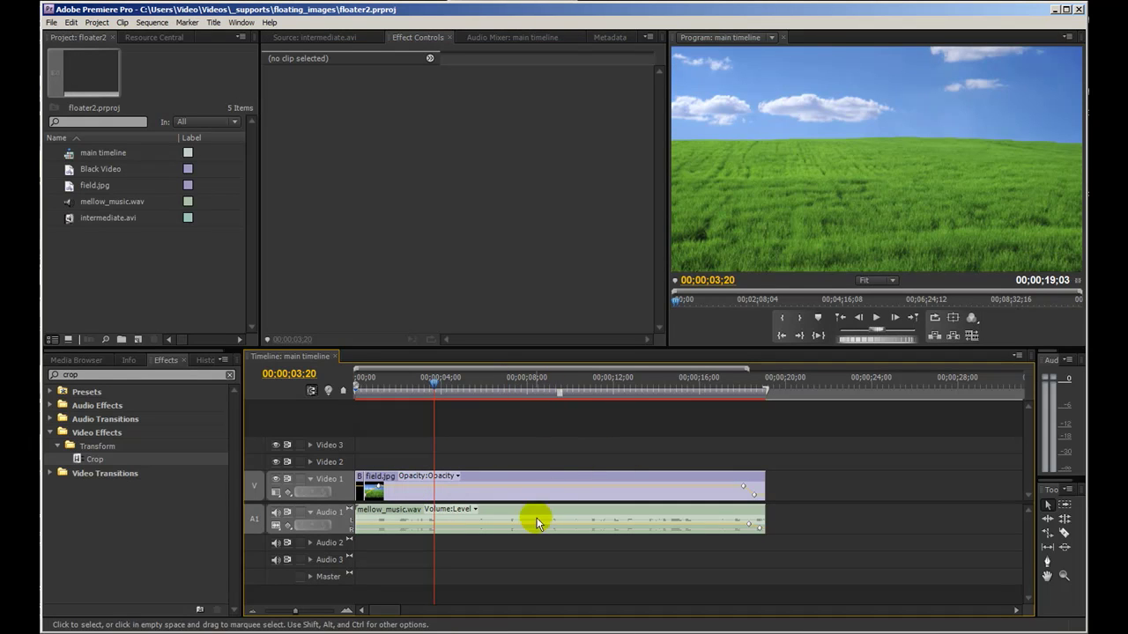
{"action": "key", "text": "space"}
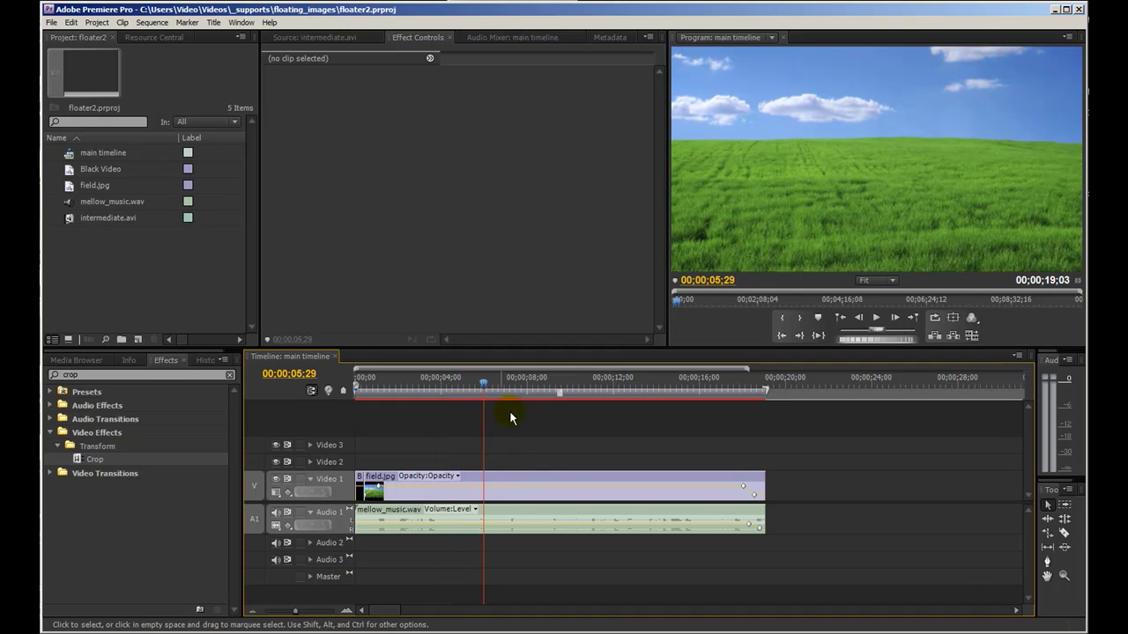
{"action": "mouse_move", "coordinate": [484, 380]}
{"action": "left_mouse_down"}
{"action": "mouse_move", "coordinate": [336, 396]}
{"action": "mouse_move", "coordinate": [371, 392]}
{"action": "left_mouse_up"}
- Create a DV-NTSC Widescreen 48kHz sequence named frame1
{"action": "left_click", "coordinate": [161, 283]}
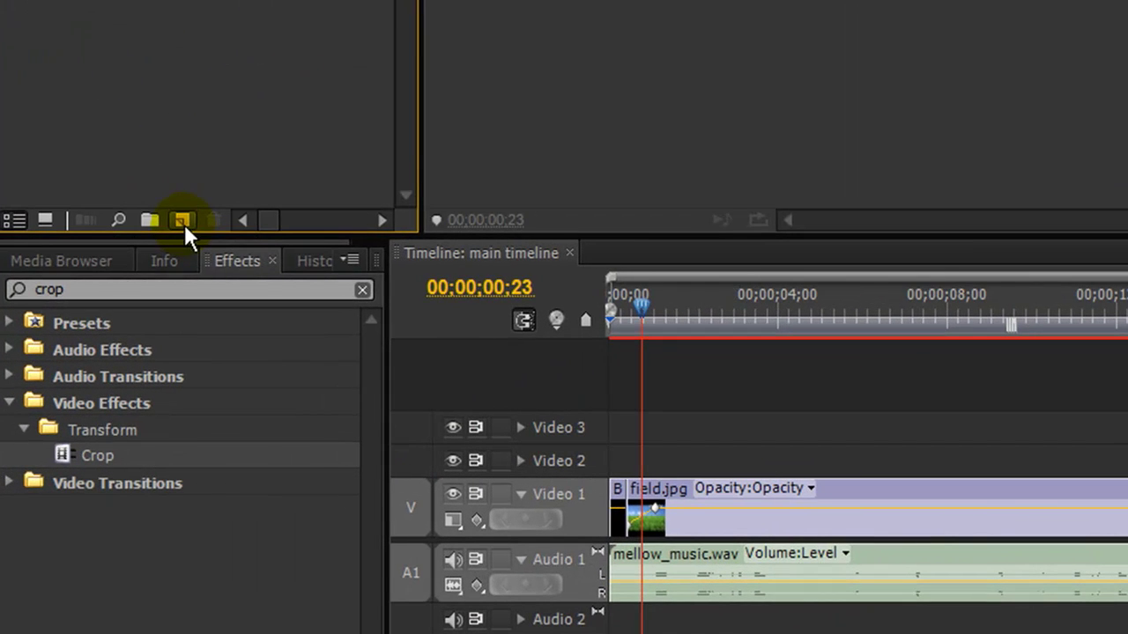
{"action": "left_click", "coordinate": [182, 221]}
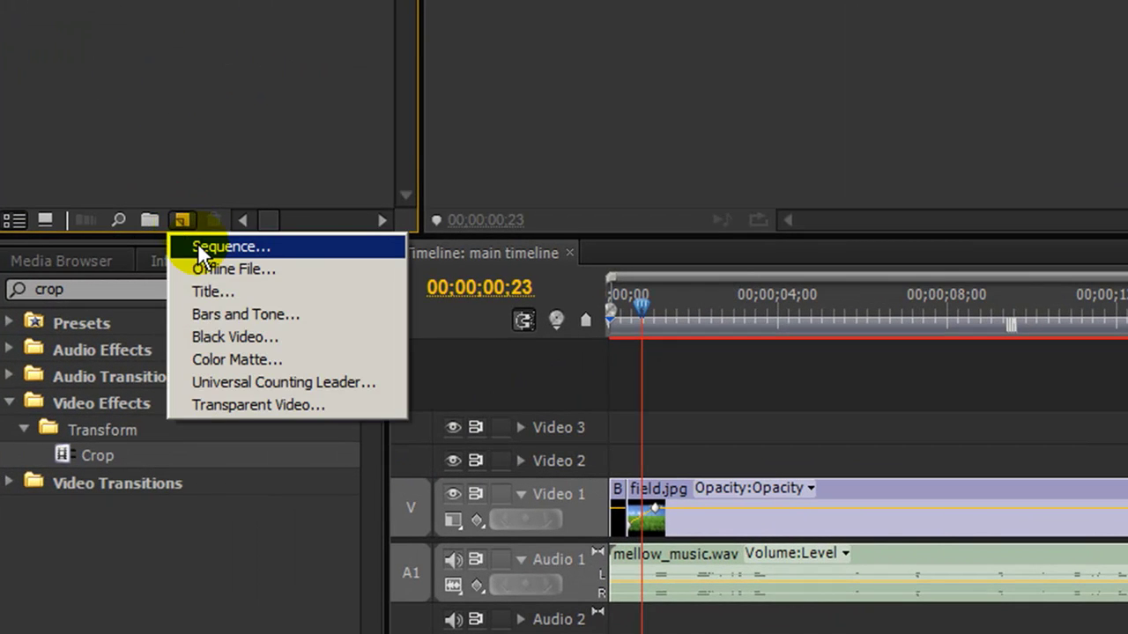
{"action": "left_click", "coordinate": [202, 247]}
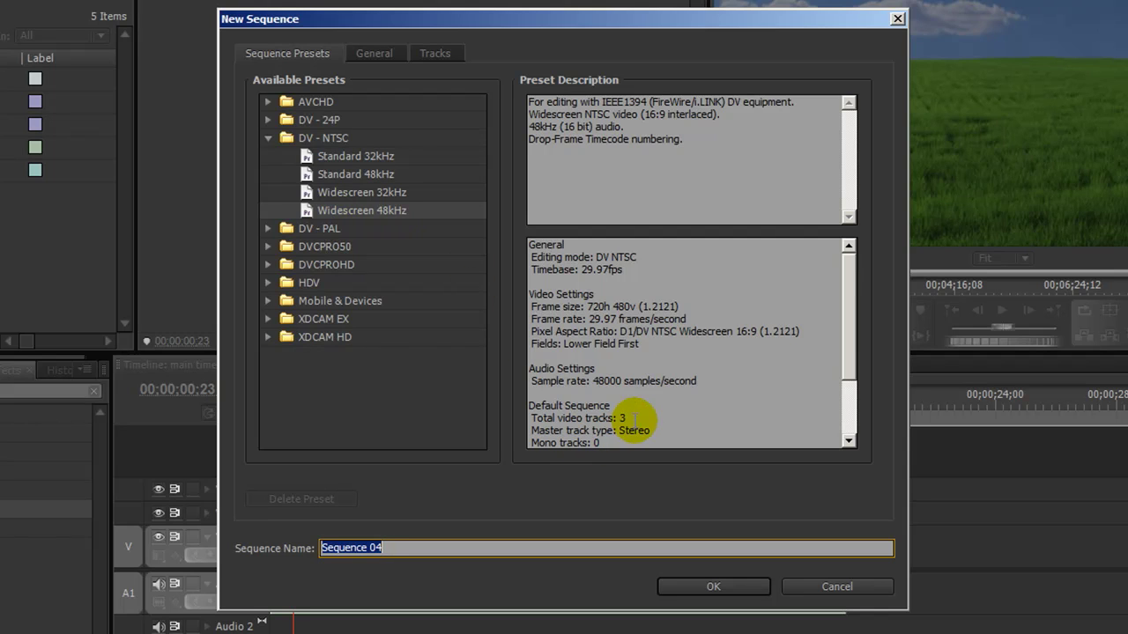
{"action": "type", "text": "frame1"}
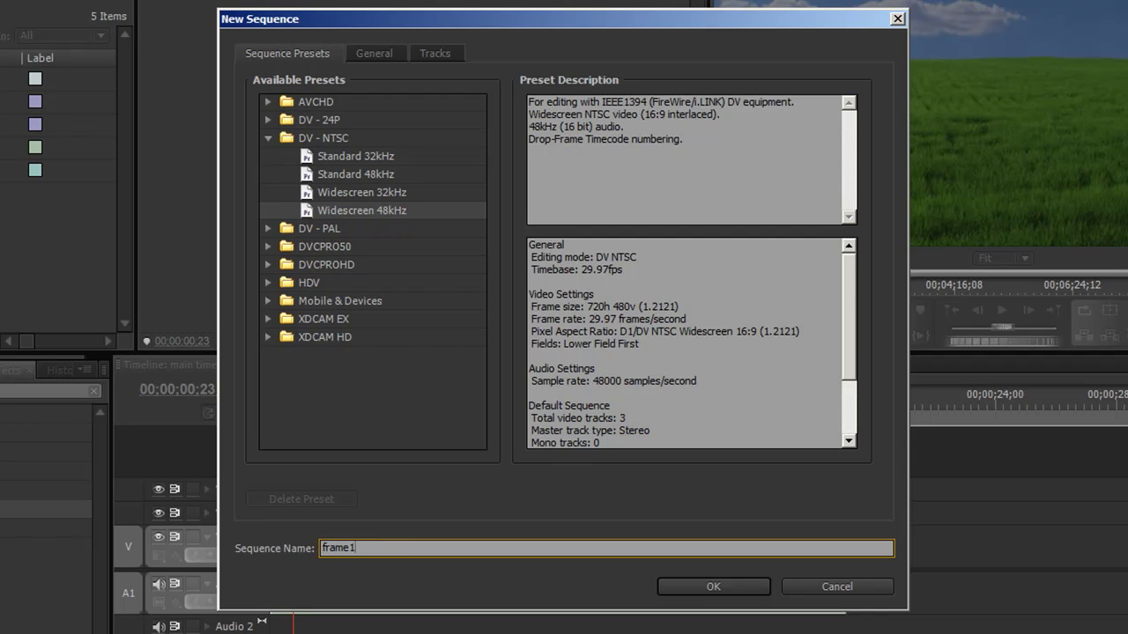
{"action": "left_click", "coordinate": [713, 586]}
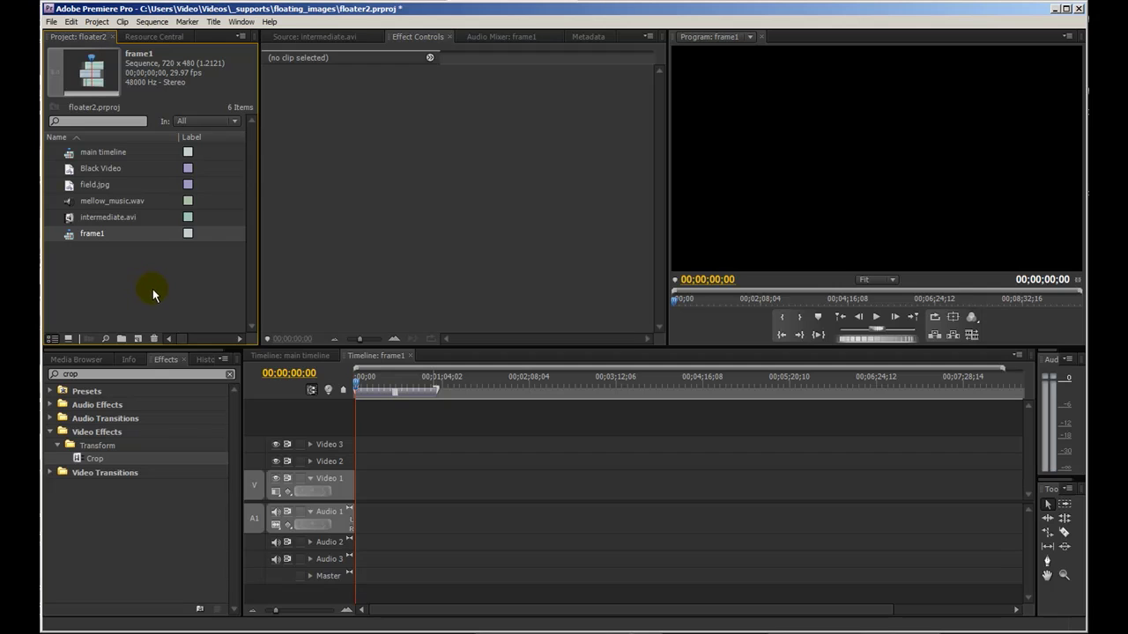
- Import frame.png and place it on Video 2 of the frame1 sequence
{"action": "double_click", "coordinate": [112, 278]}
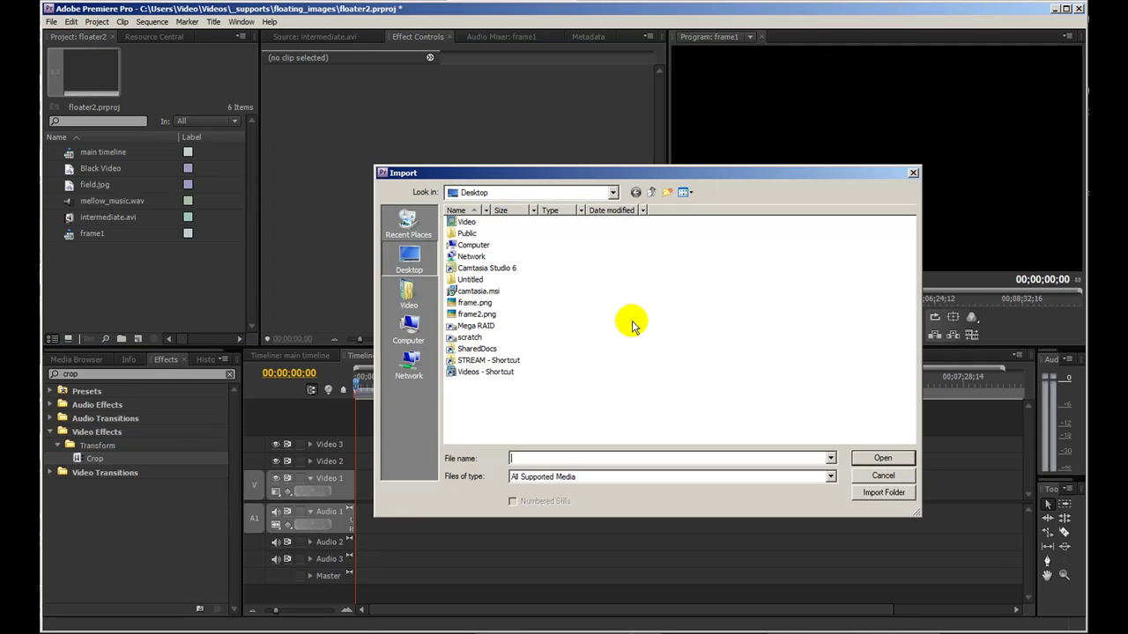
{"action": "double_click", "coordinate": [476, 303]}
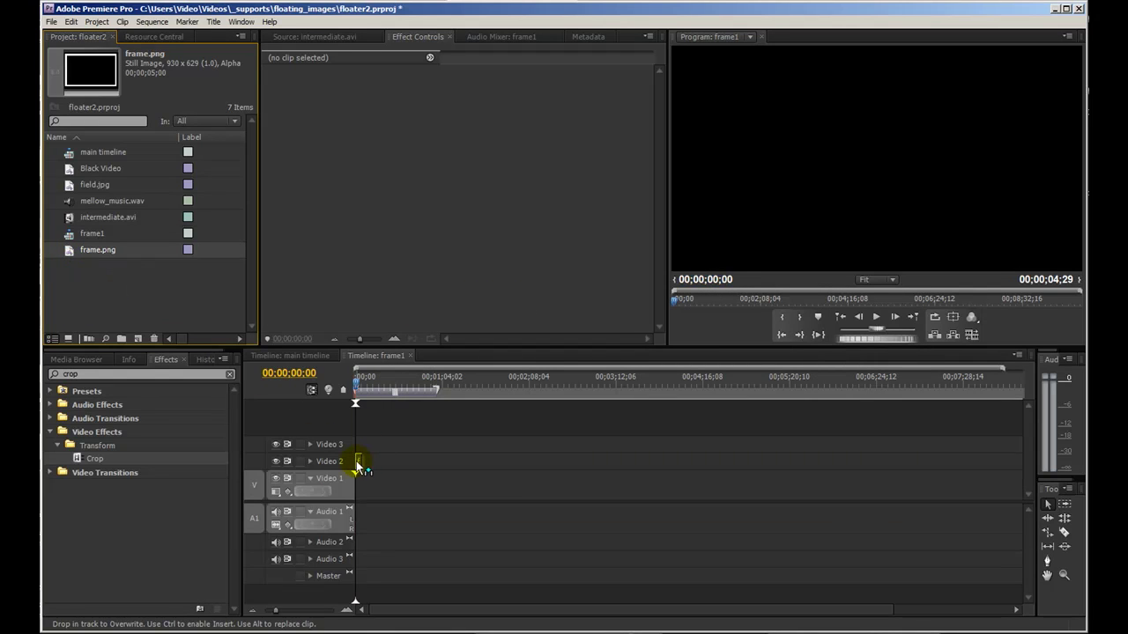
{"action": "left_click_drag", "start_coordinate": [364, 434], "coordinate": [359, 461]}
{"action": "left_click_drag", "start_coordinate": [286, 609], "coordinate": [298, 610]}
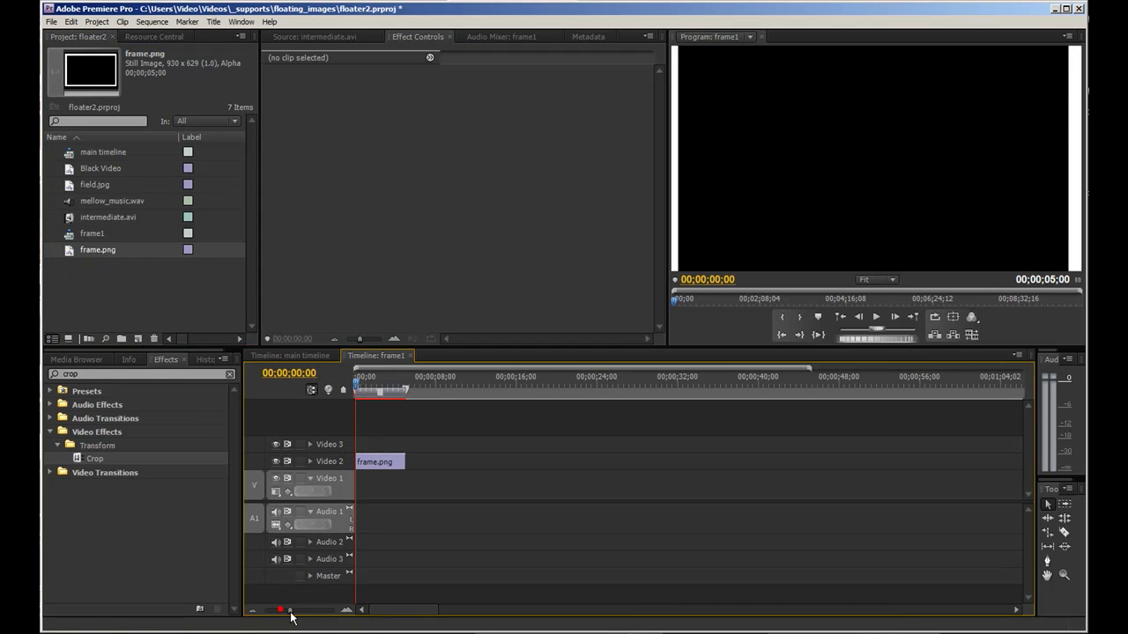
- Scale the frame.png clip down to 60% in its Motion settings
{"action": "left_click", "coordinate": [406, 464]}
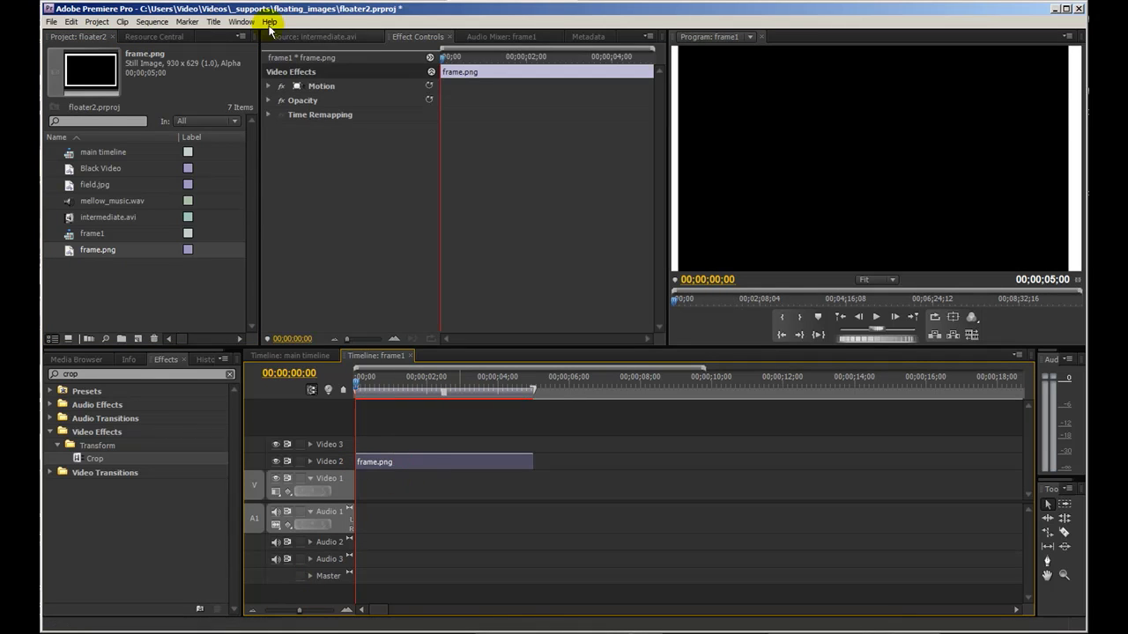
{"action": "left_click", "coordinate": [268, 86]}
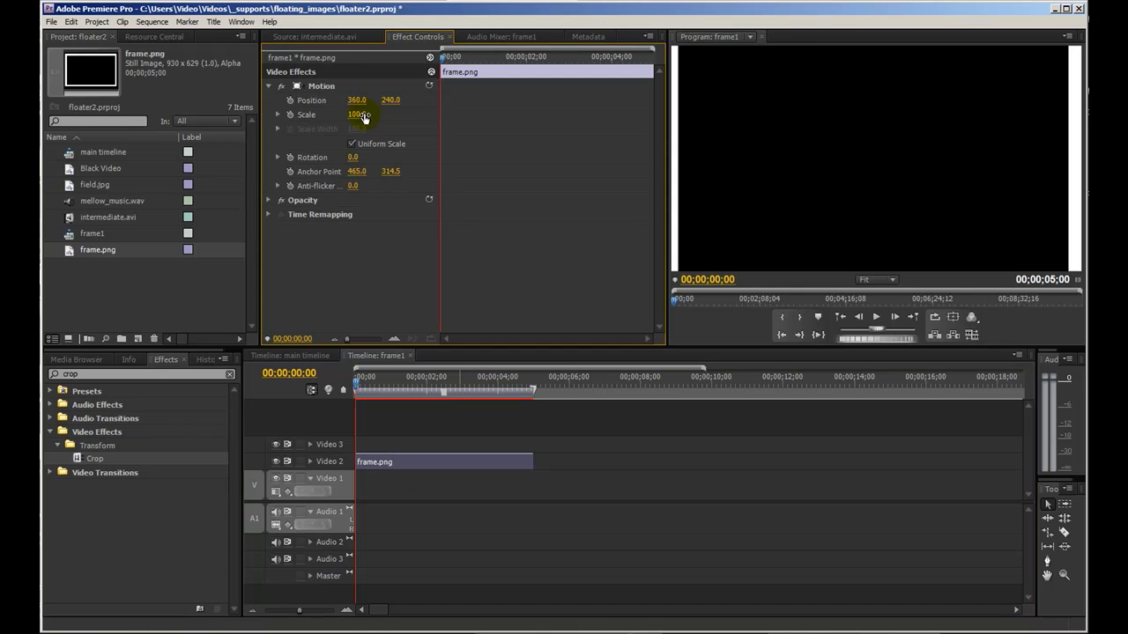
{"action": "left_click_drag", "start_coordinate": [367, 119], "coordinate": [333, 119]}
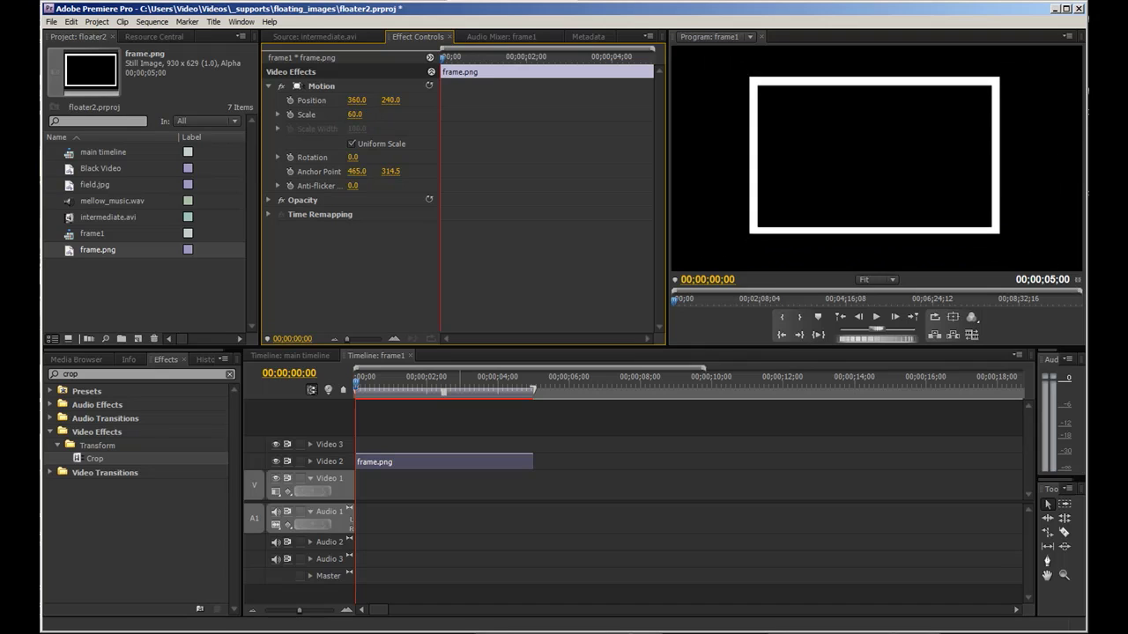
{"action": "left_click", "coordinate": [440, 465]}
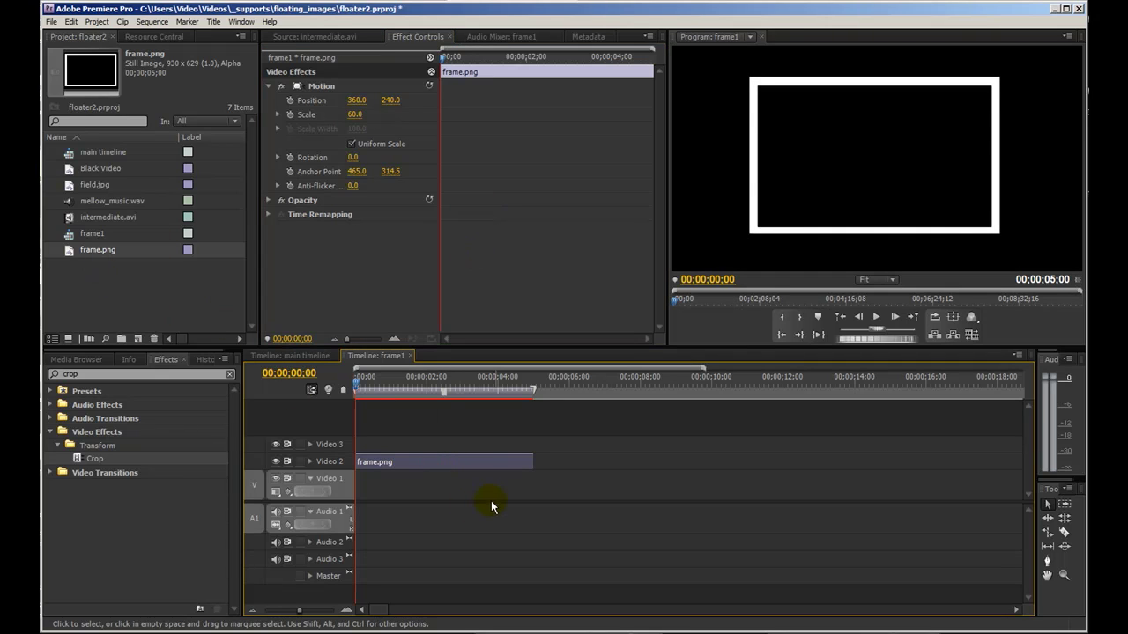
{"action": "double_click", "coordinate": [69, 221]}
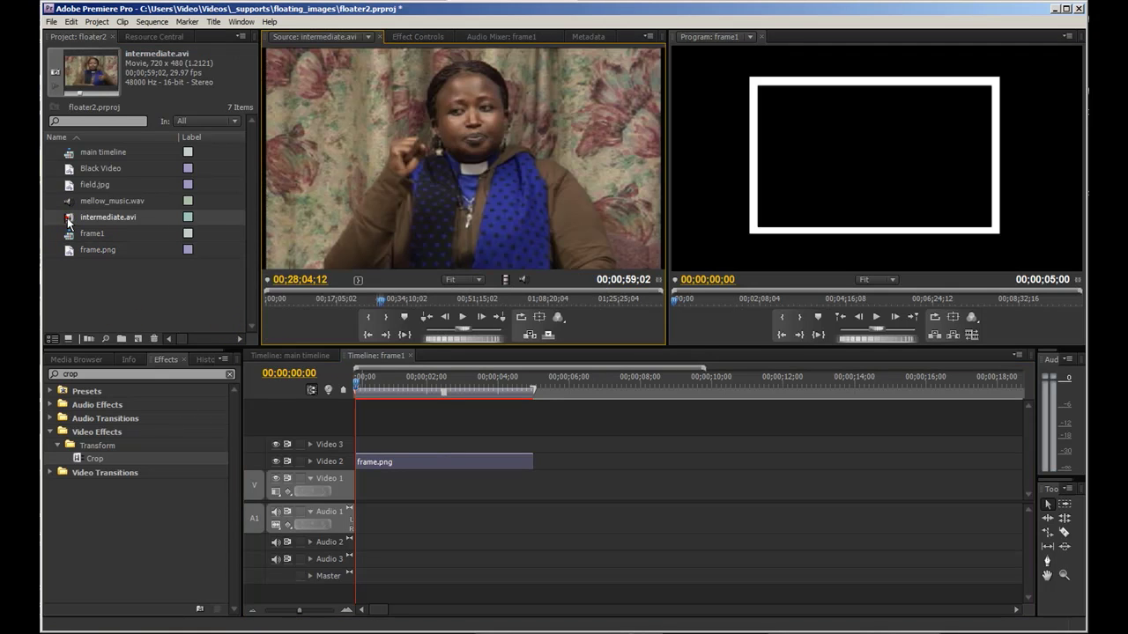
- Mark a 16-second out point in intermediate.avi and lay it on Video 1 beneath frame.png
{"action": "left_click_drag", "start_coordinate": [651, 294], "coordinate": [637, 294]}
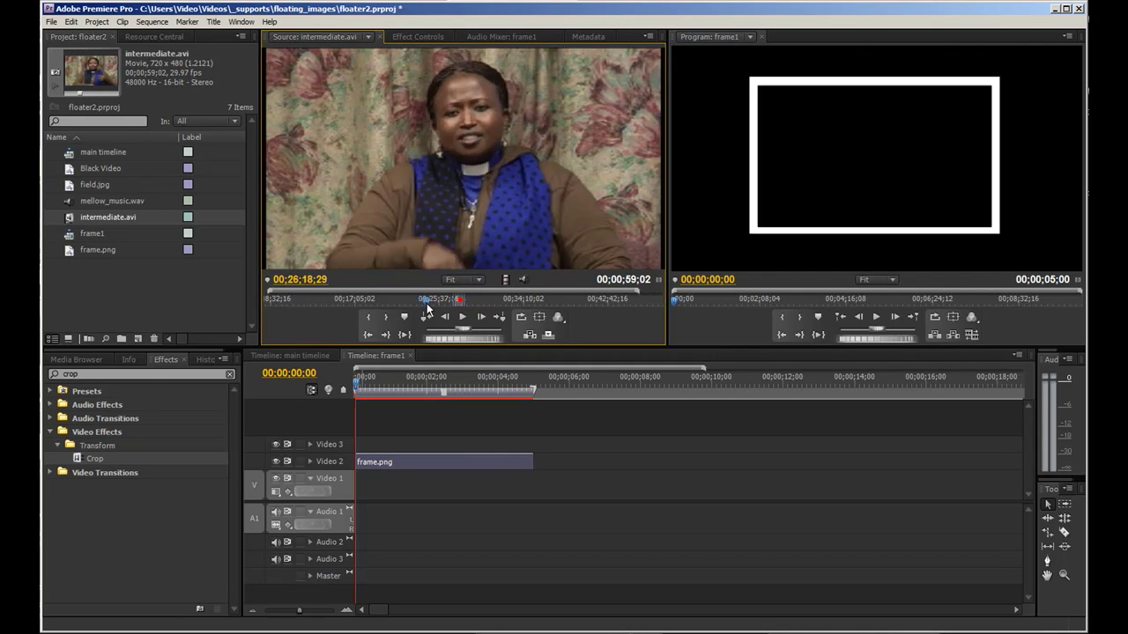
{"action": "key", "text": "Home"}
{"action": "left_click_drag", "start_coordinate": [264, 307], "coordinate": [270, 306]}
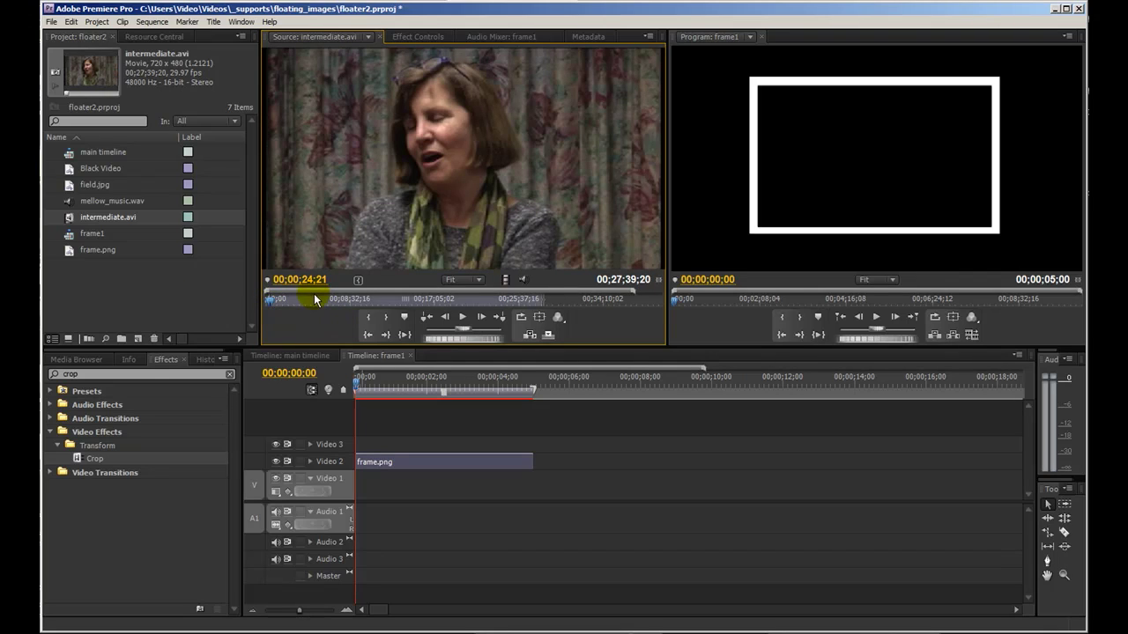
{"action": "left_click_drag", "start_coordinate": [271, 305], "coordinate": [275, 304]}
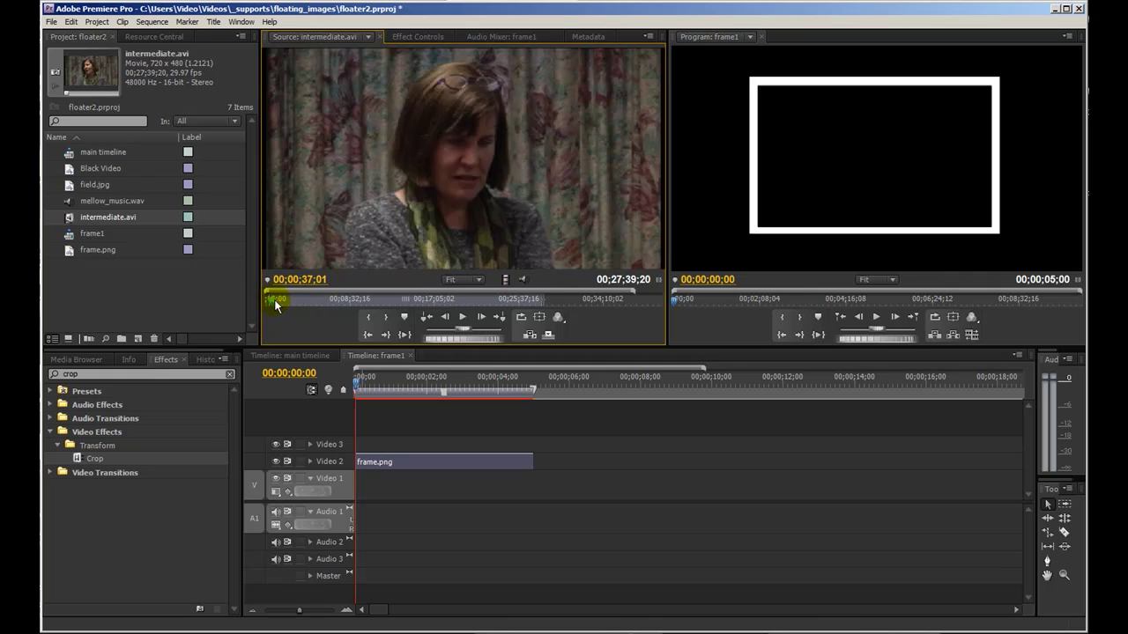
{"action": "key", "text": "o"}
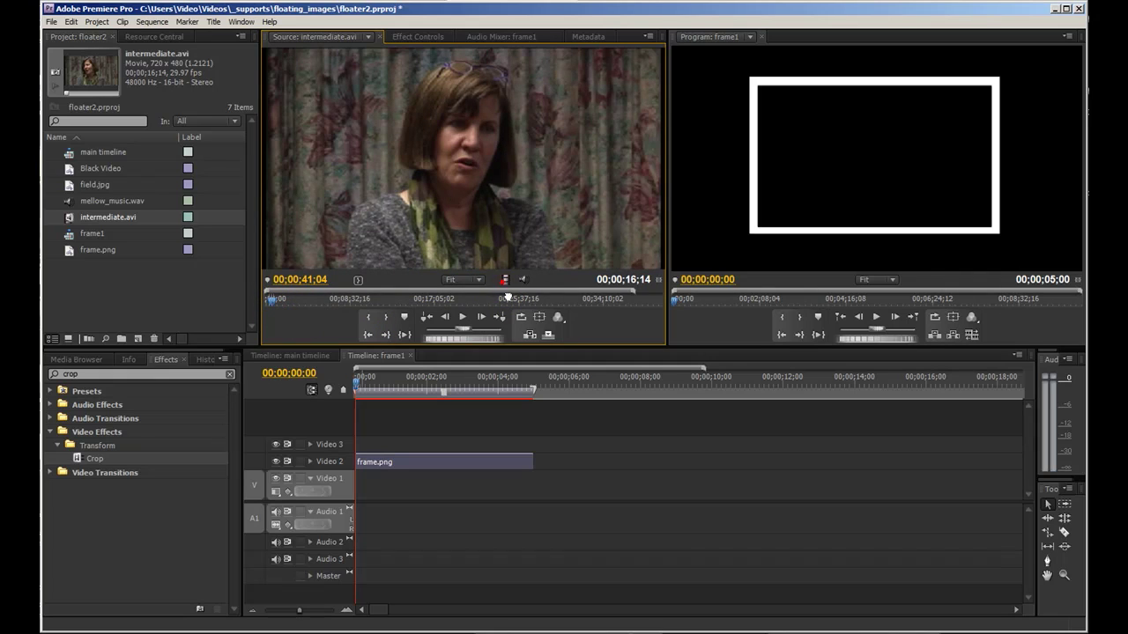
{"action": "left_click_drag", "start_coordinate": [507, 297], "coordinate": [370, 496]}
{"action": "left_click_drag", "start_coordinate": [351, 496], "coordinate": [353, 495]}
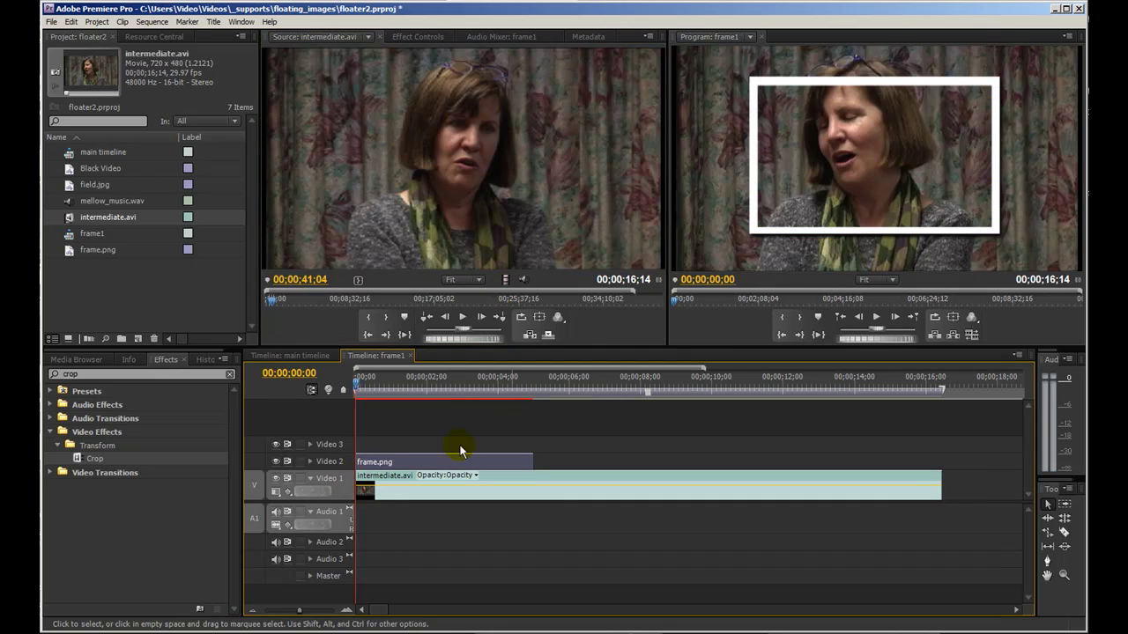
- Trim intermediate.avi and frame.png to end together at 00;00;04;00
{"action": "left_click_drag", "start_coordinate": [949, 494], "coordinate": [534, 499]}
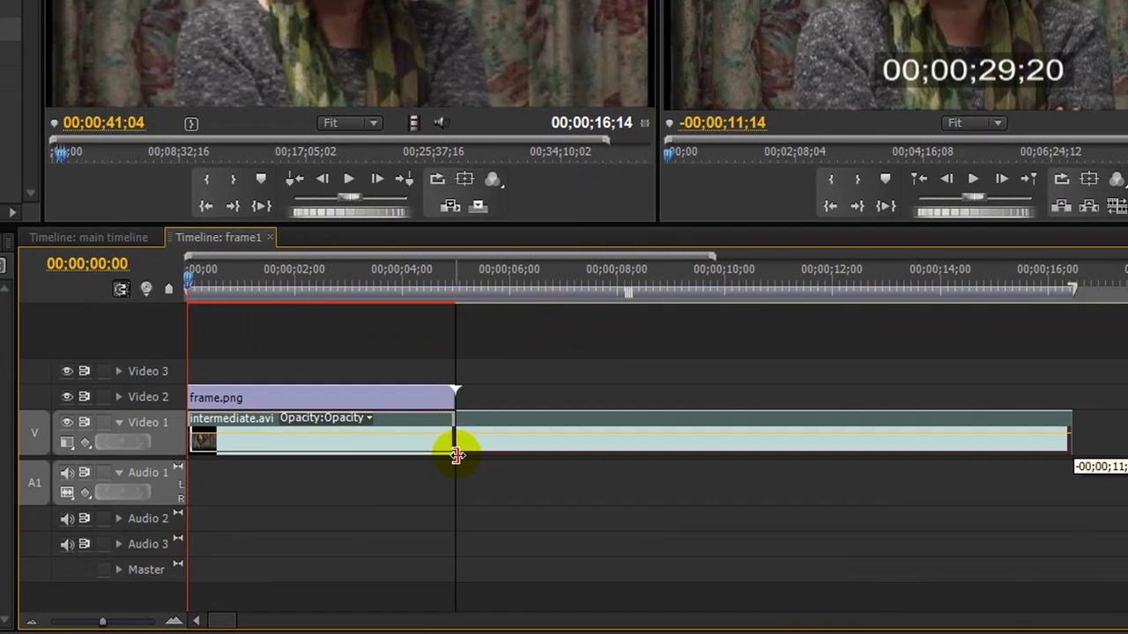
{"action": "left_click_drag", "start_coordinate": [456, 454], "coordinate": [455, 455]}
{"action": "left_click_drag", "start_coordinate": [377, 273], "coordinate": [406, 276]}
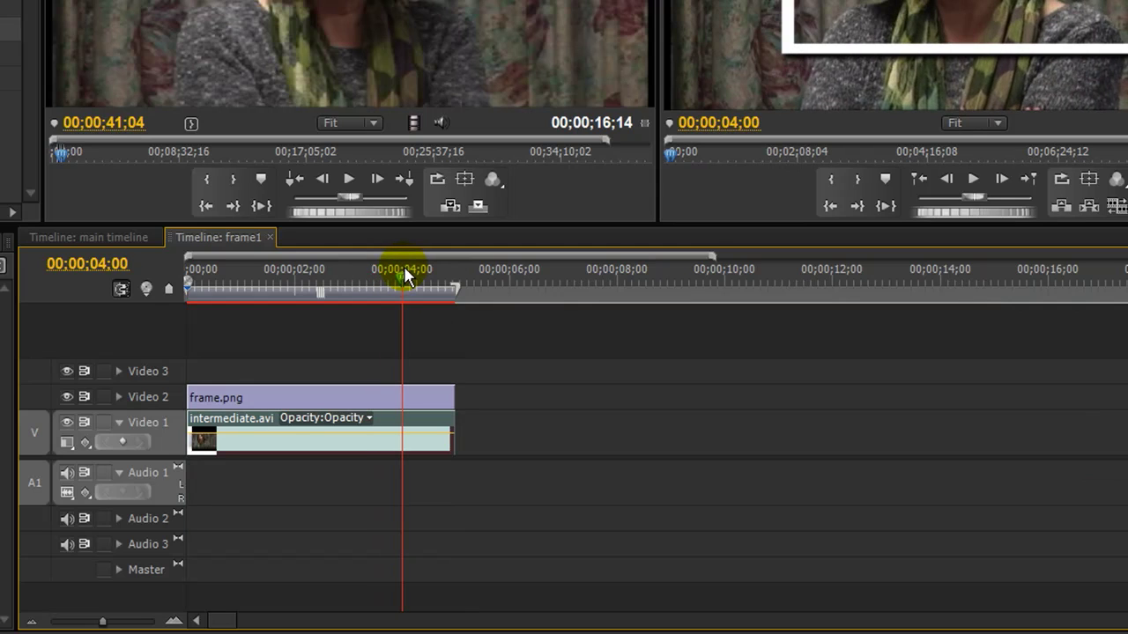
{"action": "left_click_drag", "start_coordinate": [452, 398], "coordinate": [404, 402]}
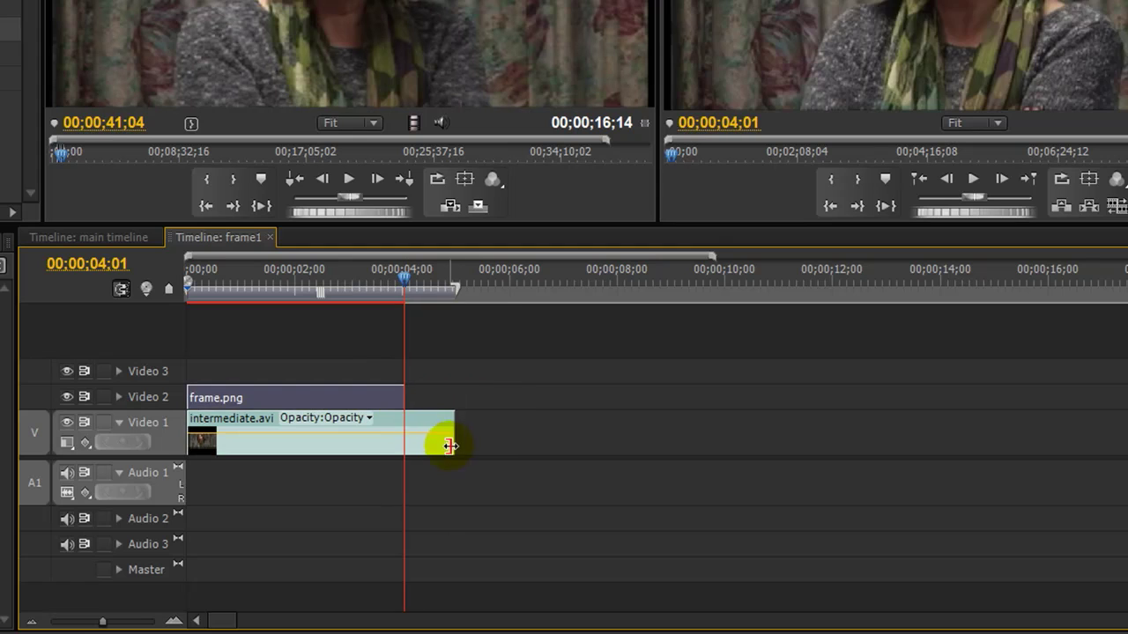
{"action": "left_click_drag", "start_coordinate": [454, 450], "coordinate": [407, 450]}
{"action": "left_click_drag", "start_coordinate": [426, 378], "coordinate": [448, 377]}
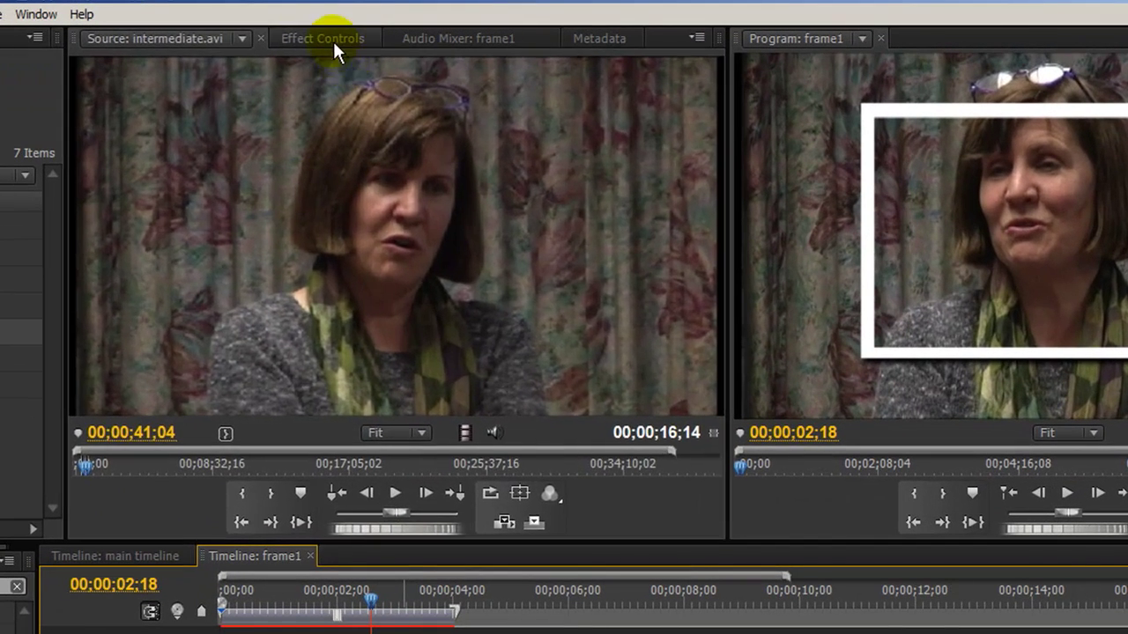
- Scale the intermediate.avi clip to 65% in its Motion settings
{"action": "left_click", "coordinate": [421, 37]}
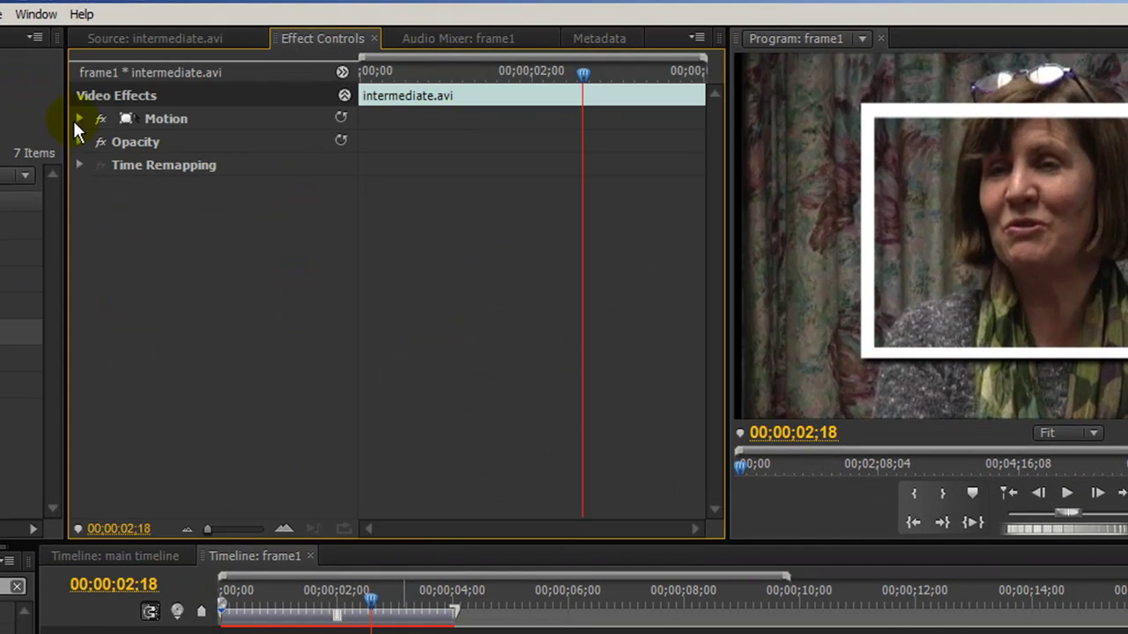
{"action": "left_click", "coordinate": [78, 120]}
{"action": "left_click_drag", "start_coordinate": [233, 169], "coordinate": [202, 165]}
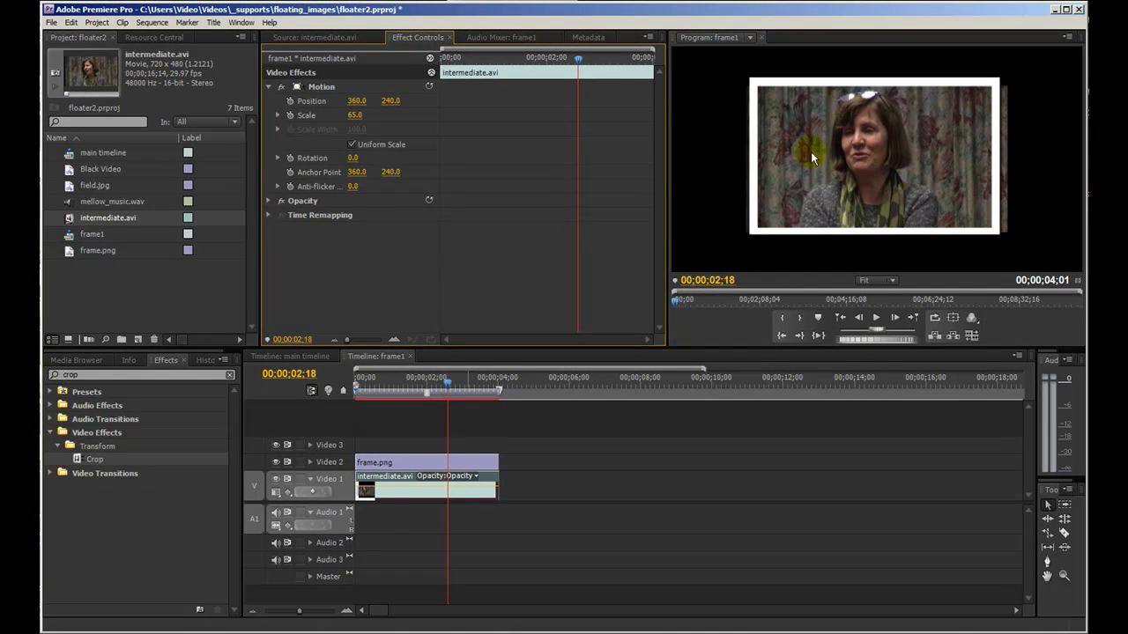
- Search the effects for 'crop' and apply Crop to the interview clip
{"action": "double_click", "coordinate": [114, 374]}
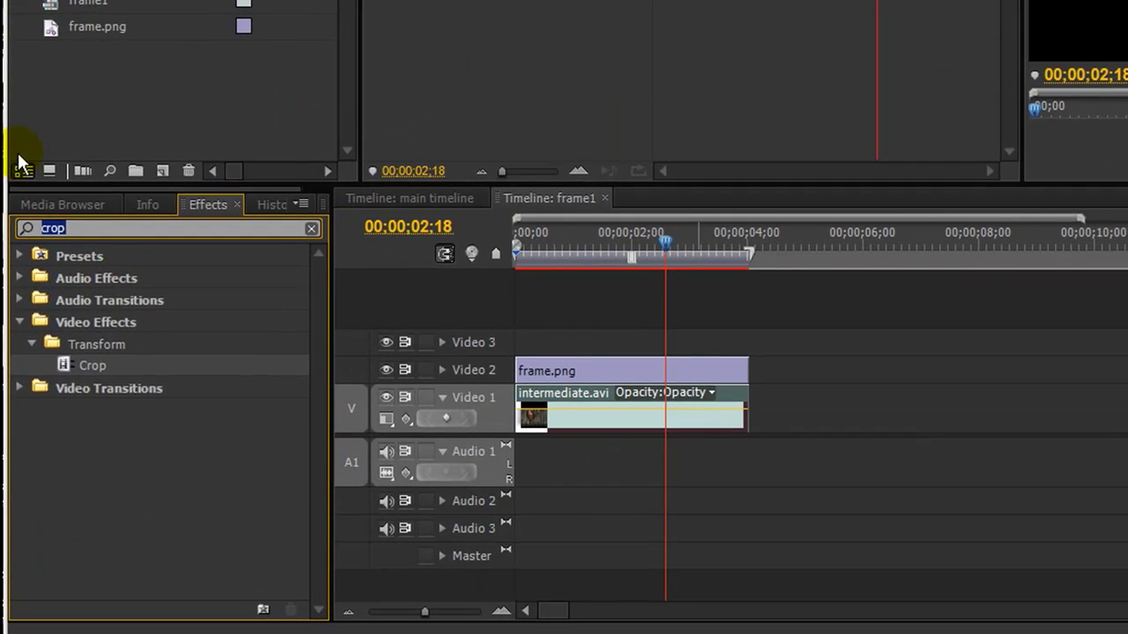
{"action": "type", "text": "crop"}
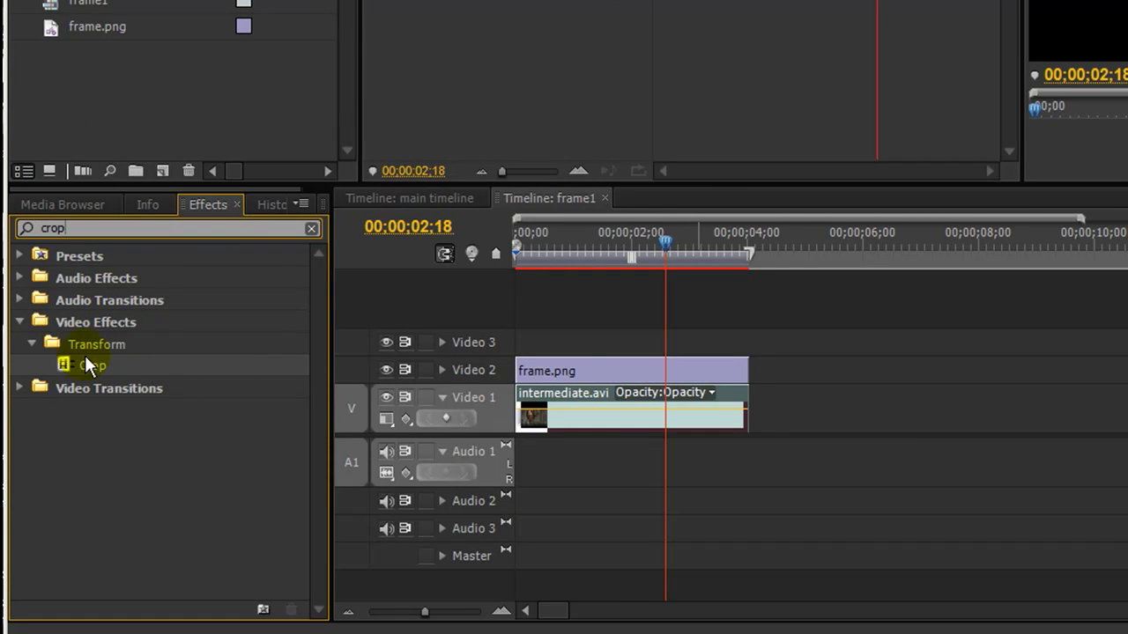
{"action": "left_click_drag", "start_coordinate": [70, 368], "coordinate": [572, 420]}
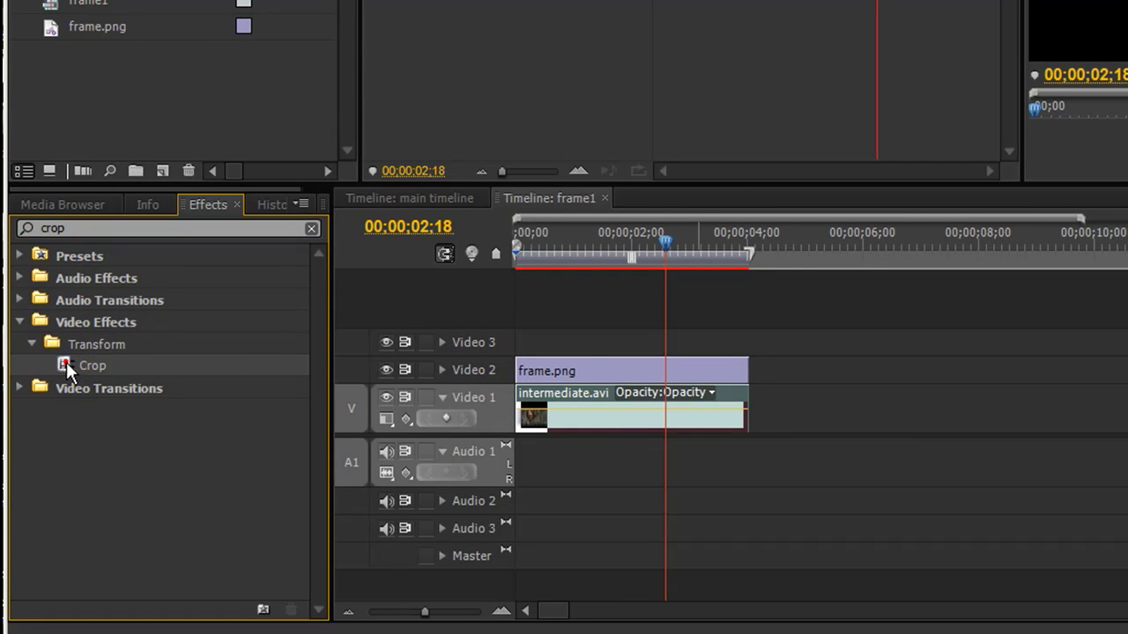
- Set the Crop effect's Left and Right values to 5% on intermediate.avi
{"action": "left_click", "coordinate": [572, 419]}
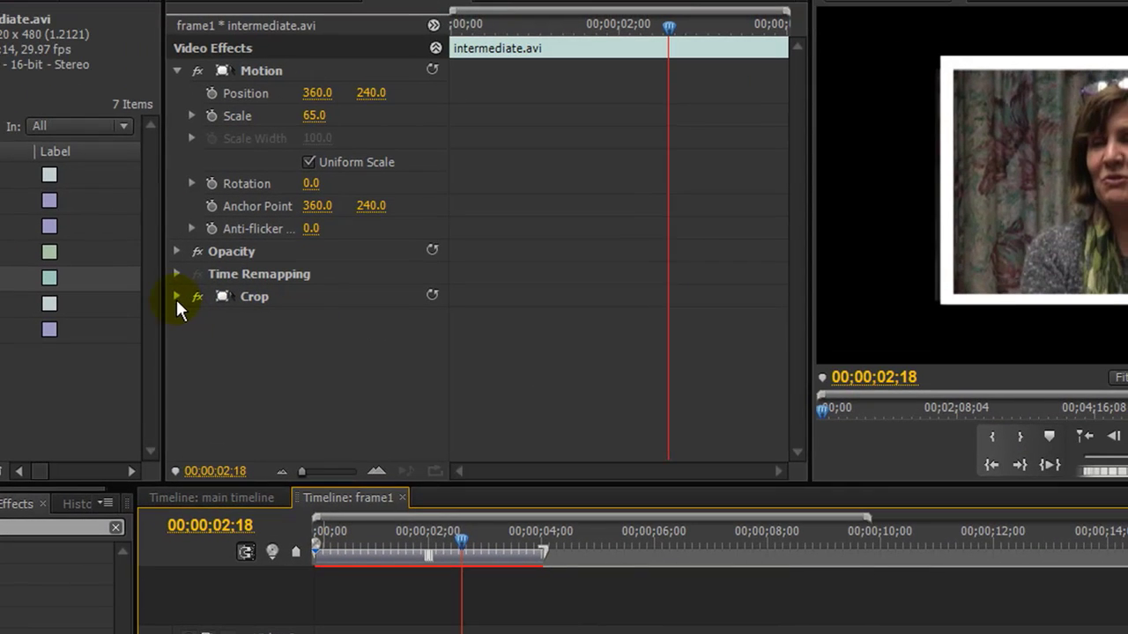
{"action": "left_click", "coordinate": [175, 297]}
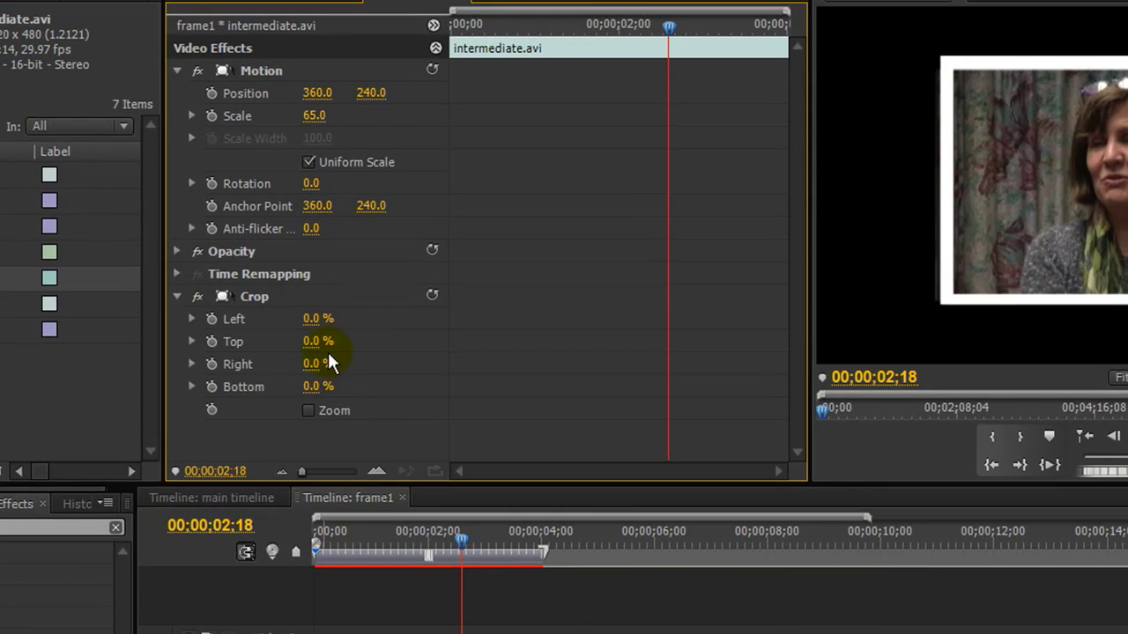
{"action": "left_click", "coordinate": [318, 321]}
{"action": "type", "text": "5"}
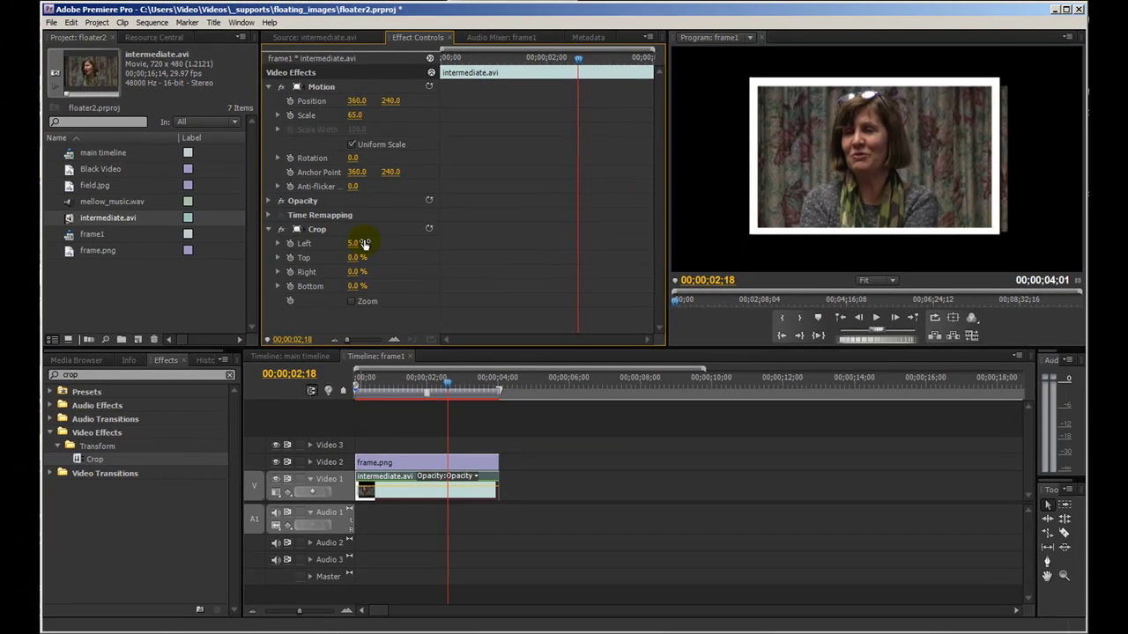
{"action": "left_click_drag", "start_coordinate": [354, 273], "coordinate": [356, 272]}
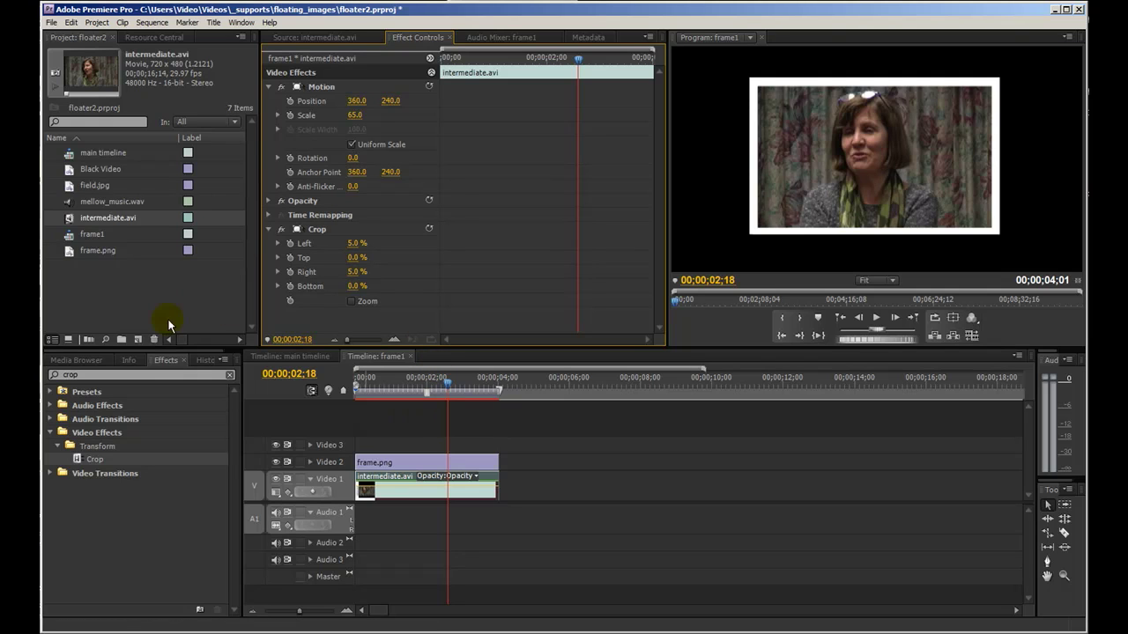
{"action": "left_click", "coordinate": [155, 306]}
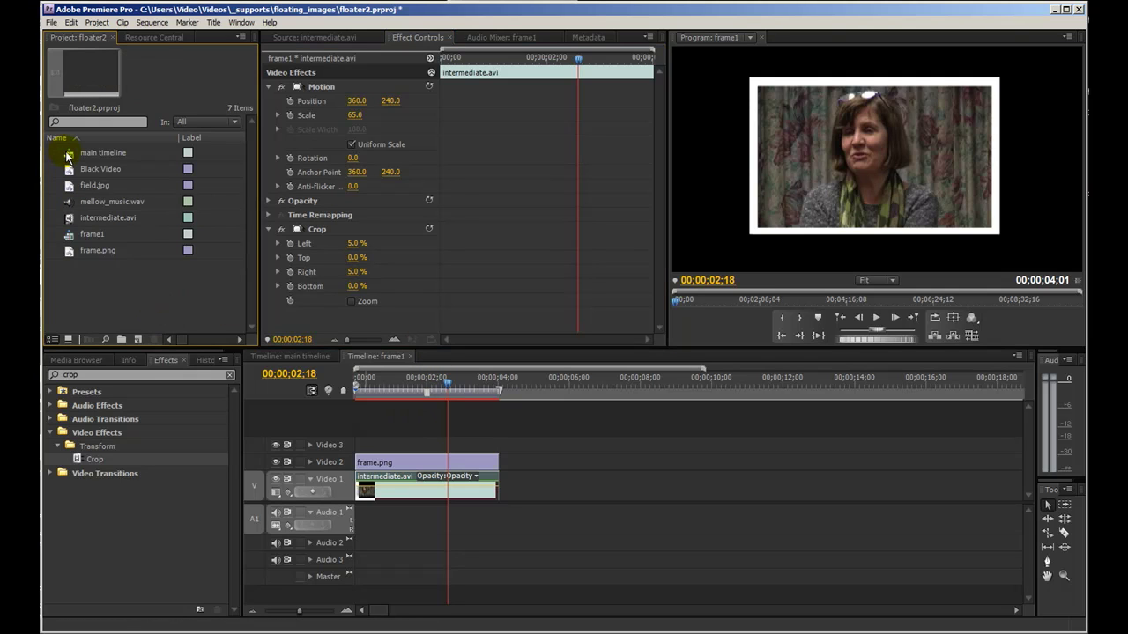
- Open main timeline and place the frame1 sequence on Video 2 above field.jpg
{"action": "double_click", "coordinate": [69, 154]}
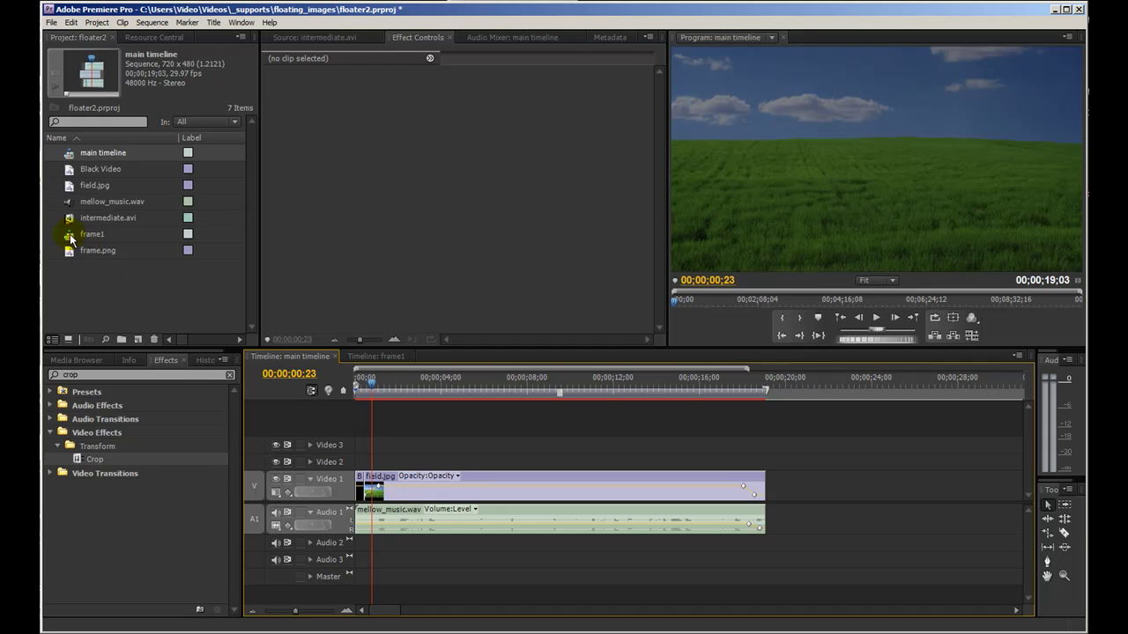
{"action": "left_click_drag", "start_coordinate": [70, 237], "coordinate": [380, 466]}
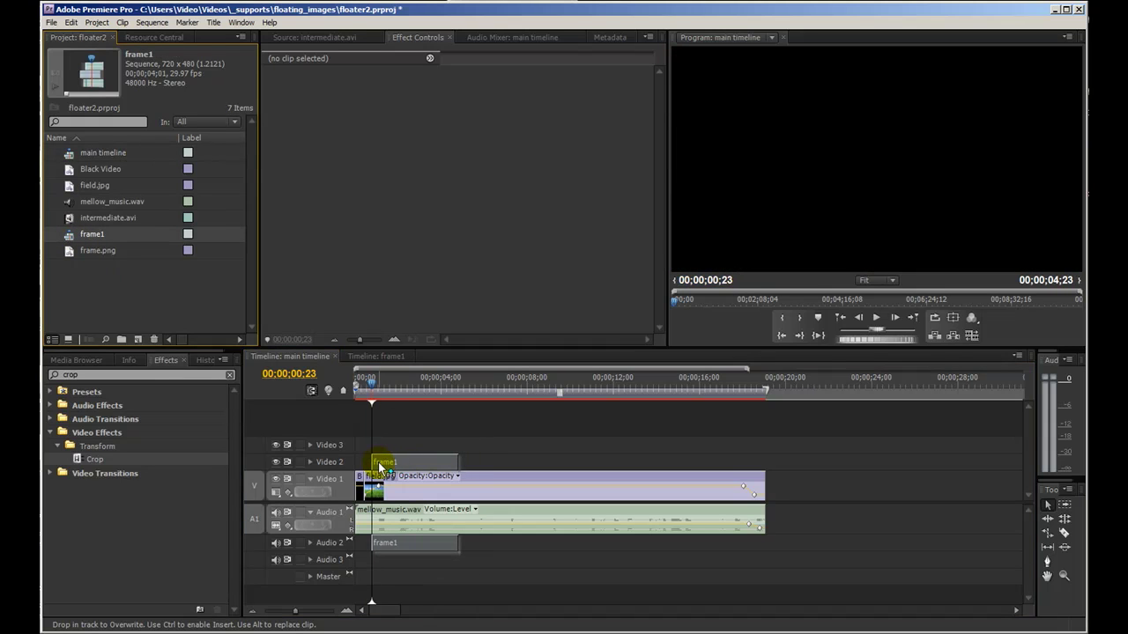
{"action": "left_click", "coordinate": [408, 387]}
{"action": "left_click_drag", "start_coordinate": [404, 398], "coordinate": [371, 387]}
{"action": "left_click", "coordinate": [379, 461]}
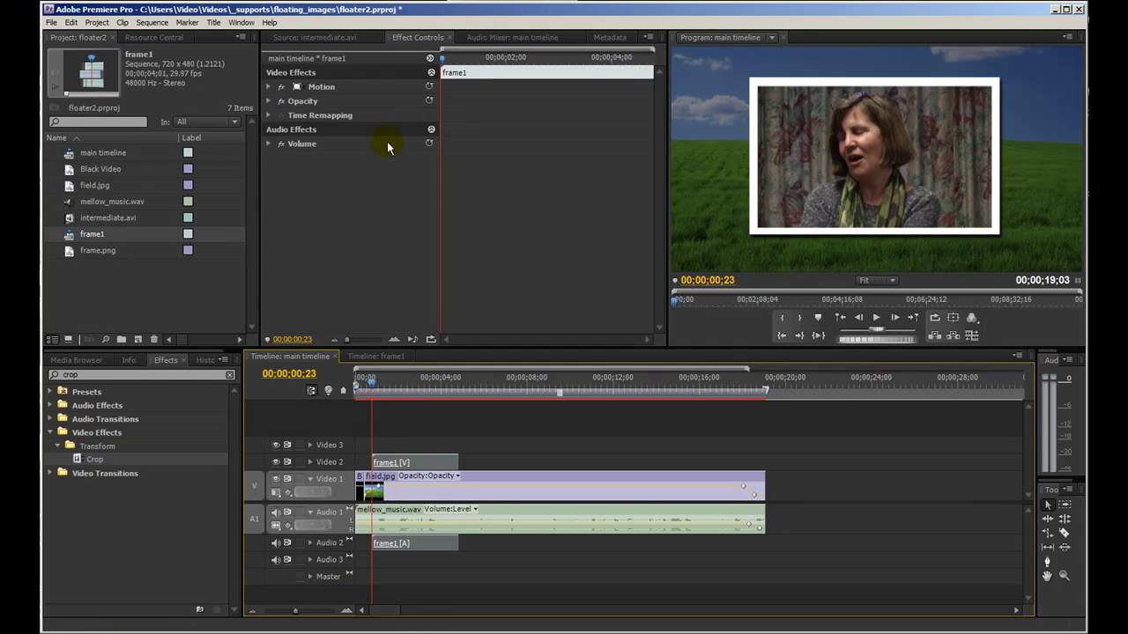
{"action": "left_click", "coordinate": [270, 88]}
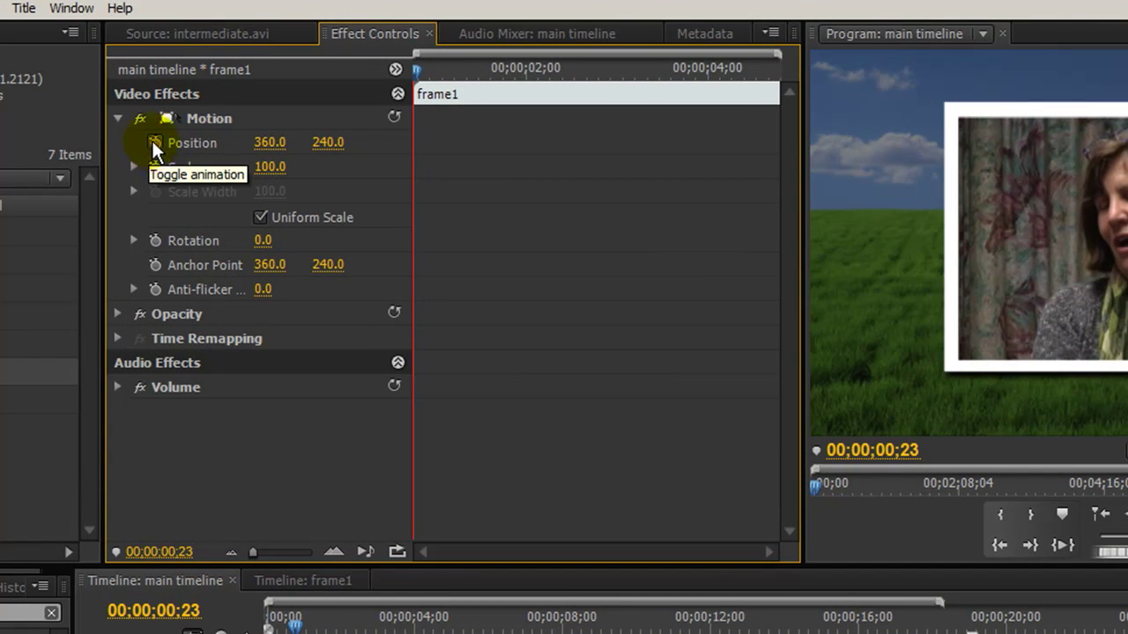
- Keyframe frame1's Position from X 960 off the right edge to -243 near 4;19
{"action": "left_click", "coordinate": [155, 143]}
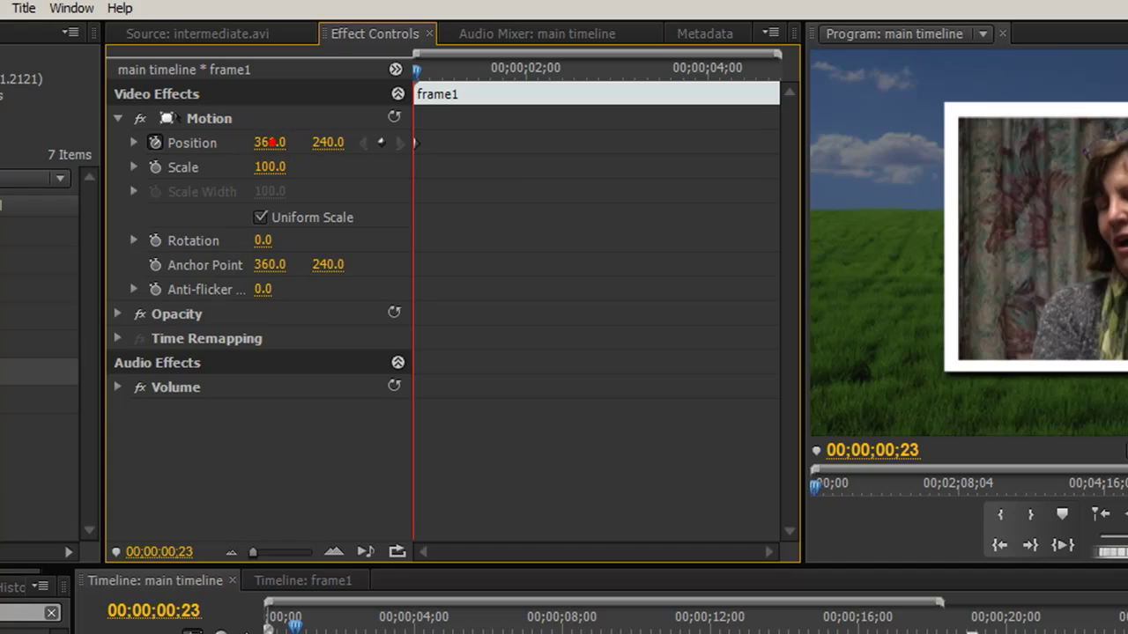
{"action": "left_click_drag", "start_coordinate": [270, 142], "coordinate": [367, 142]}
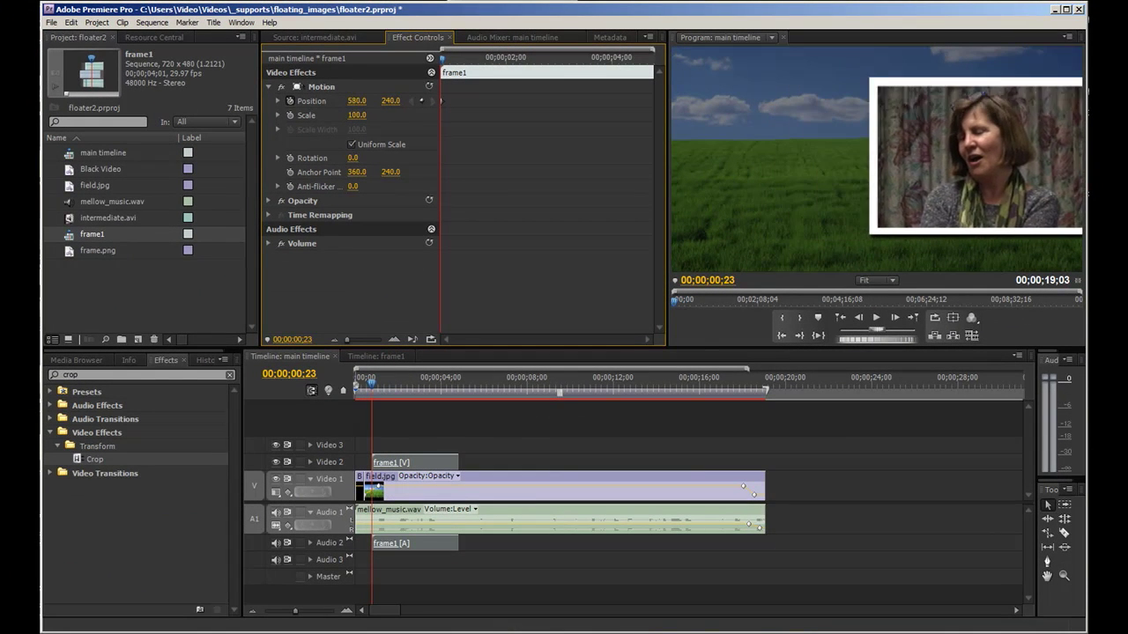
{"action": "left_click_drag", "start_coordinate": [357, 100], "coordinate": [515, 100]}
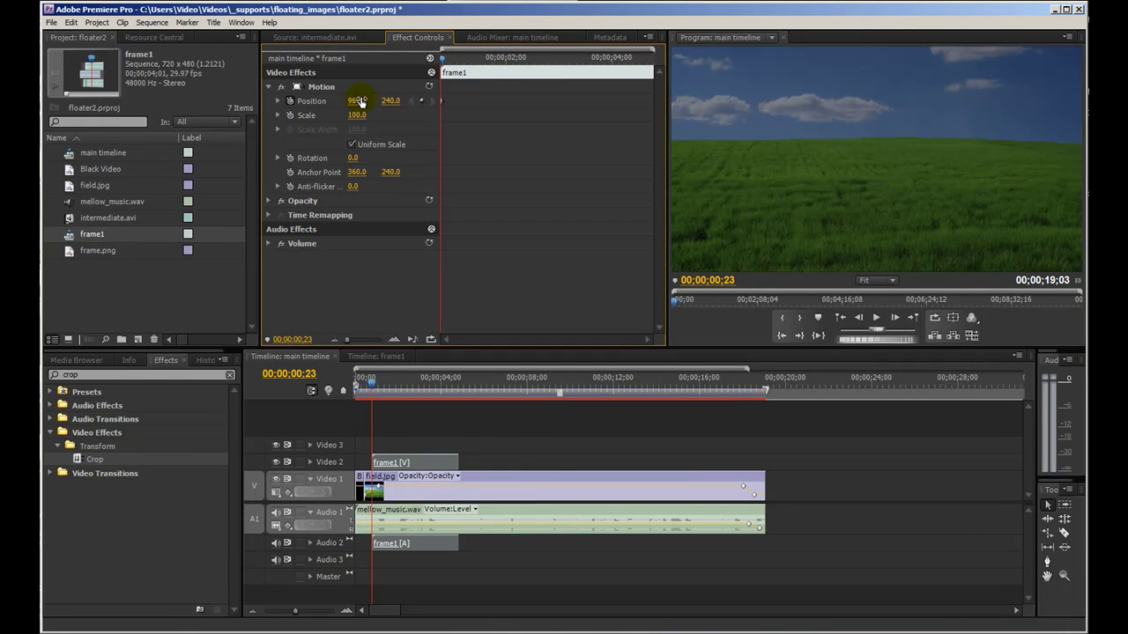
{"action": "left_click_drag", "start_coordinate": [443, 66], "coordinate": [642, 86]}
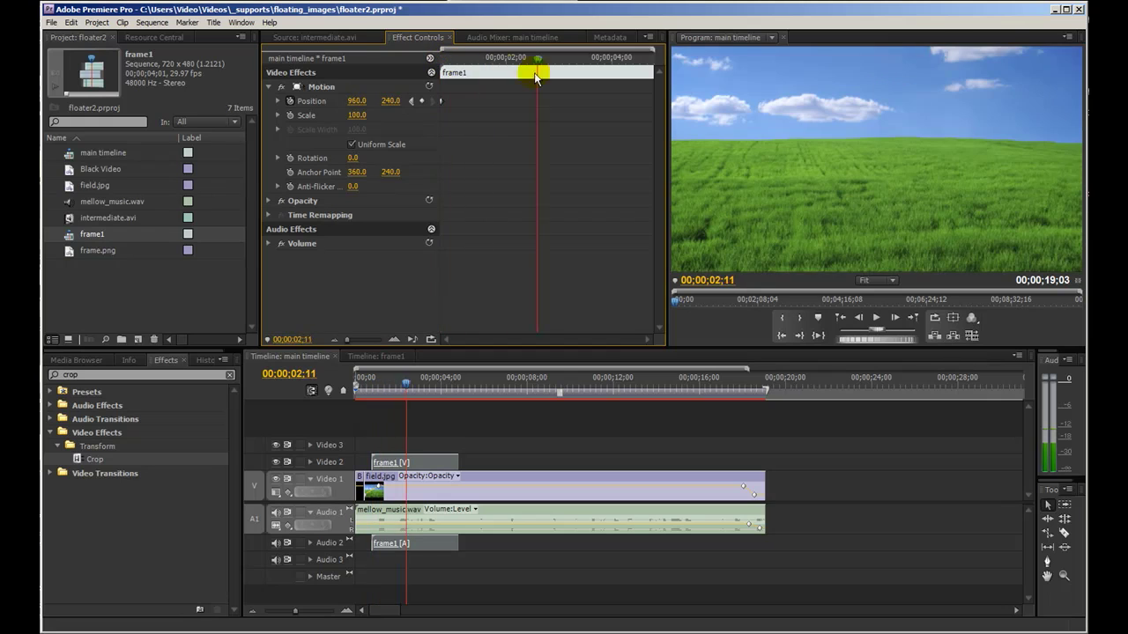
{"action": "left_click_drag", "start_coordinate": [643, 85], "coordinate": [645, 86]}
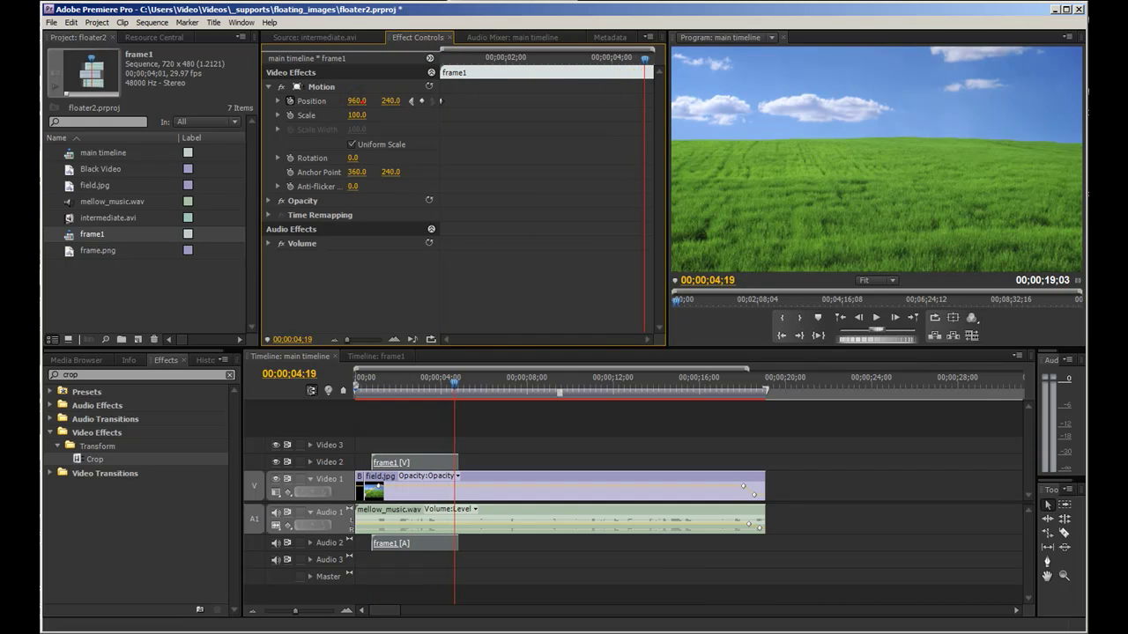
{"action": "left_click_drag", "start_coordinate": [355, 100], "coordinate": [220, 100]}
- Play the slide back from the start of the main timeline and save the project
{"action": "left_click_drag", "start_coordinate": [445, 383], "coordinate": [310, 390]}
{"action": "key", "text": "space"}
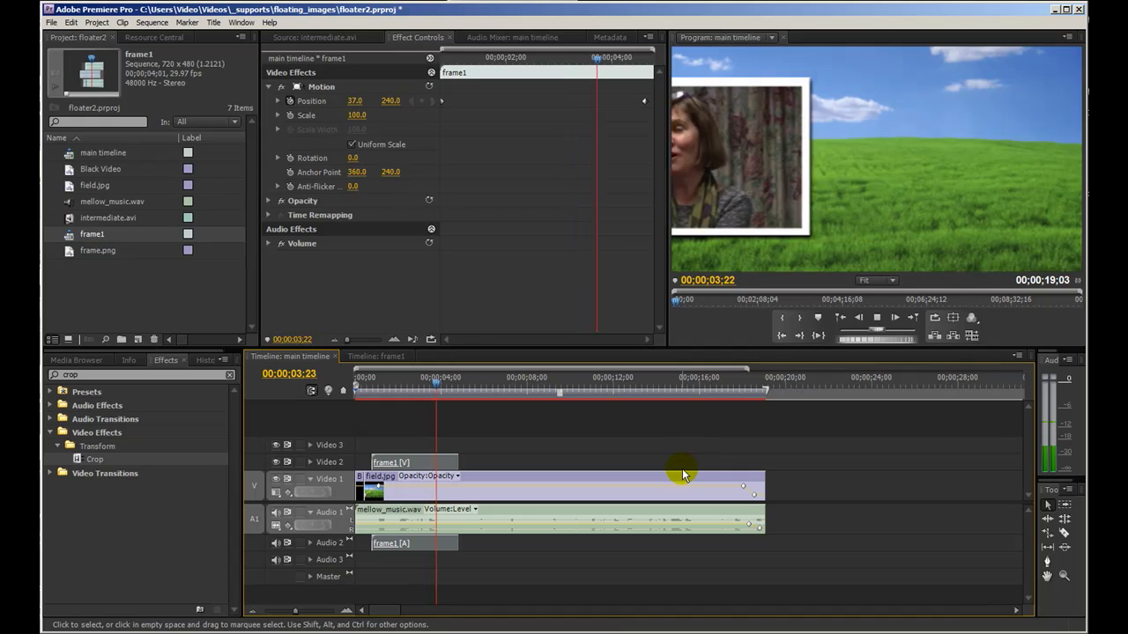
{"action": "key", "text": "space"}
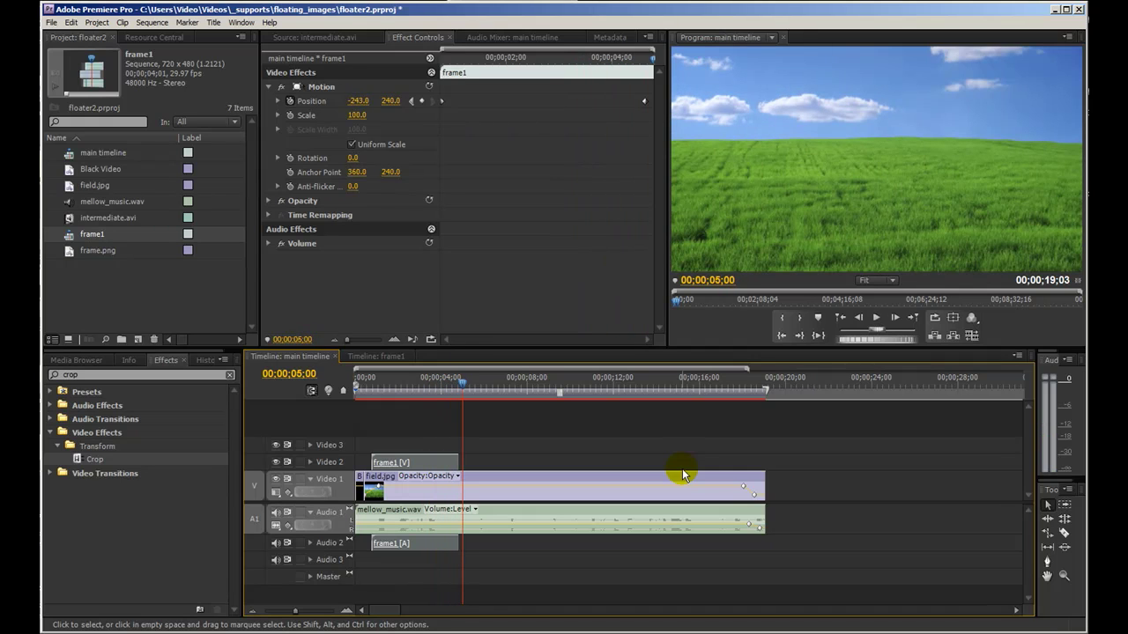
{"action": "key", "text": "ctrl+s"}
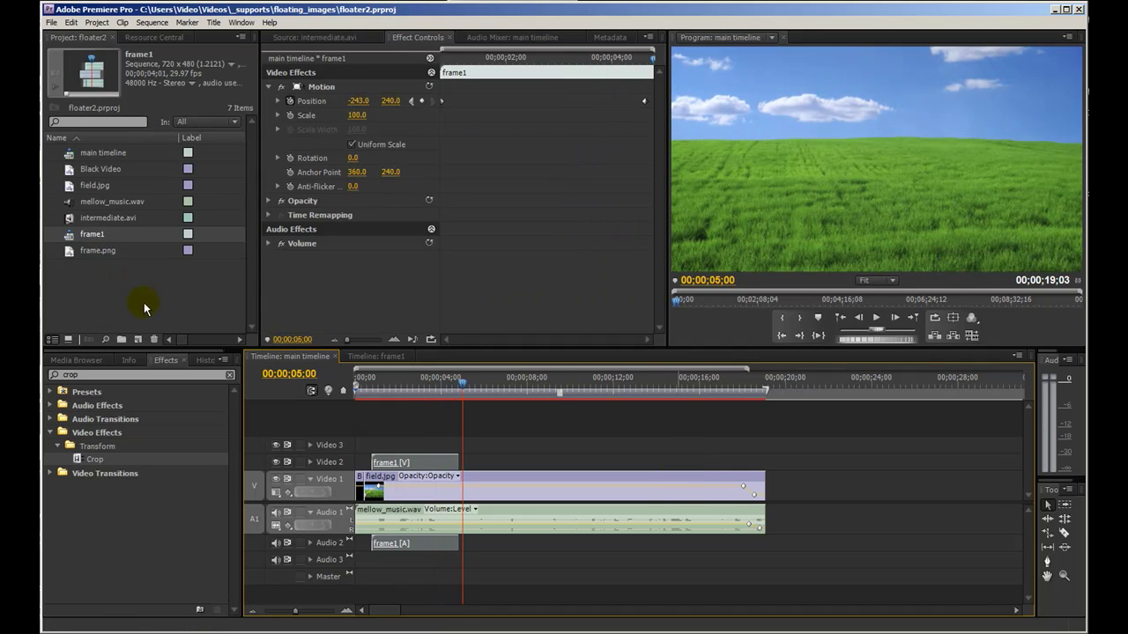
- Duplicate the frame1 sequence and rename the copy frame2
{"action": "left_click", "coordinate": [67, 236]}
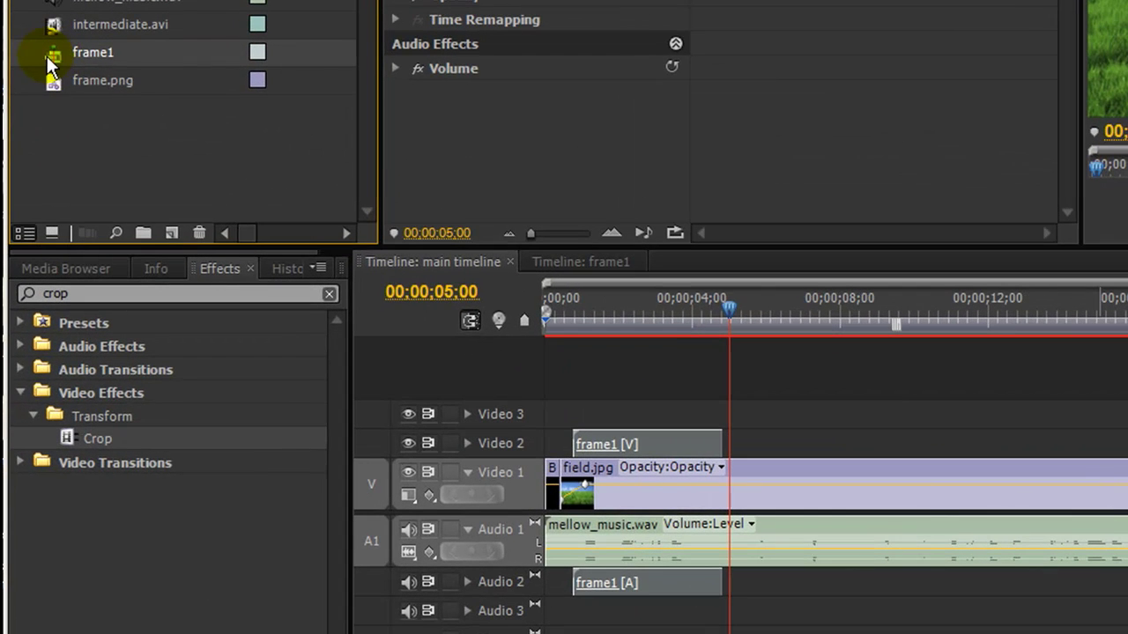
{"action": "right_click", "coordinate": [51, 63]}
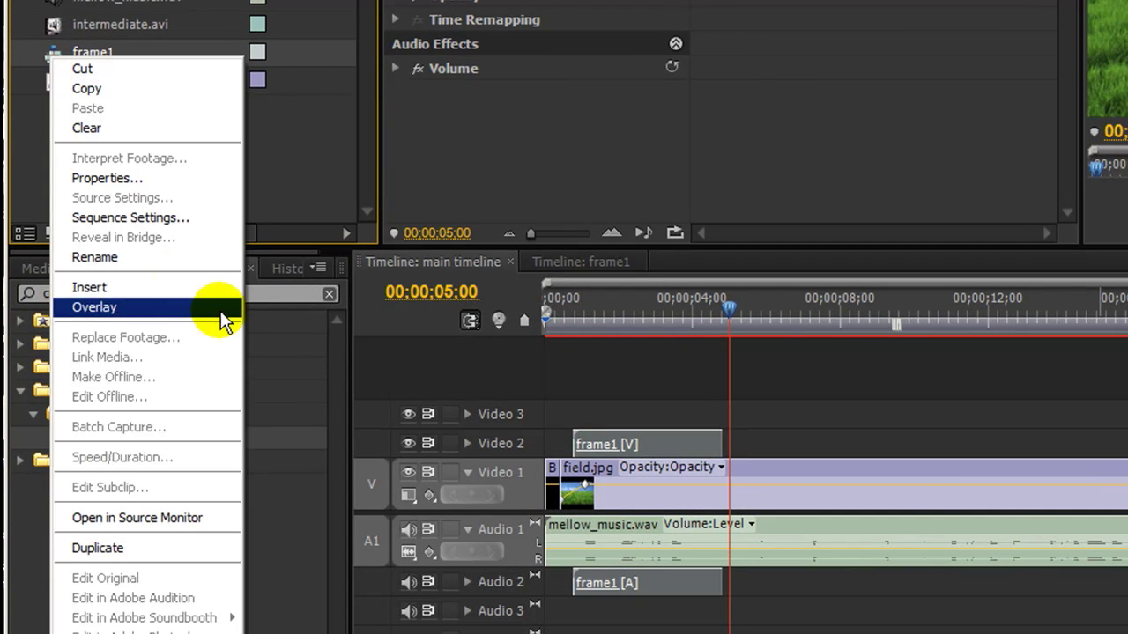
{"action": "left_click", "coordinate": [143, 546]}
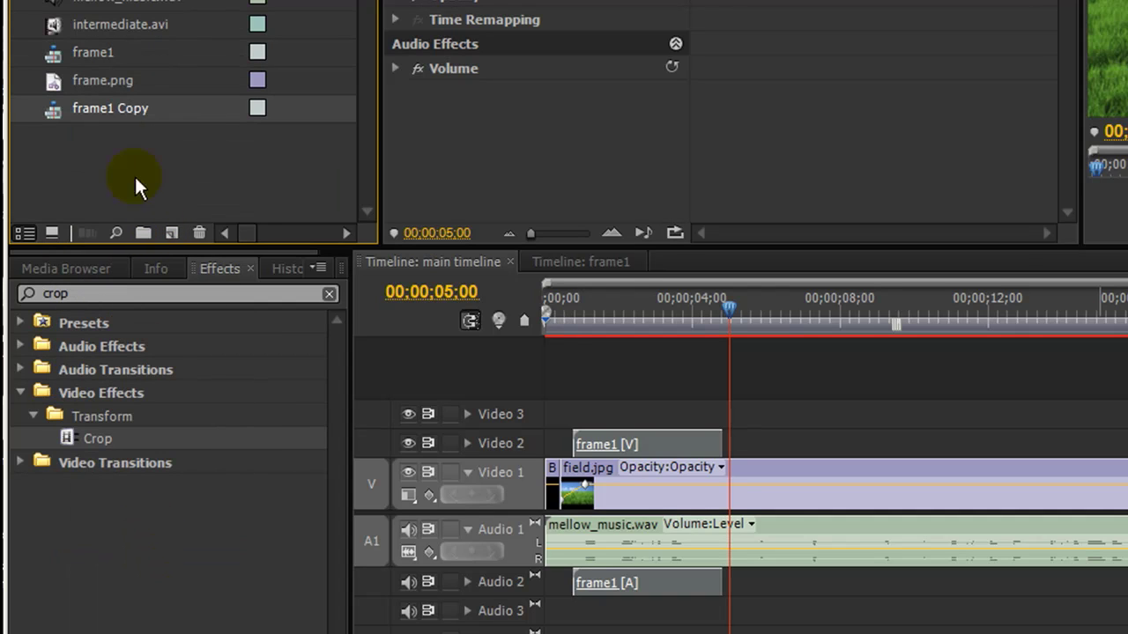
{"action": "left_click", "coordinate": [110, 108]}
{"action": "left_click", "coordinate": [126, 115]}
{"action": "left_click_drag", "start_coordinate": [106, 109], "coordinate": [214, 129]}
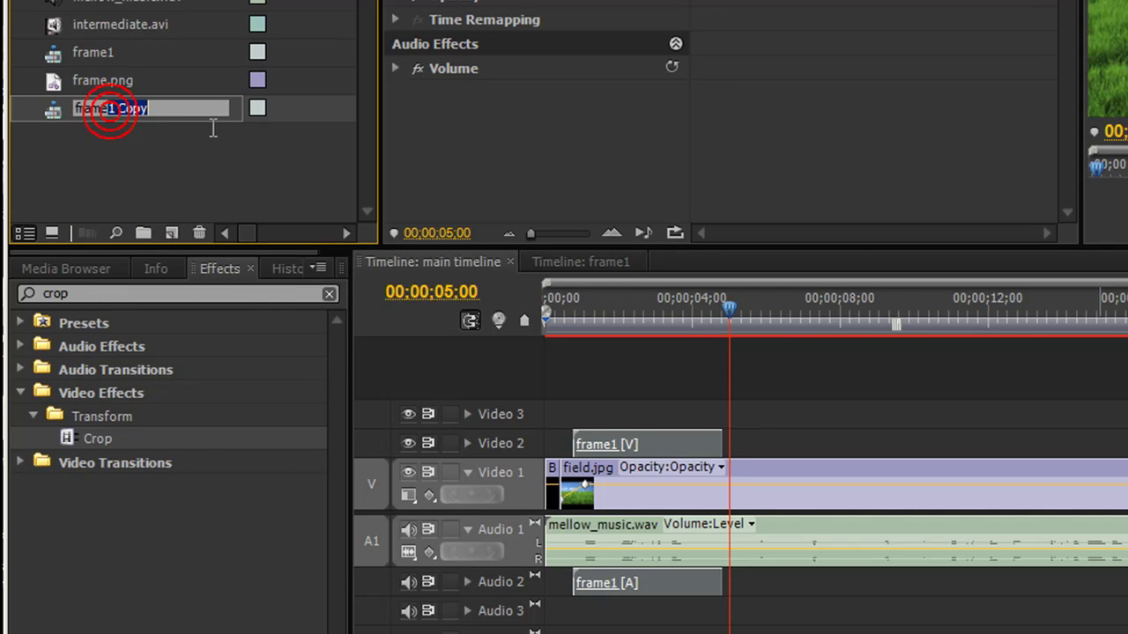
{"action": "type", "text": "2"}
{"action": "left_click", "coordinate": [176, 171]}
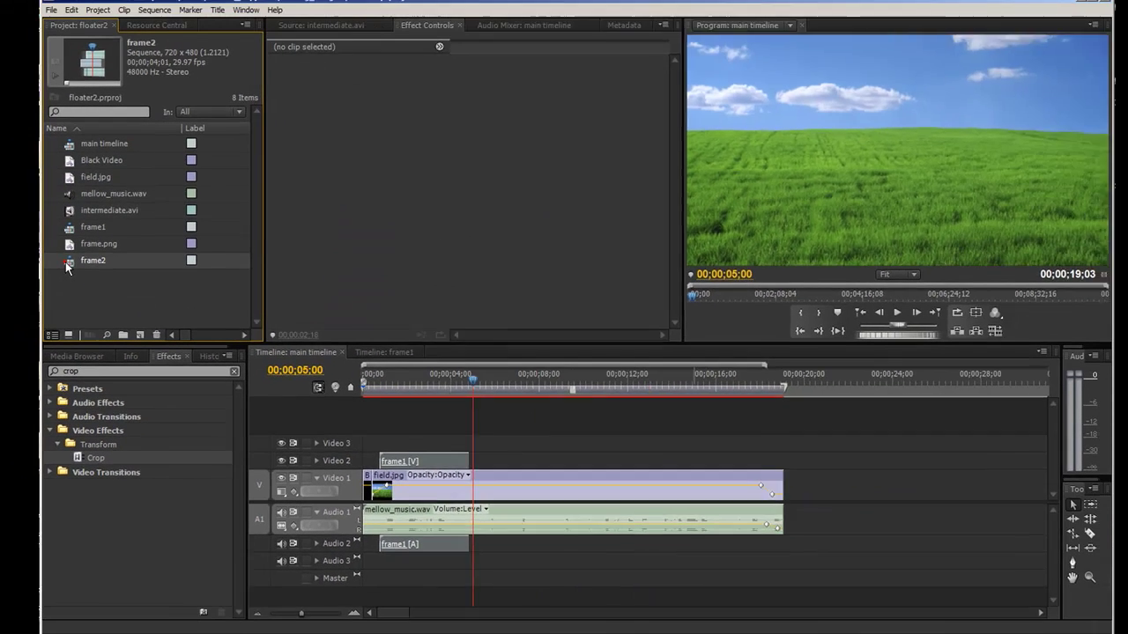
- Open frame2 and cue intermediate.avi in the Source monitor to another speaker at 3;01;07
{"action": "double_click", "coordinate": [70, 155]}
{"action": "left_click", "coordinate": [407, 498]}
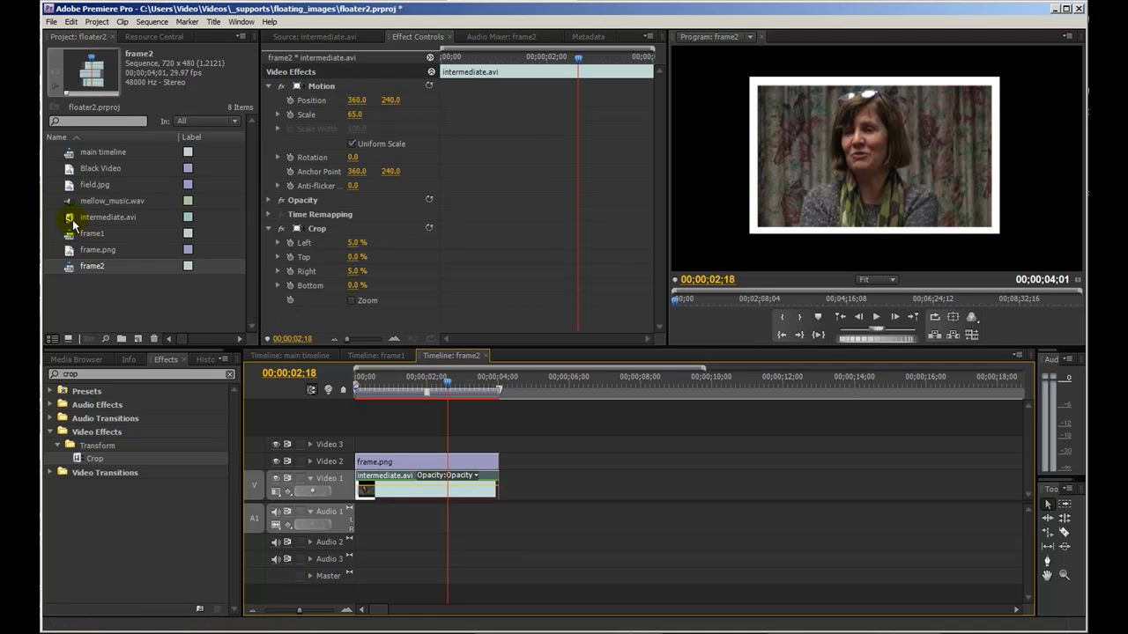
{"action": "double_click", "coordinate": [72, 220]}
{"action": "left_click_drag", "start_coordinate": [274, 304], "coordinate": [295, 305]}
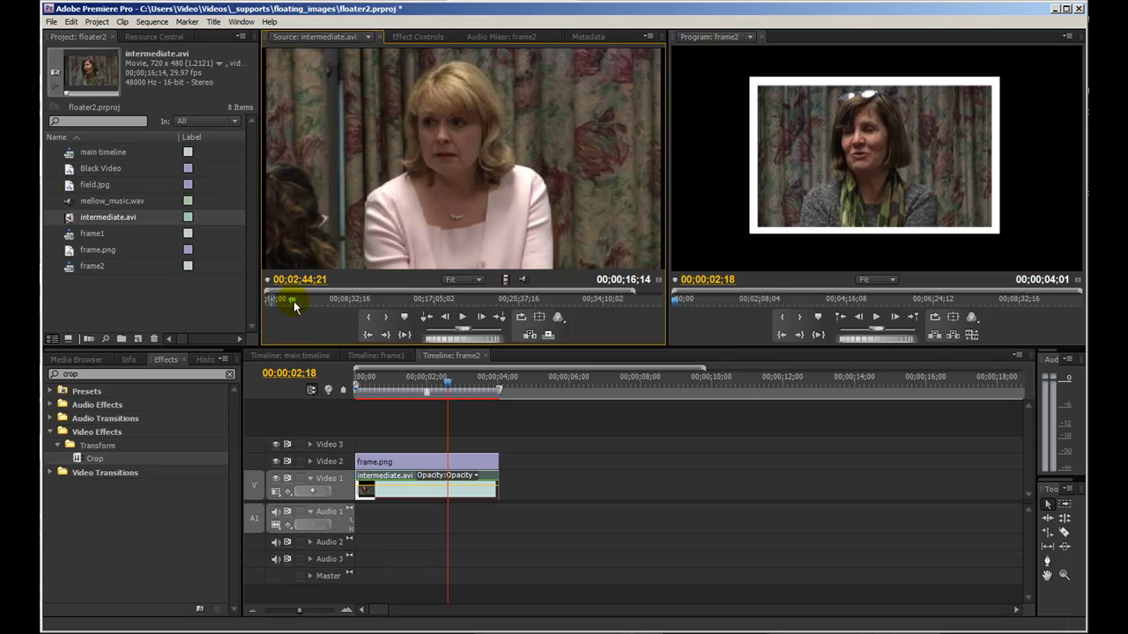
{"action": "left_click_drag", "start_coordinate": [294, 301], "coordinate": [295, 305]}
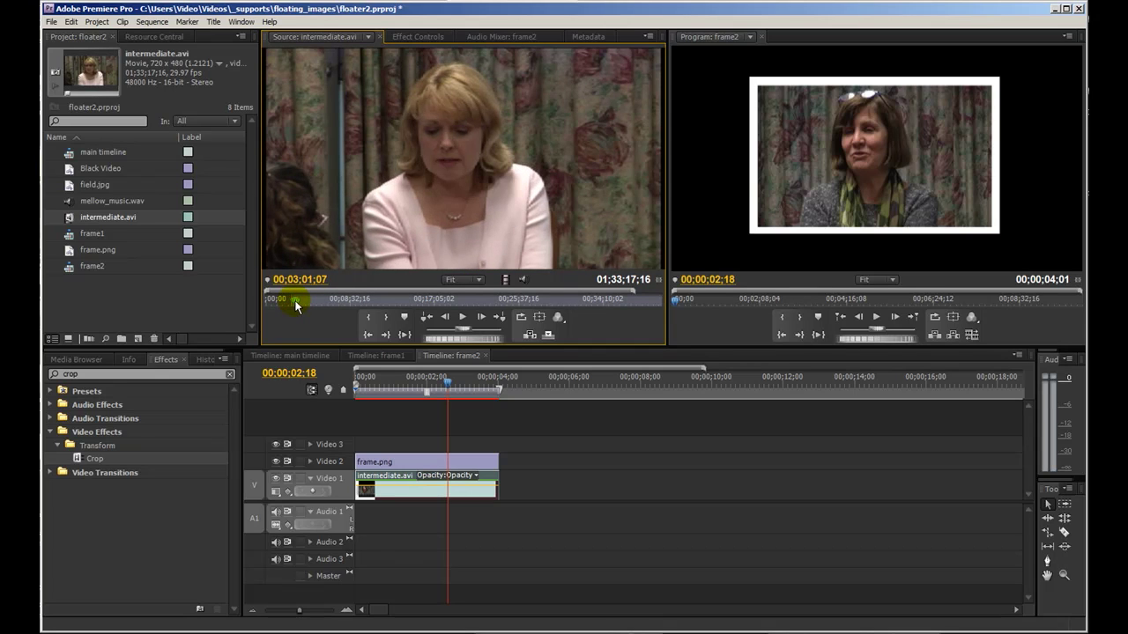
- Mark the new speaker's range, place it after the first clip on Video 1, and trim it to end near 8;19
{"action": "key", "text": "o"}
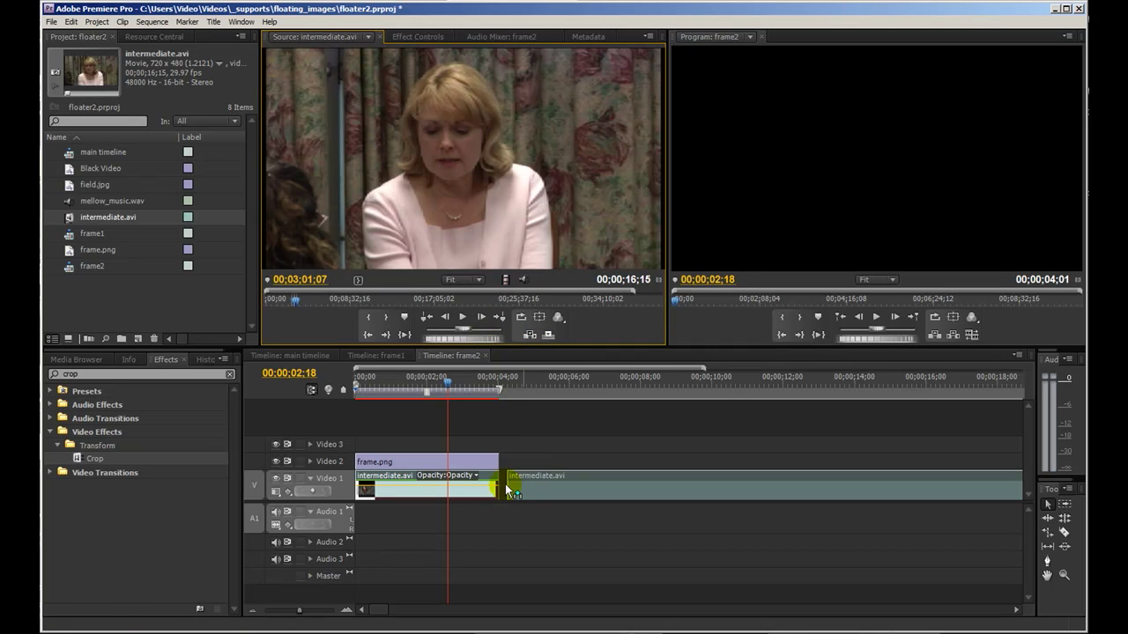
{"action": "left_click_drag", "start_coordinate": [535, 371], "coordinate": [511, 482]}
{"action": "left_click_drag", "start_coordinate": [309, 609], "coordinate": [296, 609]}
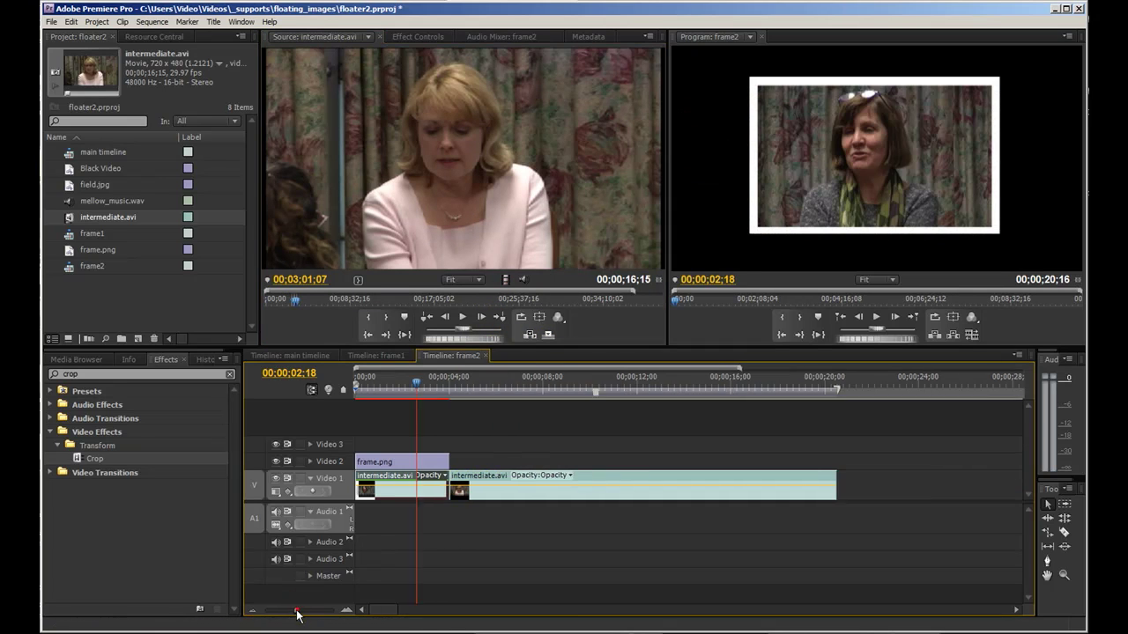
{"action": "left_click_drag", "start_coordinate": [833, 489], "coordinate": [557, 489]}
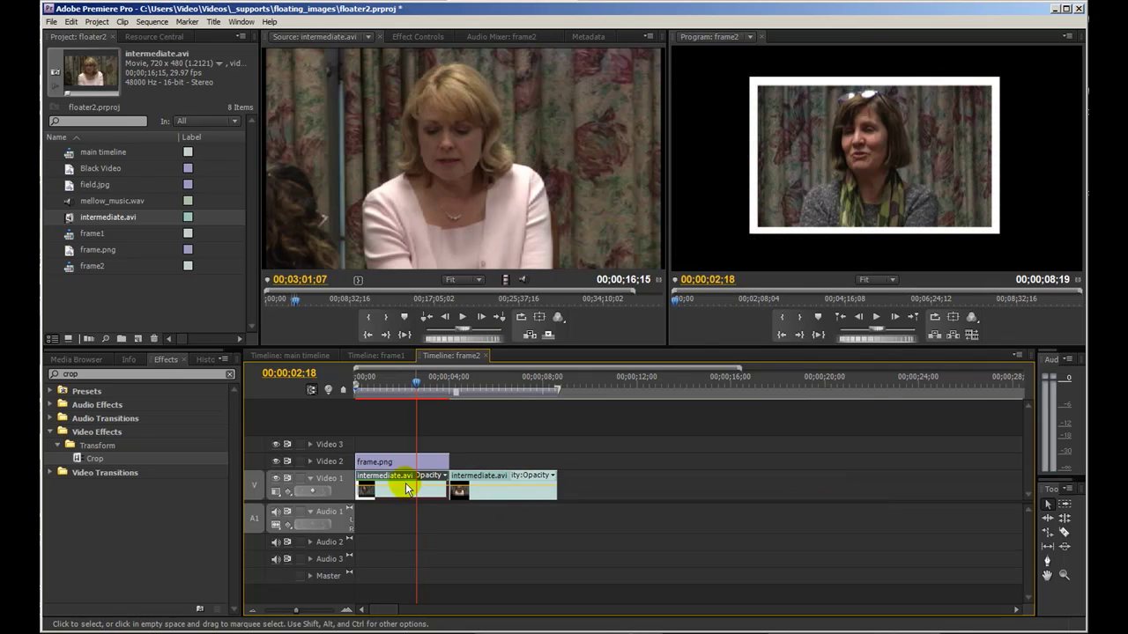
- Paste the first clip's 65% Motion scale onto the new speaker's clip
{"action": "left_click", "coordinate": [421, 37]}
{"action": "left_click", "coordinate": [321, 86]}
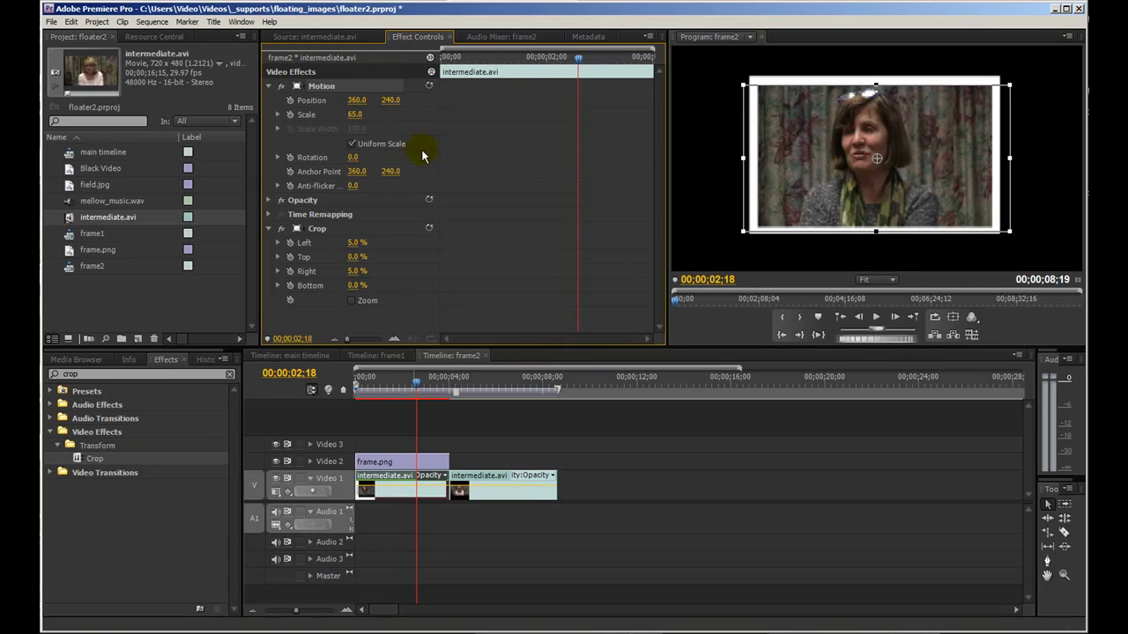
{"action": "left_click", "coordinate": [529, 493]}
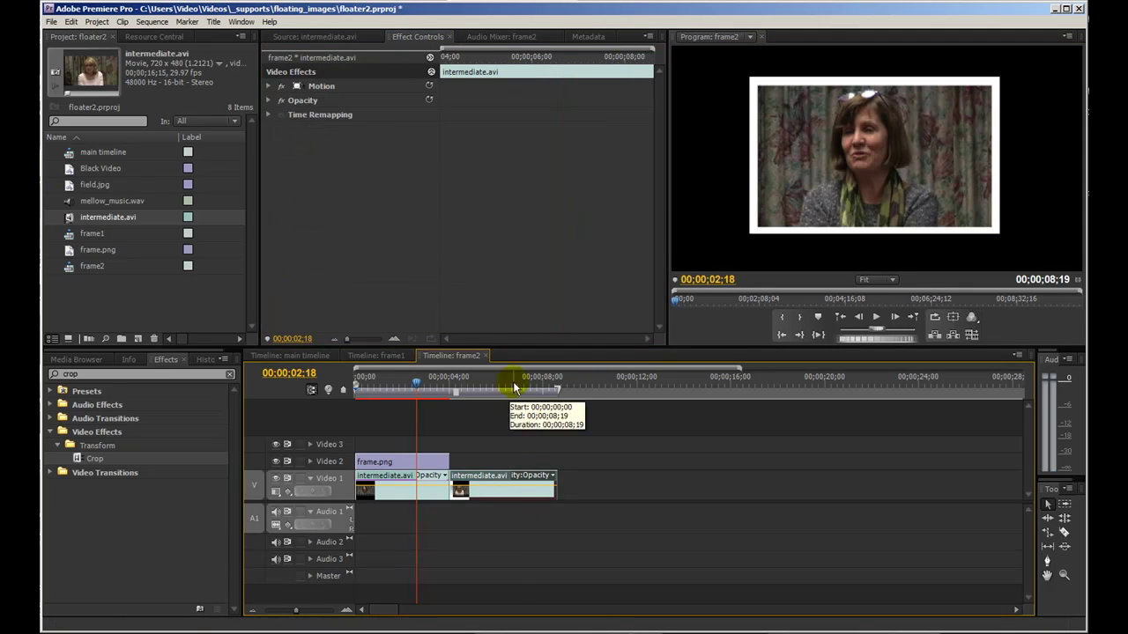
{"action": "left_click", "coordinate": [512, 383]}
{"action": "key", "text": "ctrl+alt+v"}
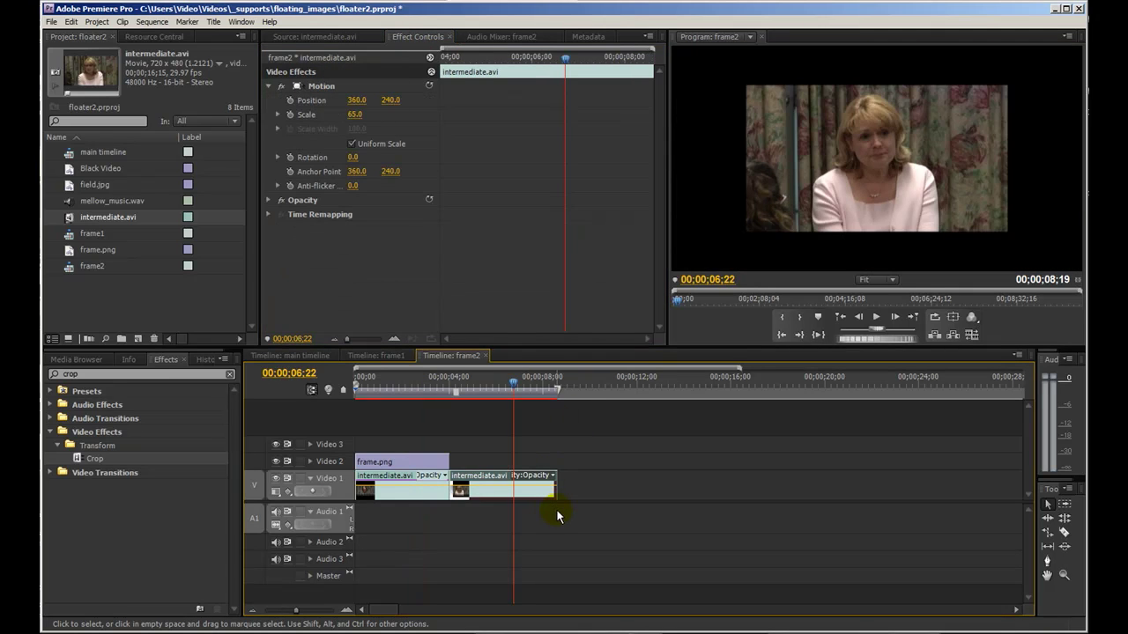
- Paste the first clip's 5% side Crop onto the new speaker's clip
{"action": "left_click", "coordinate": [393, 382]}
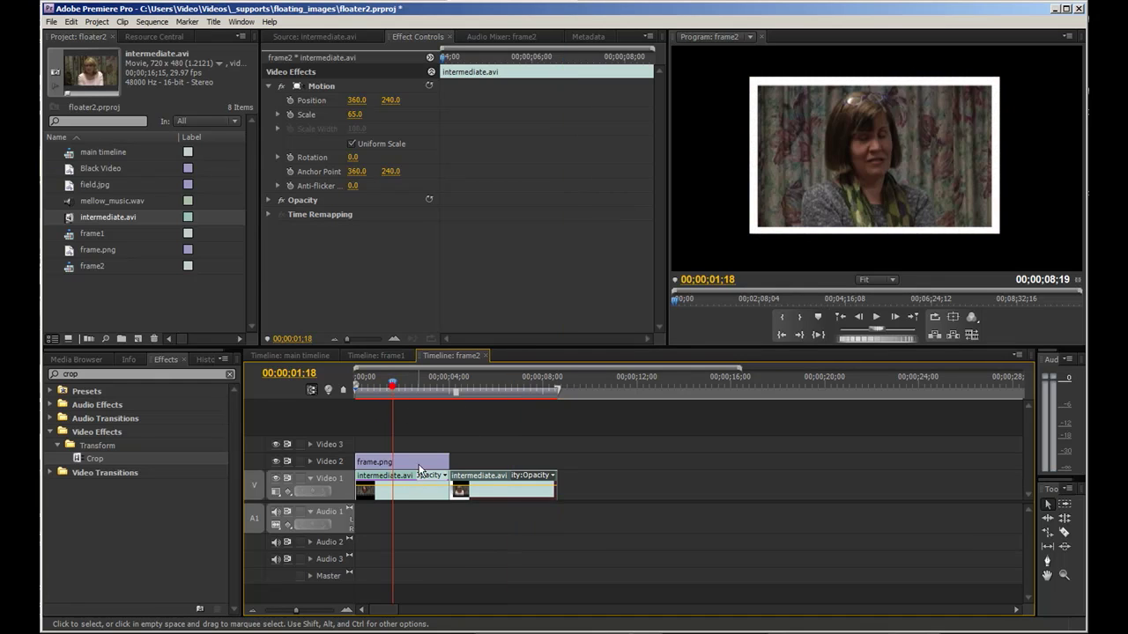
{"action": "left_click", "coordinate": [422, 495]}
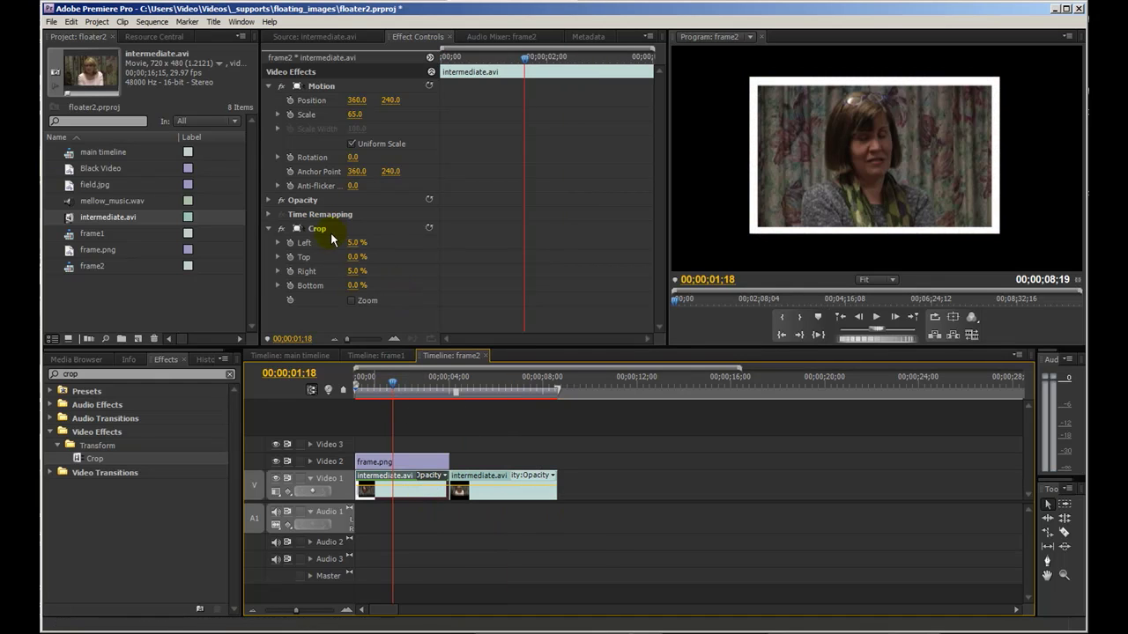
{"action": "left_click", "coordinate": [331, 234]}
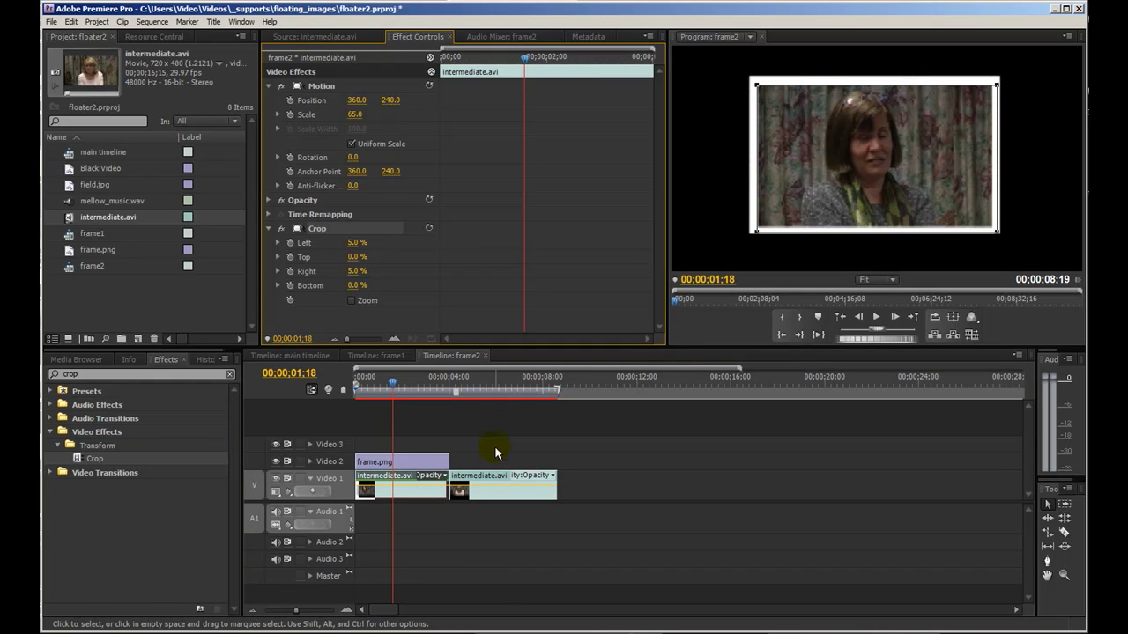
{"action": "left_click", "coordinate": [509, 495]}
{"action": "left_click", "coordinate": [503, 380]}
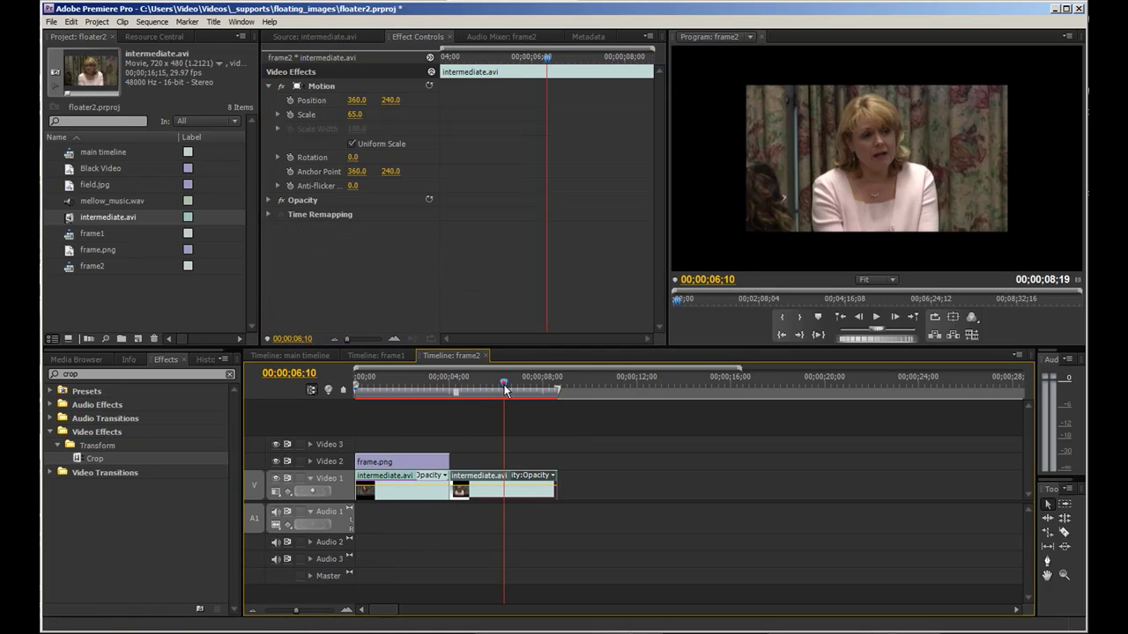
{"action": "key", "text": "ctrl+alt+v"}
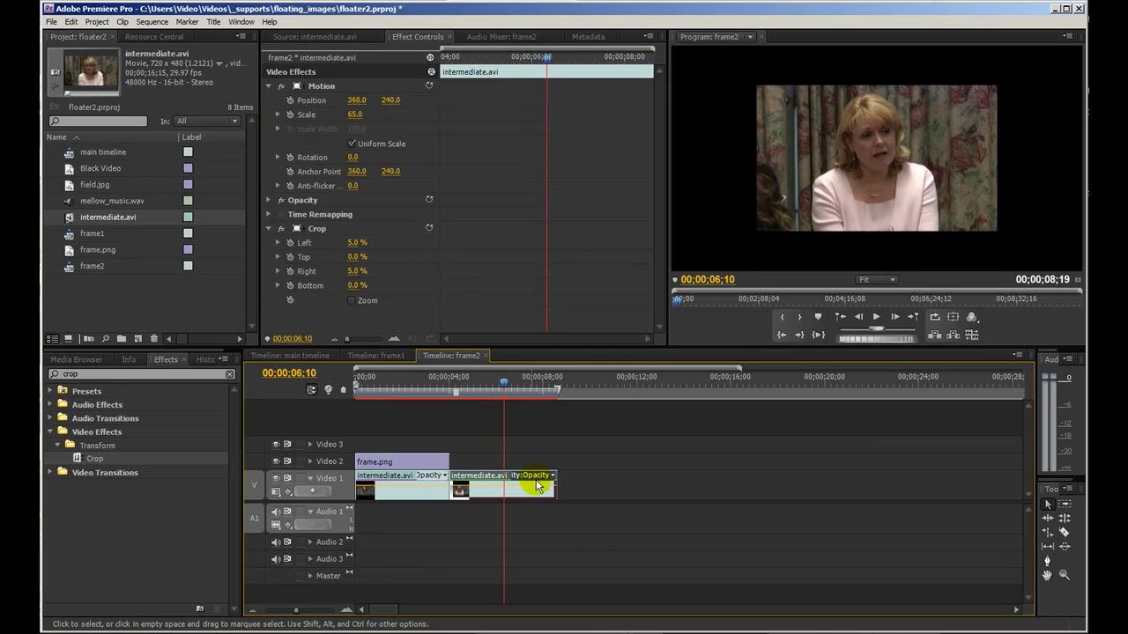
- Delete the old clip, move the new one to the start, trim it to 4;01, and save
{"action": "left_click", "coordinate": [419, 500]}
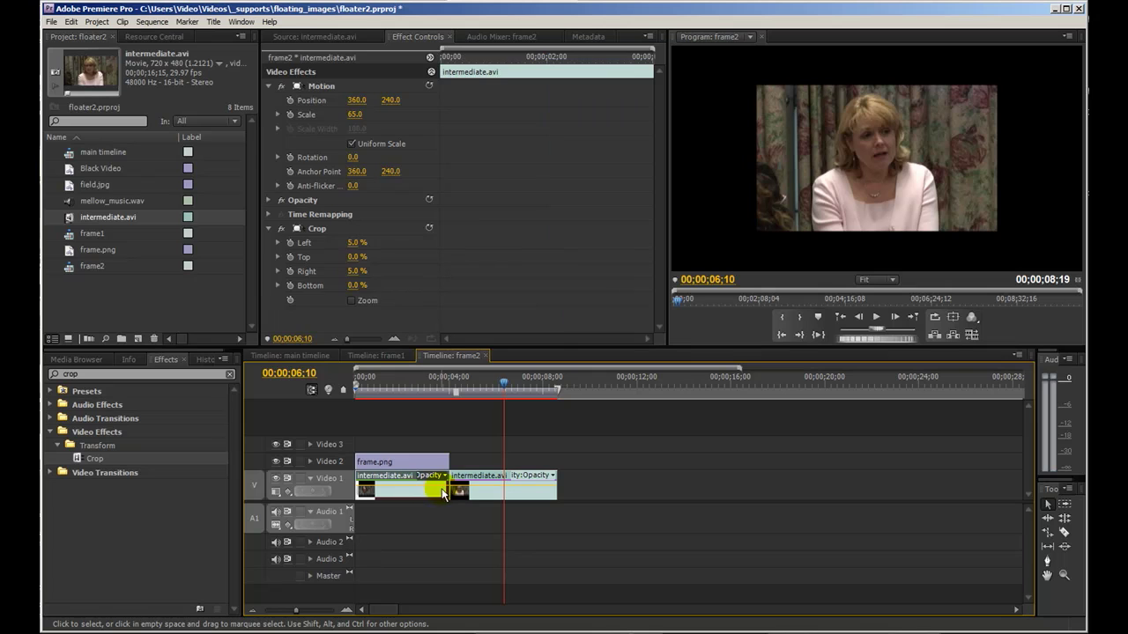
{"action": "key", "text": "Delete"}
{"action": "mouse_move", "coordinate": [484, 500]}
{"action": "left_mouse_down"}
{"action": "mouse_move", "coordinate": [387, 500]}
{"action": "mouse_move", "coordinate": [437, 493]}
{"action": "left_mouse_up"}
{"action": "left_click", "coordinate": [411, 385]}
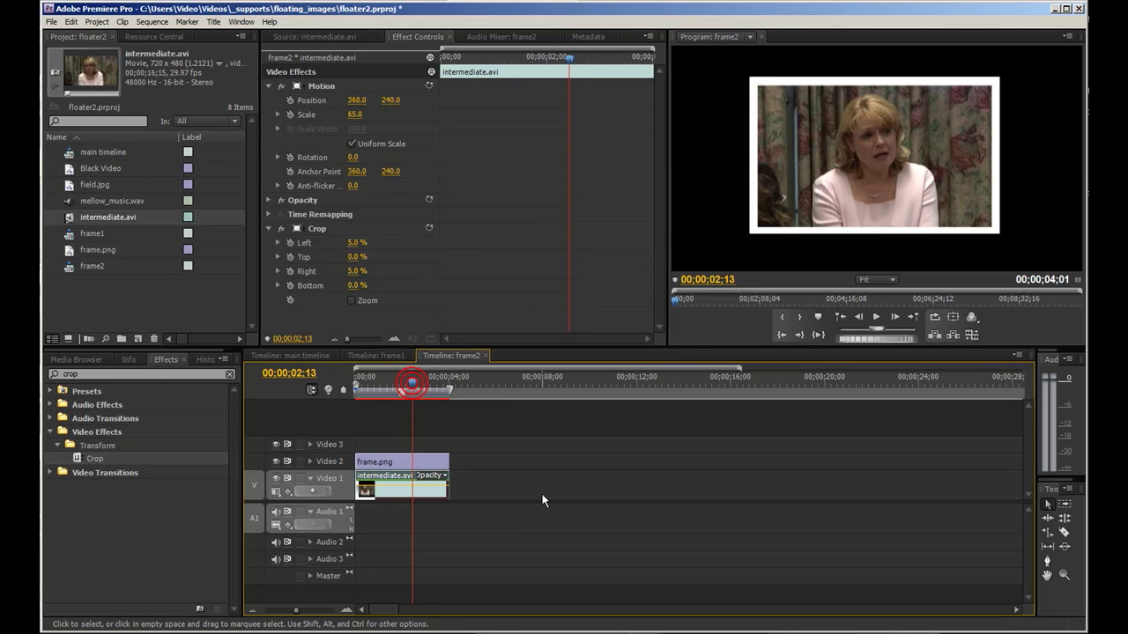
{"action": "key", "text": "ctrl+s"}
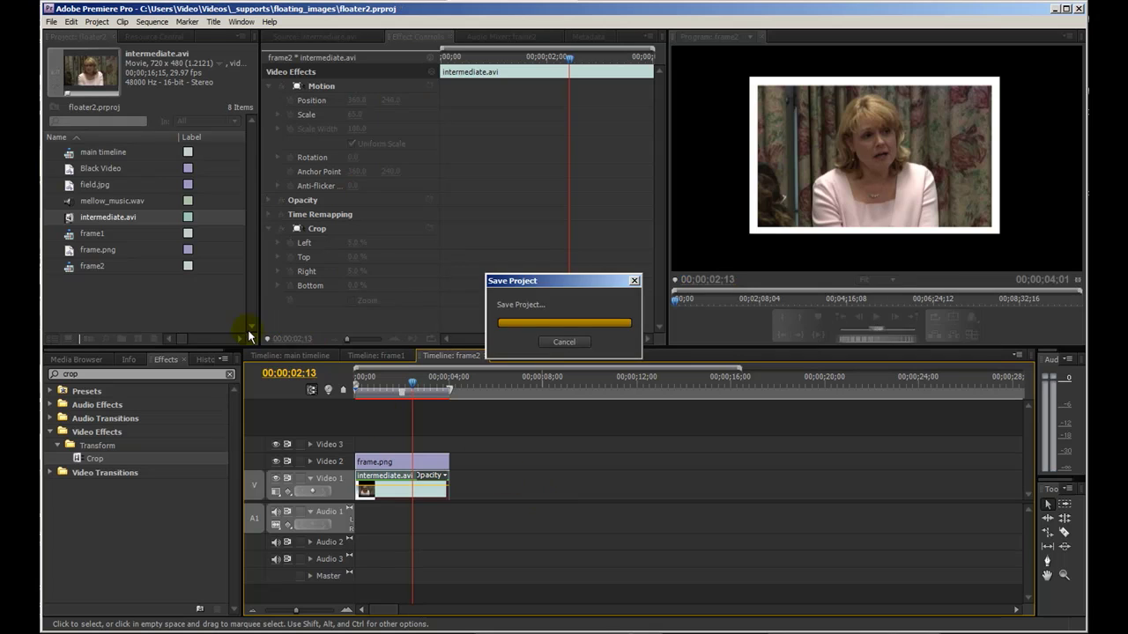
{"action": "double_click", "coordinate": [70, 155]}
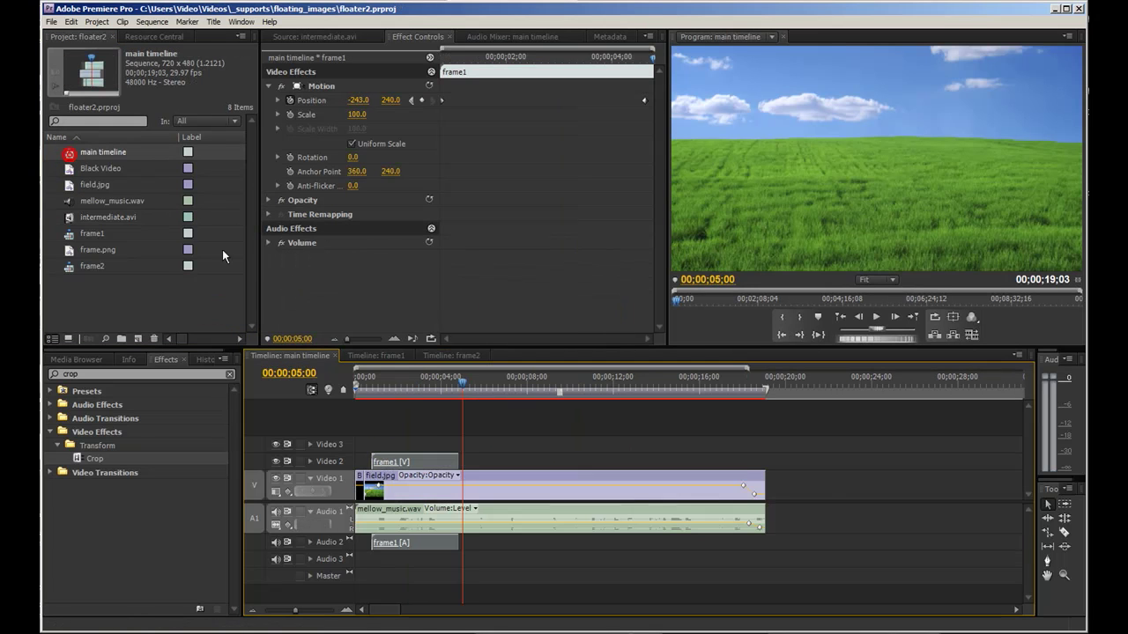
- Place the frame2 sequence on Video 3 of the main timeline starting at 4 seconds
{"action": "left_click_drag", "start_coordinate": [81, 274], "coordinate": [443, 449]}
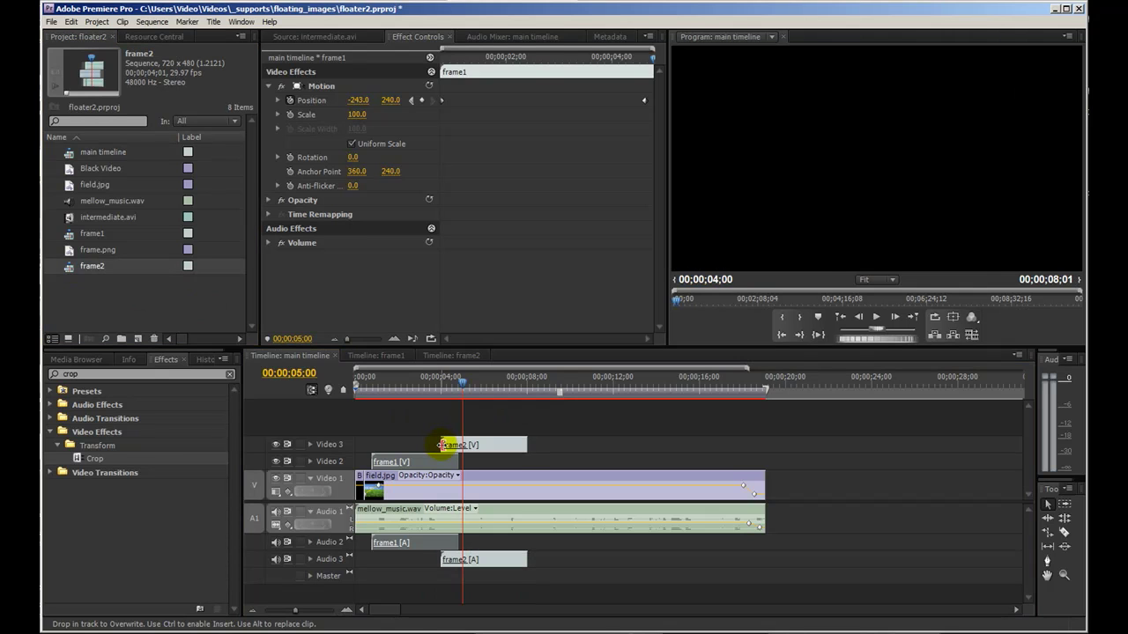
{"action": "left_click_drag", "start_coordinate": [473, 393], "coordinate": [452, 395]}
{"action": "left_click", "coordinate": [440, 390]}
{"action": "left_click", "coordinate": [462, 450]}
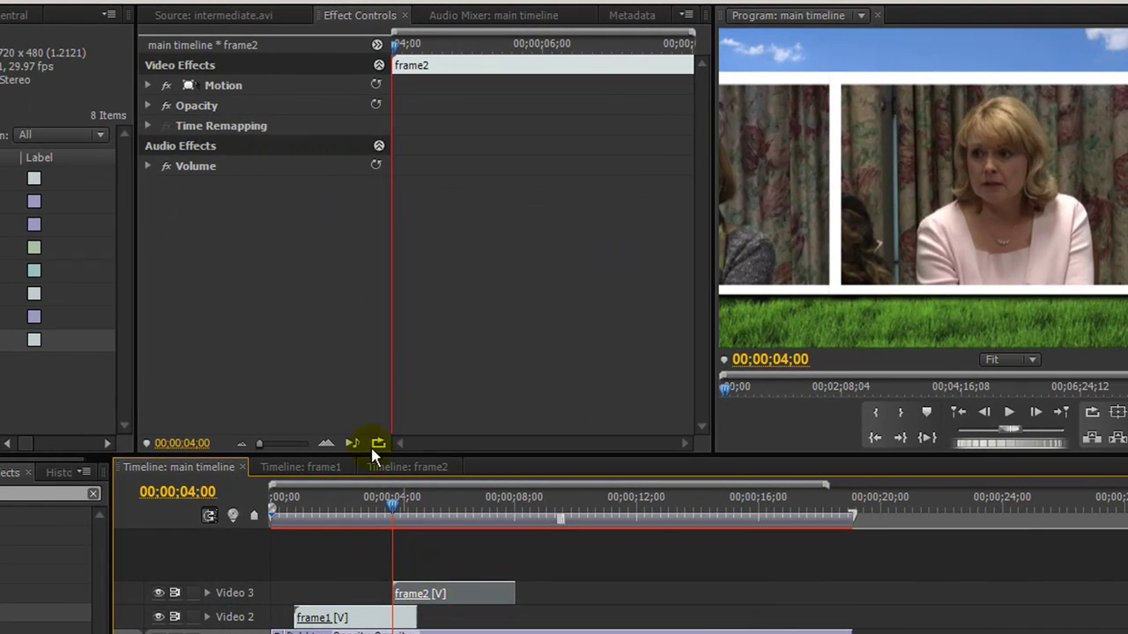
- Keyframe frame2's Position Y from -173 at 04;00 to 666 at 07;21
{"action": "left_click", "coordinate": [147, 86]}
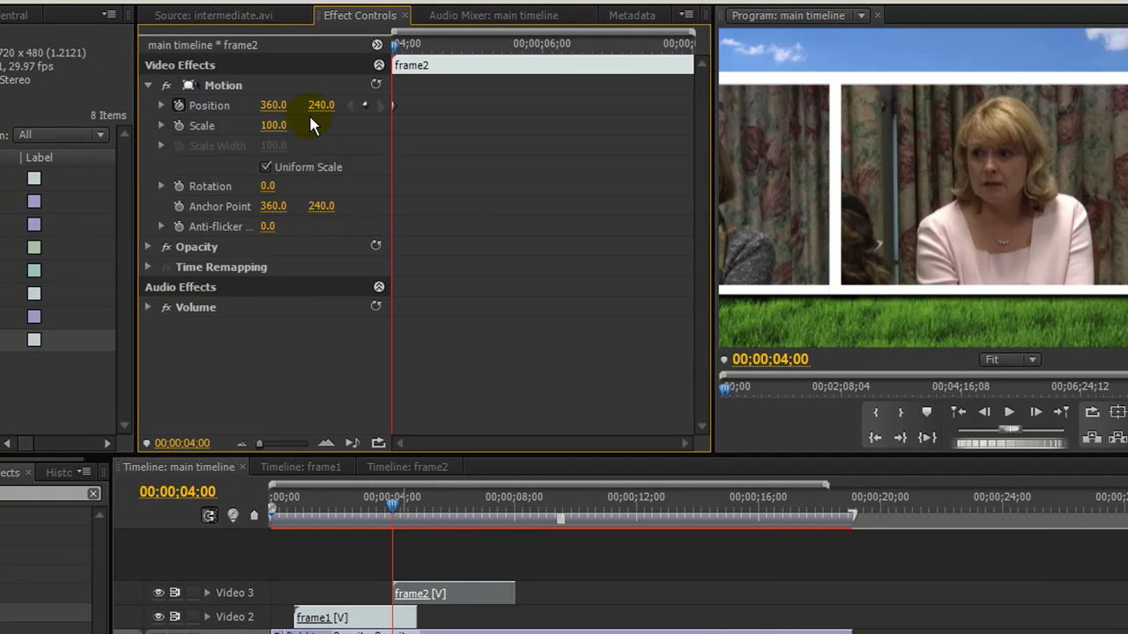
{"action": "left_click_drag", "start_coordinate": [321, 105], "coordinate": [159, 105]}
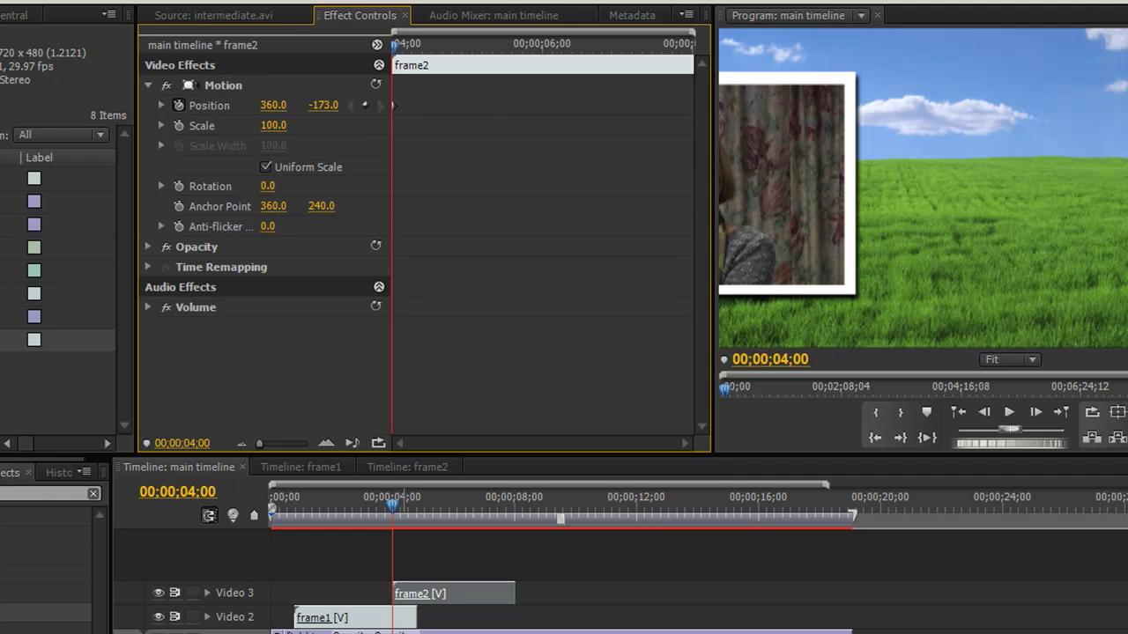
{"action": "left_click_drag", "start_coordinate": [391, 39], "coordinate": [393, 46]}
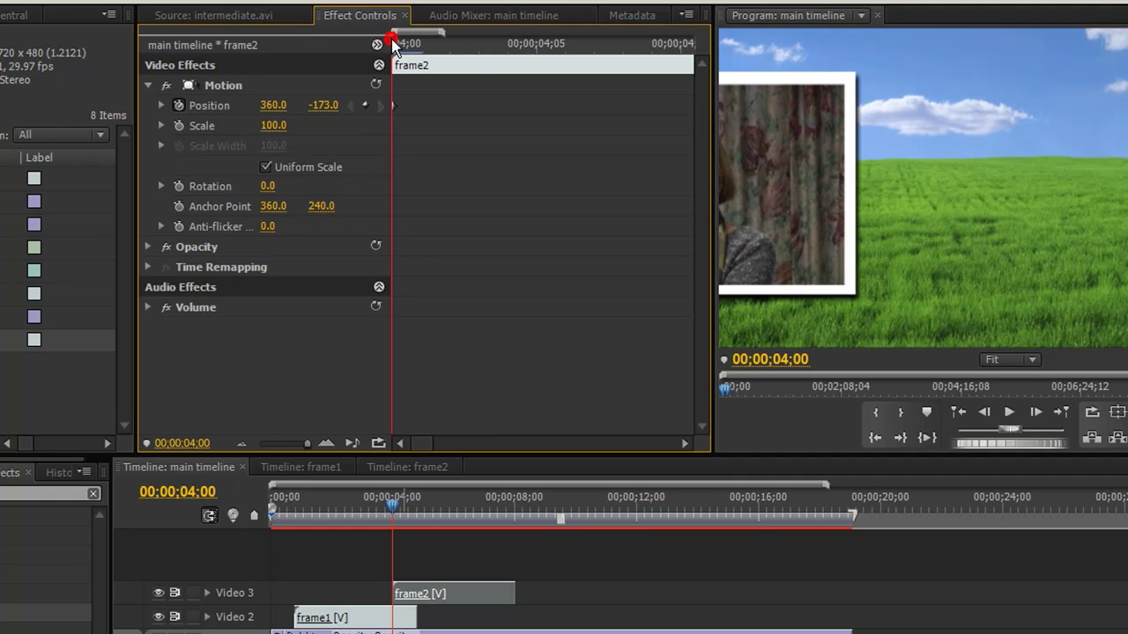
{"action": "key", "text": "minus"}
{"action": "key", "text": "minus"}
{"action": "key", "text": "minus"}
{"action": "key", "text": "minus"}
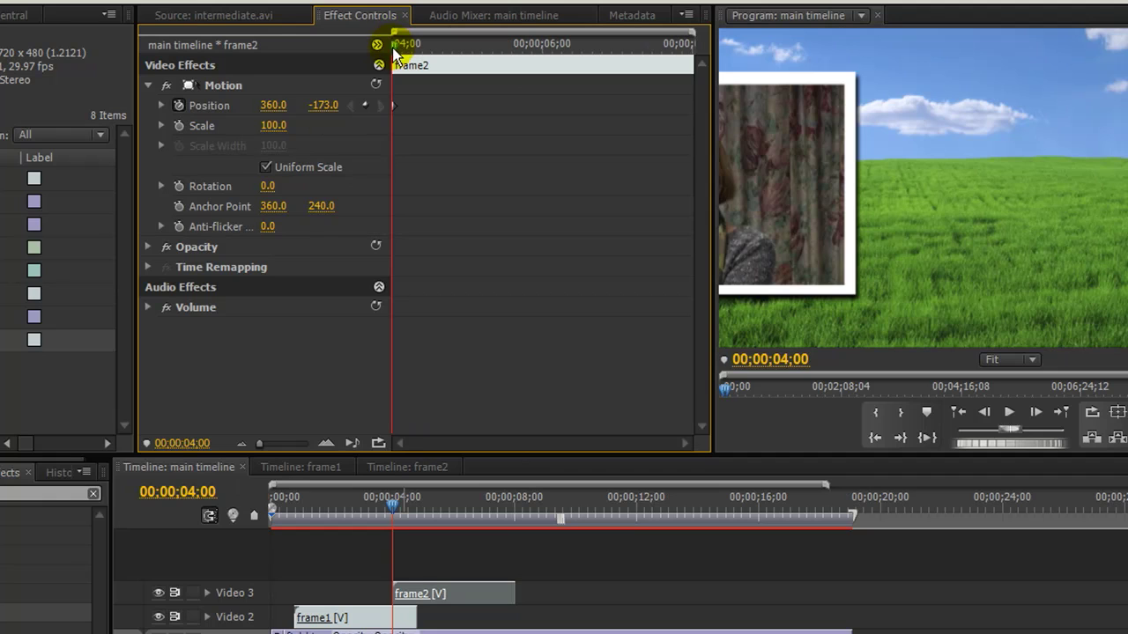
{"action": "left_click_drag", "start_coordinate": [393, 52], "coordinate": [667, 62]}
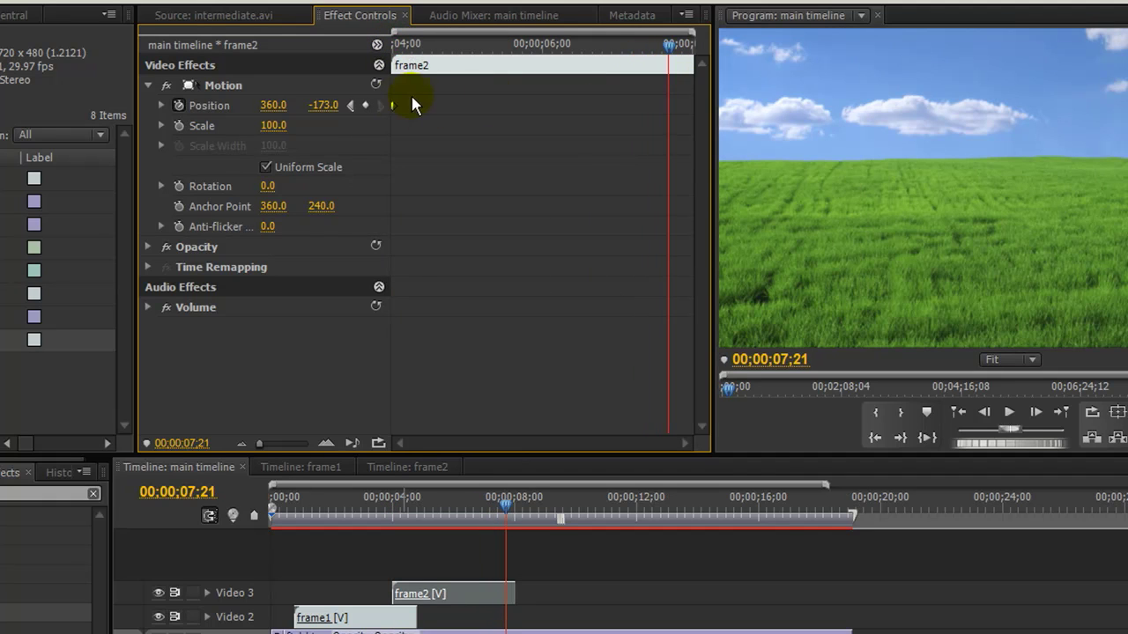
{"action": "left_click_drag", "start_coordinate": [324, 109], "coordinate": [488, 109]}
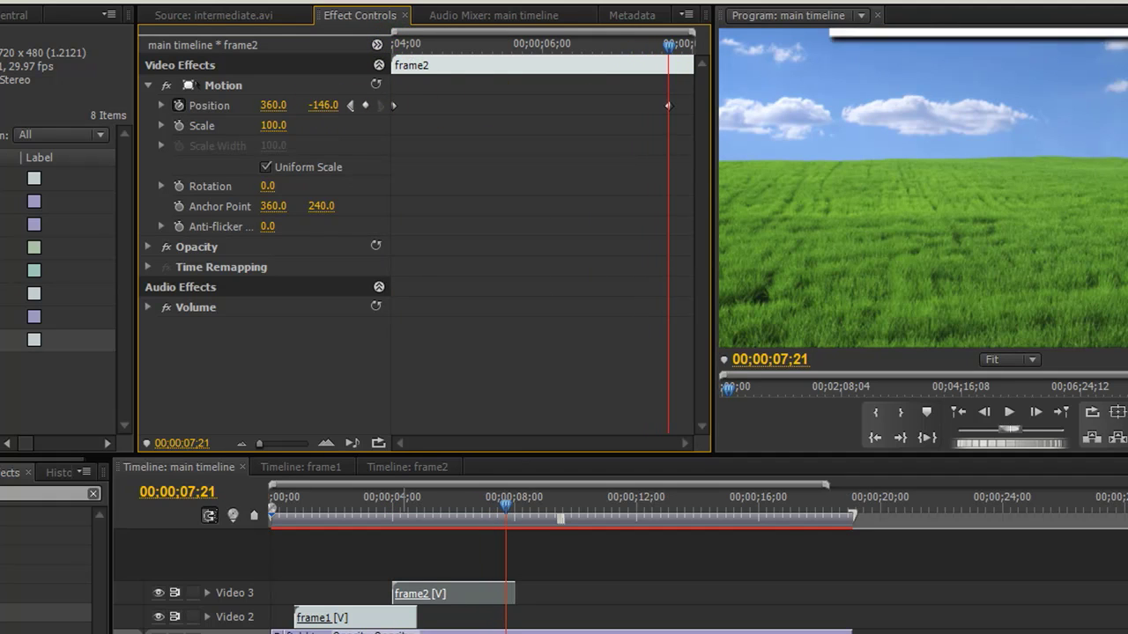
{"action": "left_click_drag", "start_coordinate": [318, 105], "coordinate": [564, 105]}
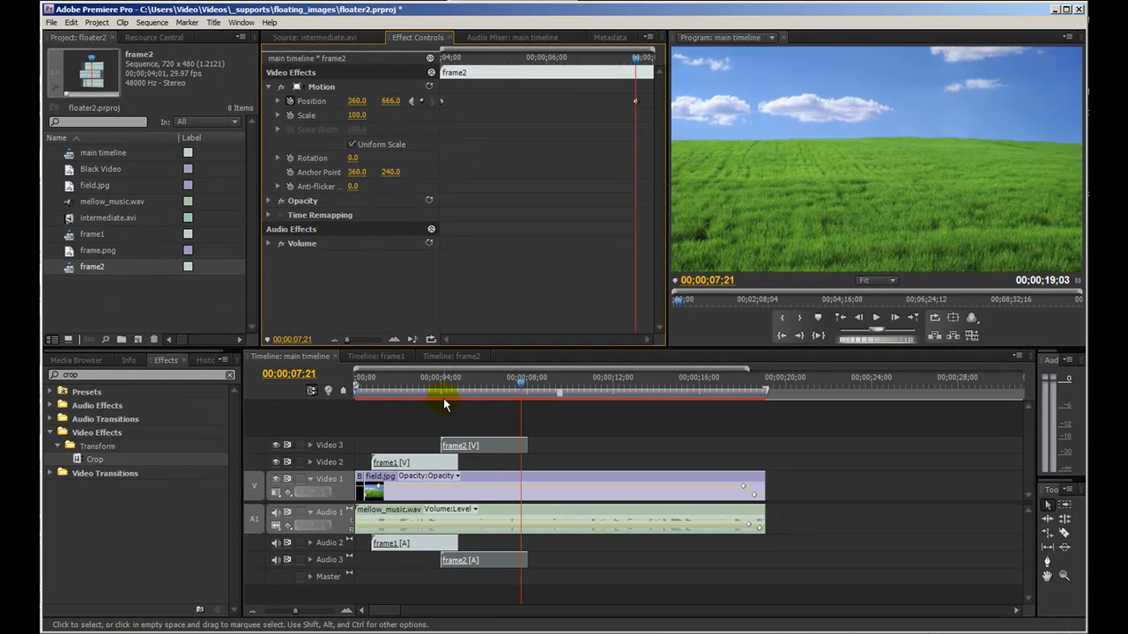
{"action": "left_click_drag", "start_coordinate": [443, 398], "coordinate": [304, 394]}
- Play back frame2 dropping through the field, then save floater2.prproj
{"action": "key", "text": "space"}
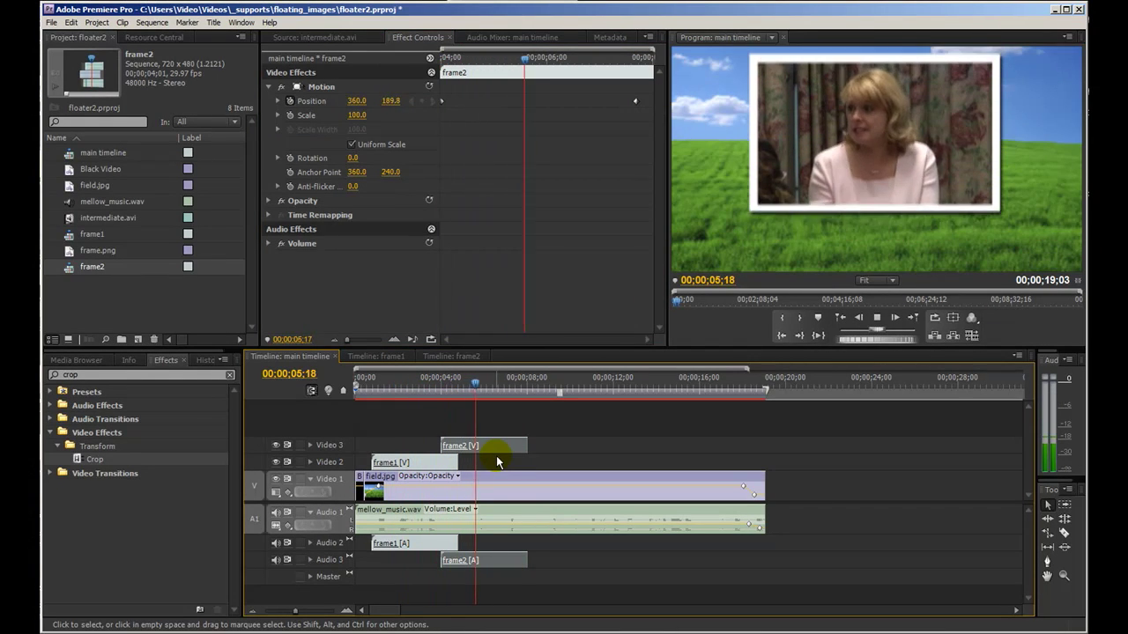
{"action": "key", "text": "space"}
{"action": "key", "text": "ctrl+s"}
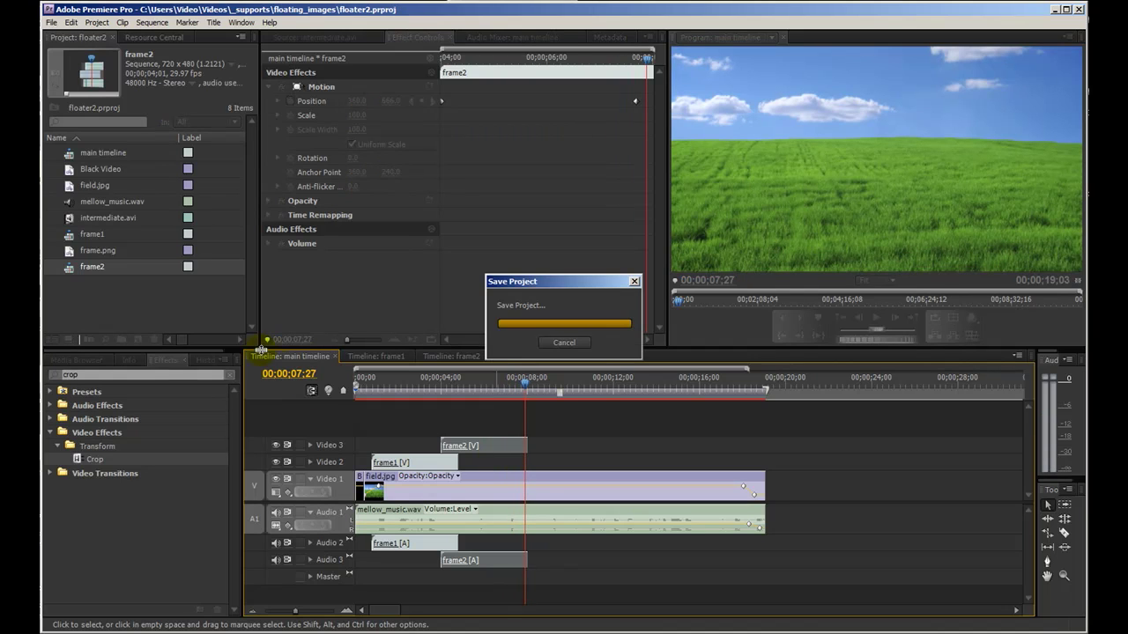
- Duplicate the frame2 sequence and rename the copy frame3
{"action": "right_click", "coordinate": [68, 269]}
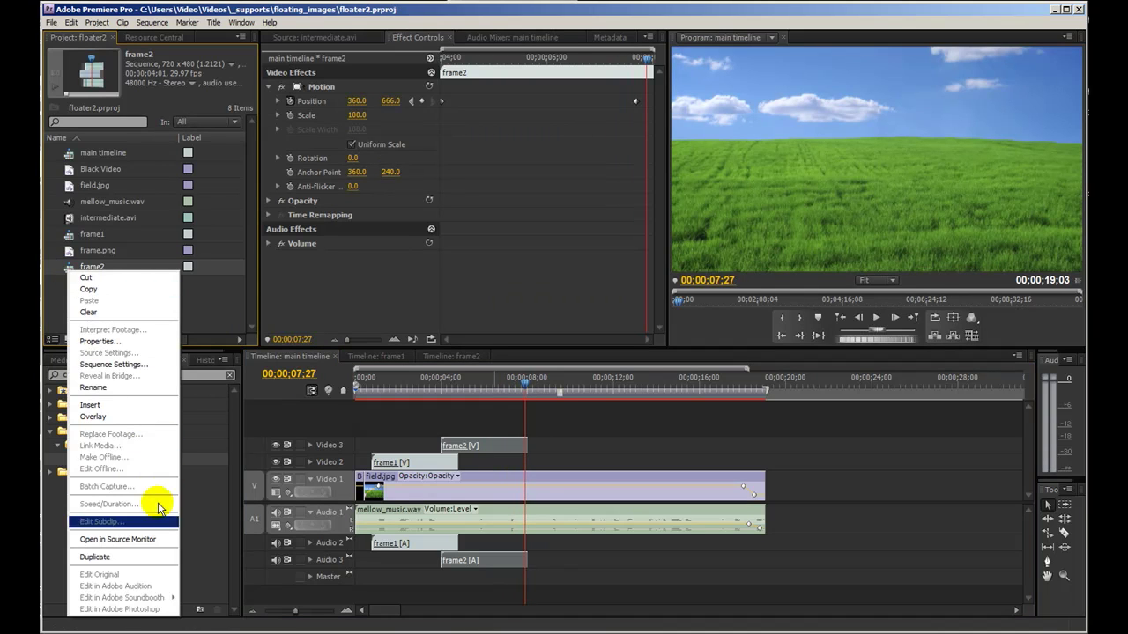
{"action": "left_click", "coordinate": [95, 556]}
{"action": "left_click", "coordinate": [116, 282]}
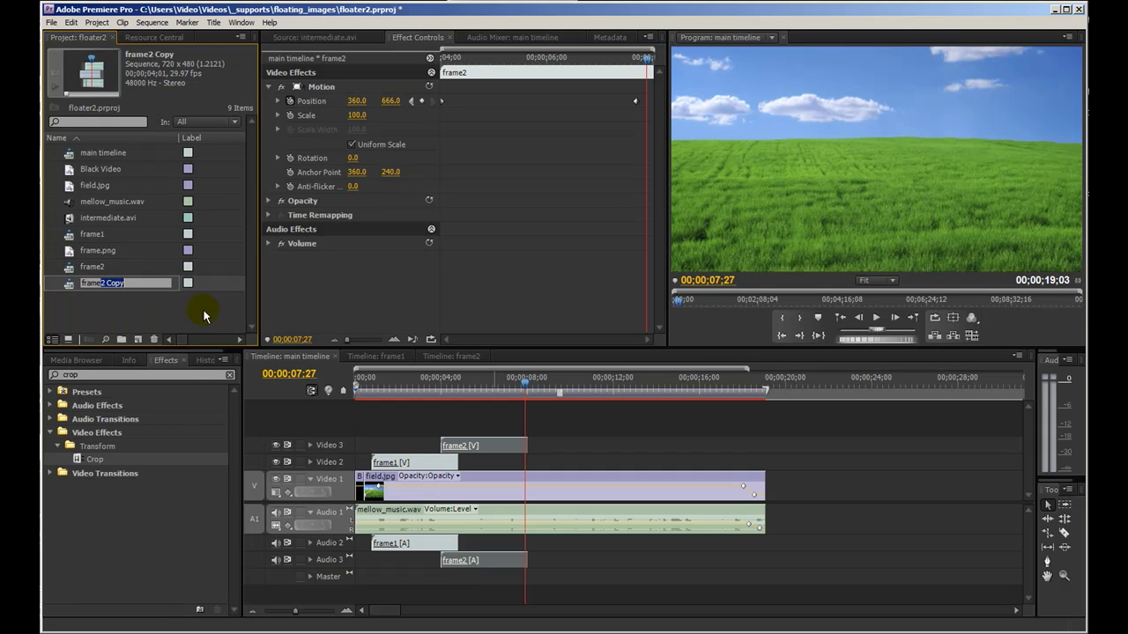
{"action": "type", "text": "frame3"}
{"action": "key", "text": "Return"}
- Open frame3 and cue intermediate.avi in the Source monitor to 00;07;04
{"action": "double_click", "coordinate": [88, 283]}
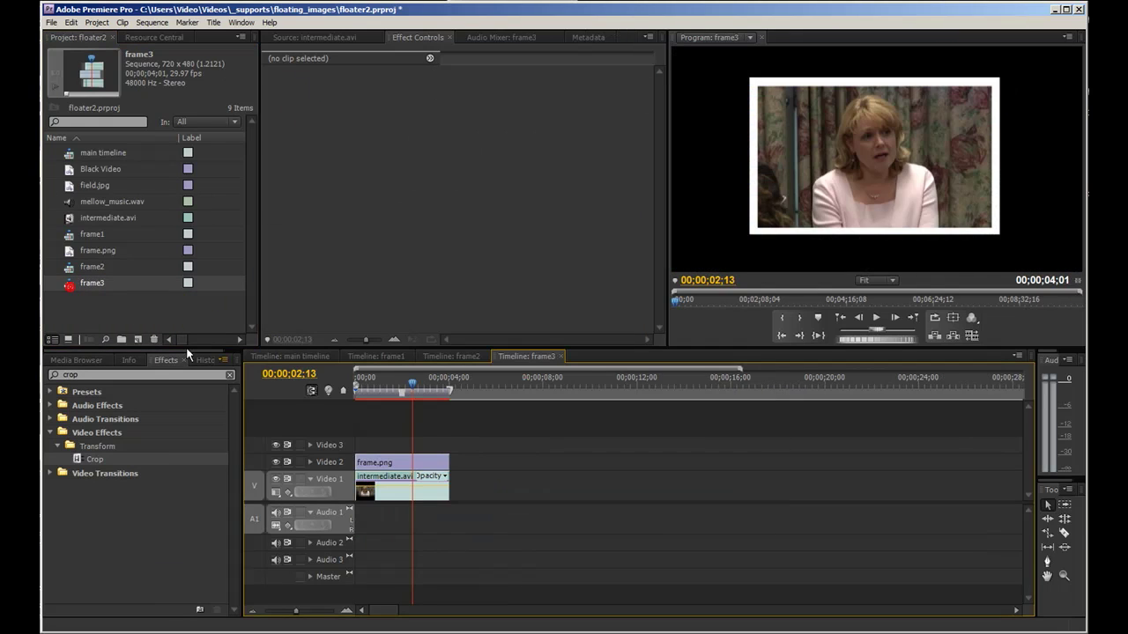
{"action": "left_click", "coordinate": [401, 497]}
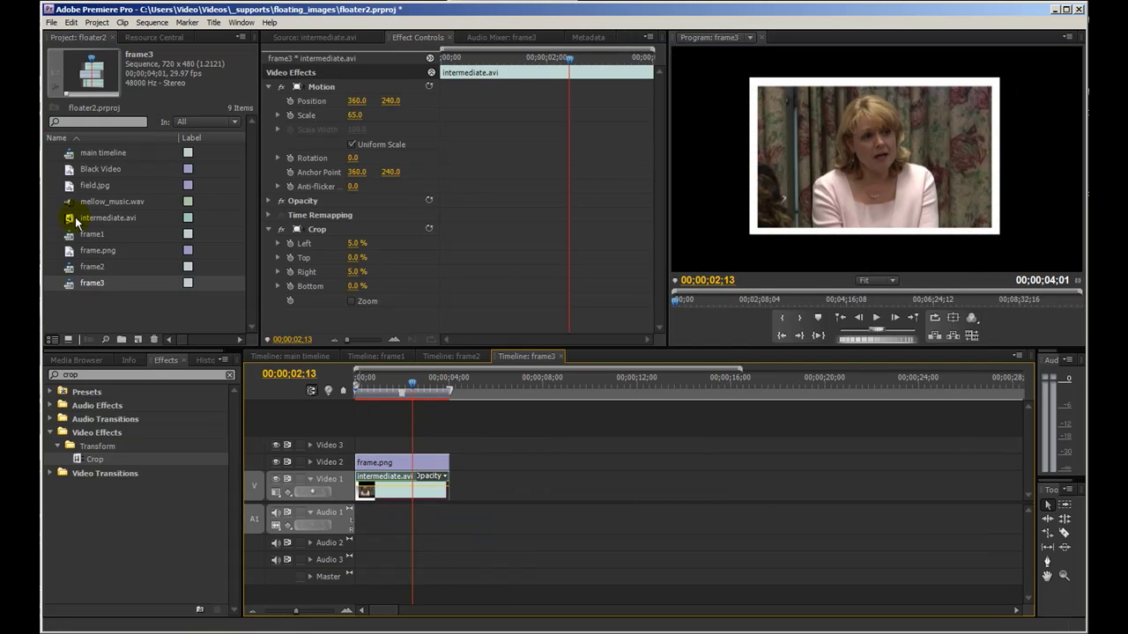
{"action": "double_click", "coordinate": [77, 222]}
{"action": "left_click_drag", "start_coordinate": [310, 302], "coordinate": [337, 314]}
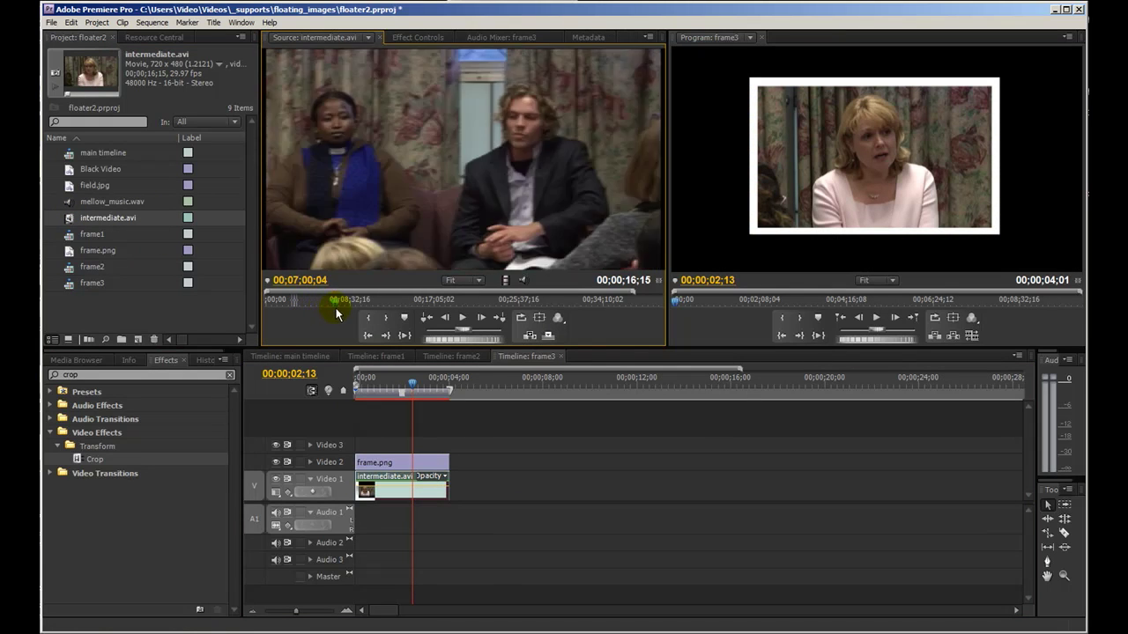
- Mark a new source range ending at 00;07;20;21 and add it after the existing clip on Video 1
{"action": "key", "text": "g"}
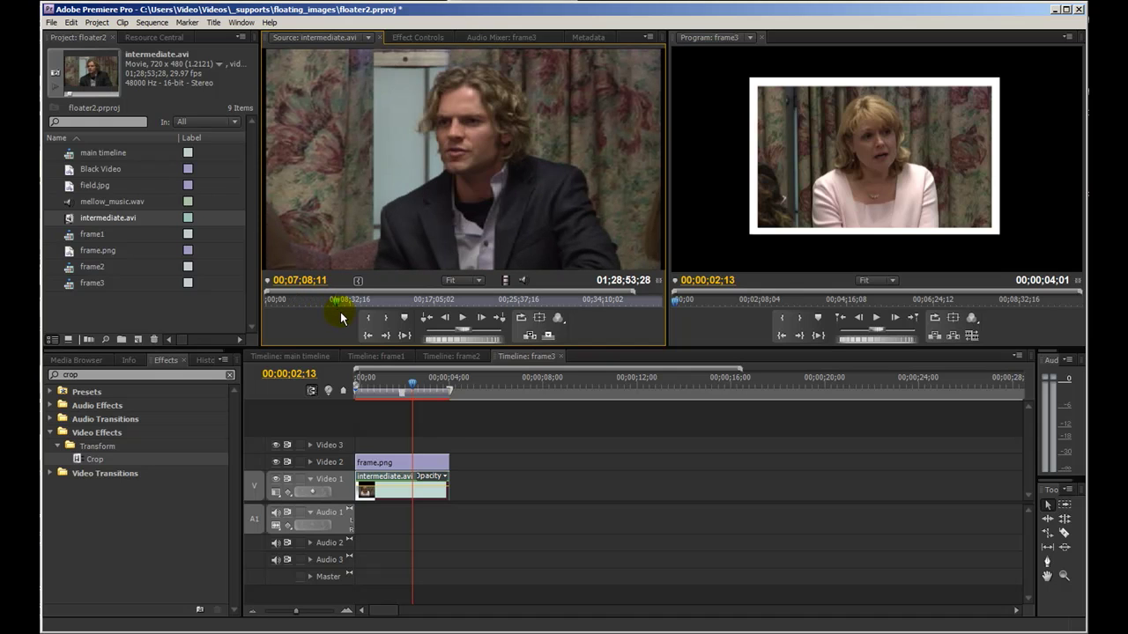
{"action": "left_click_drag", "start_coordinate": [337, 311], "coordinate": [340, 308]}
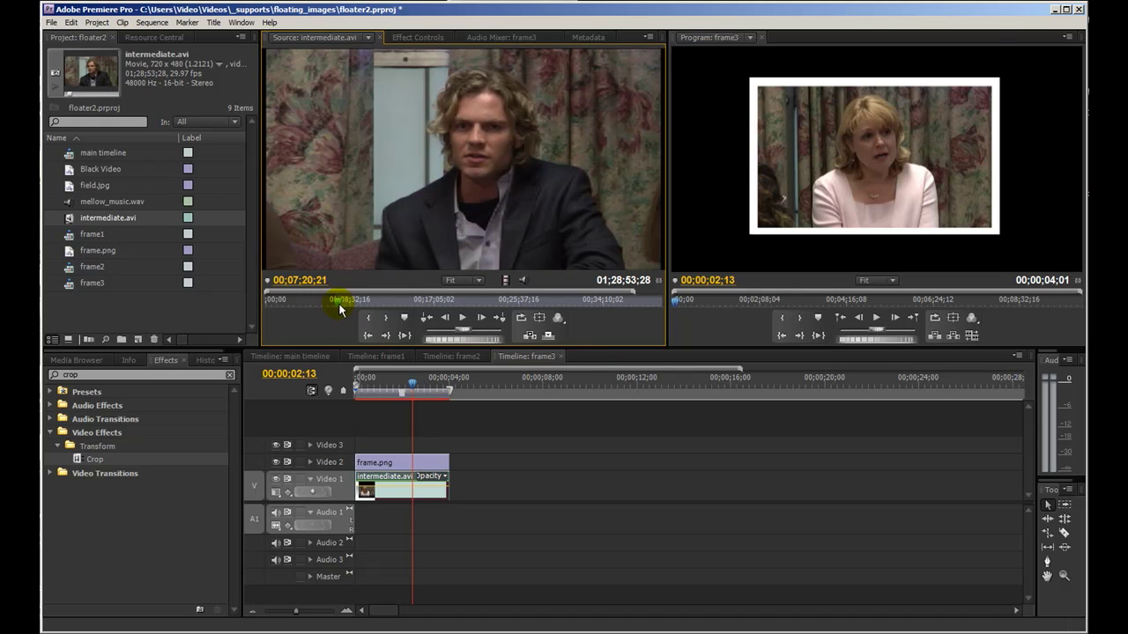
{"action": "key", "text": "o"}
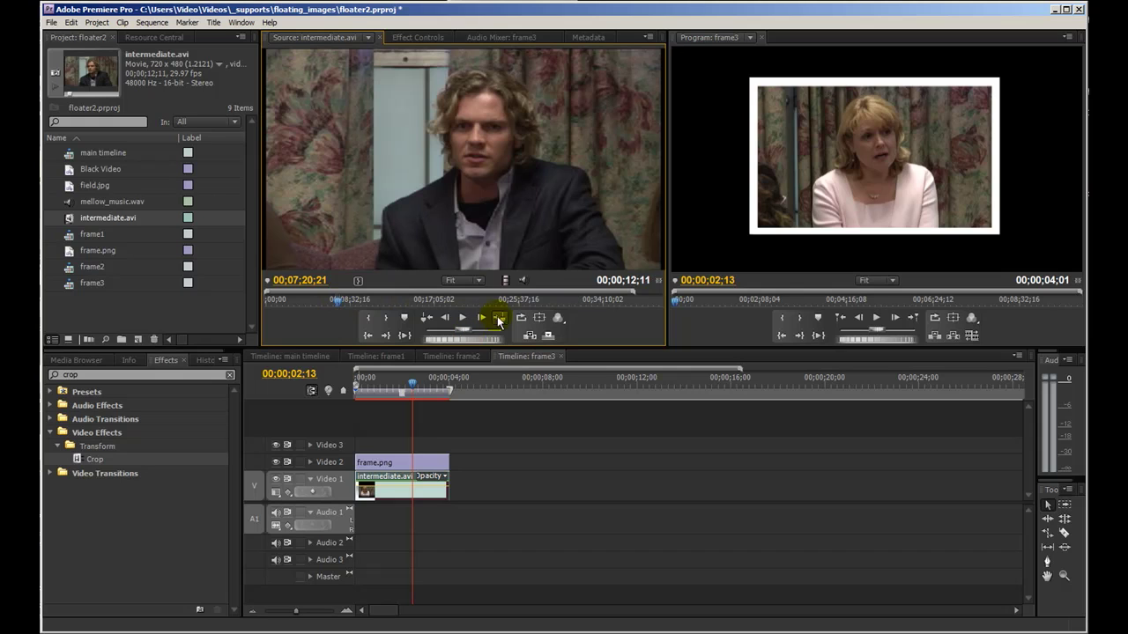
{"action": "left_click_drag", "start_coordinate": [508, 280], "coordinate": [454, 489]}
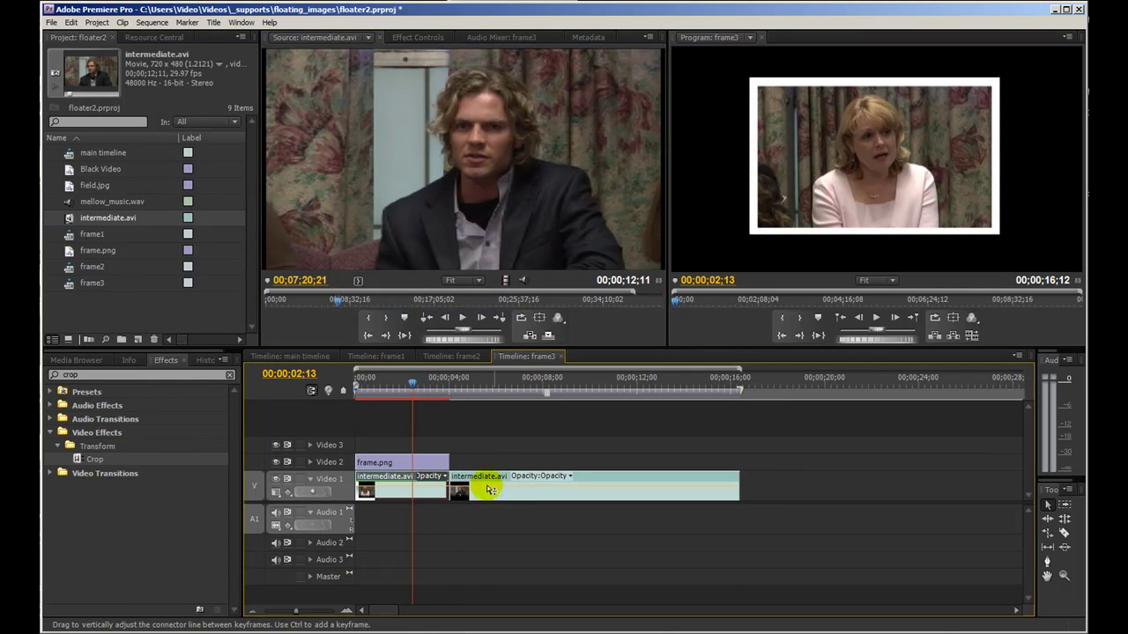
- Copy the first clip's Crop effect onto the new speaker's clip
{"action": "left_click", "coordinate": [403, 38]}
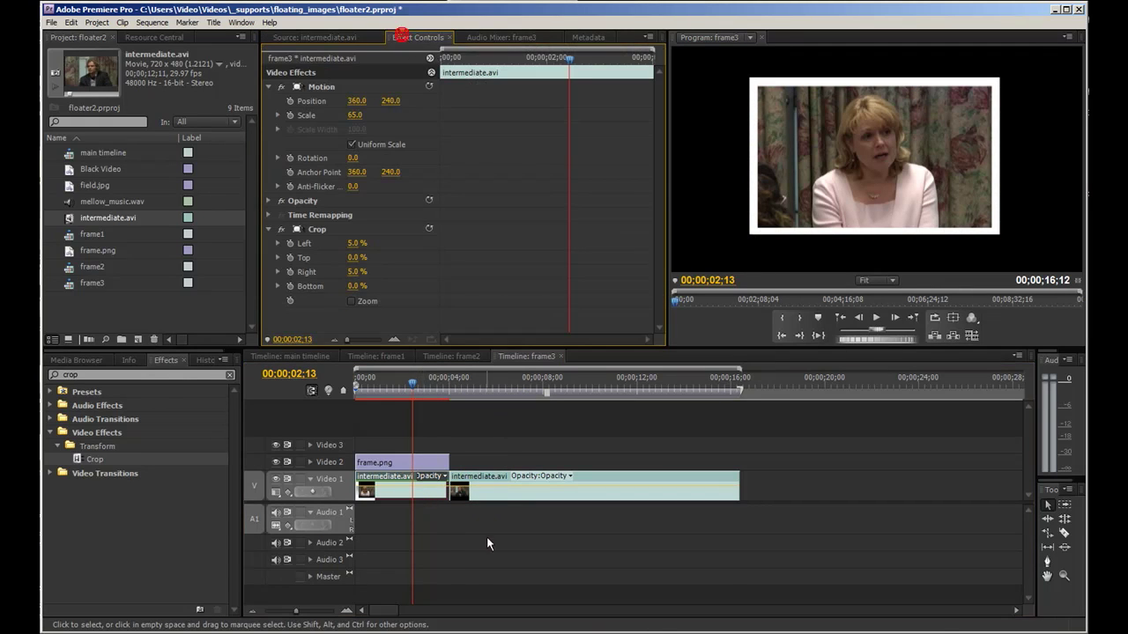
{"action": "left_click", "coordinate": [321, 86]}
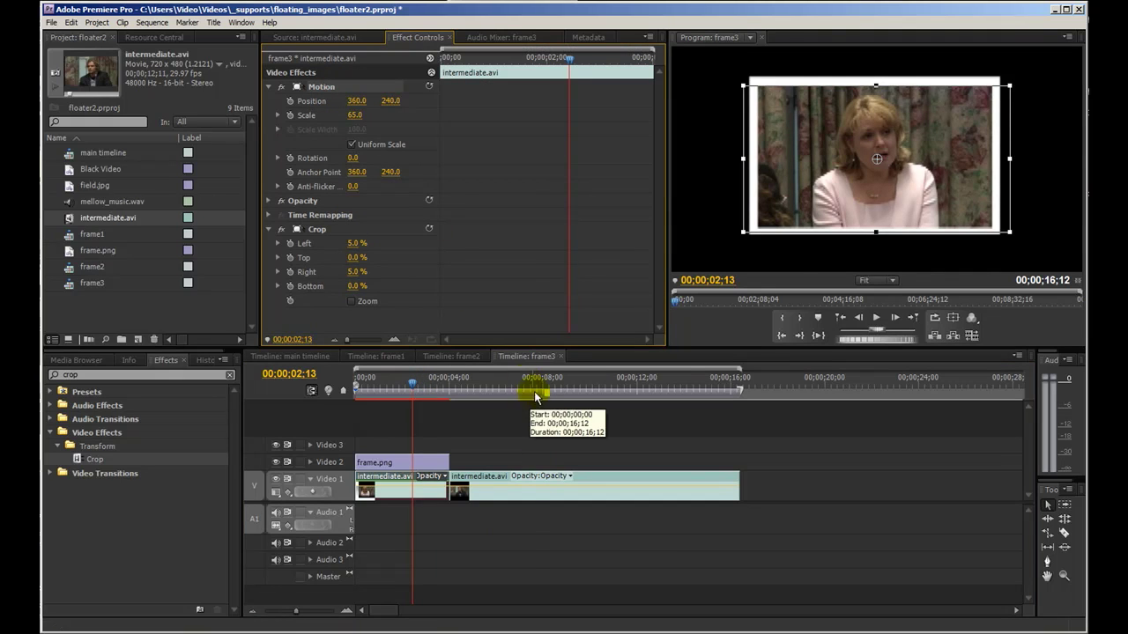
{"action": "left_click", "coordinate": [525, 380]}
{"action": "left_click", "coordinate": [537, 495]}
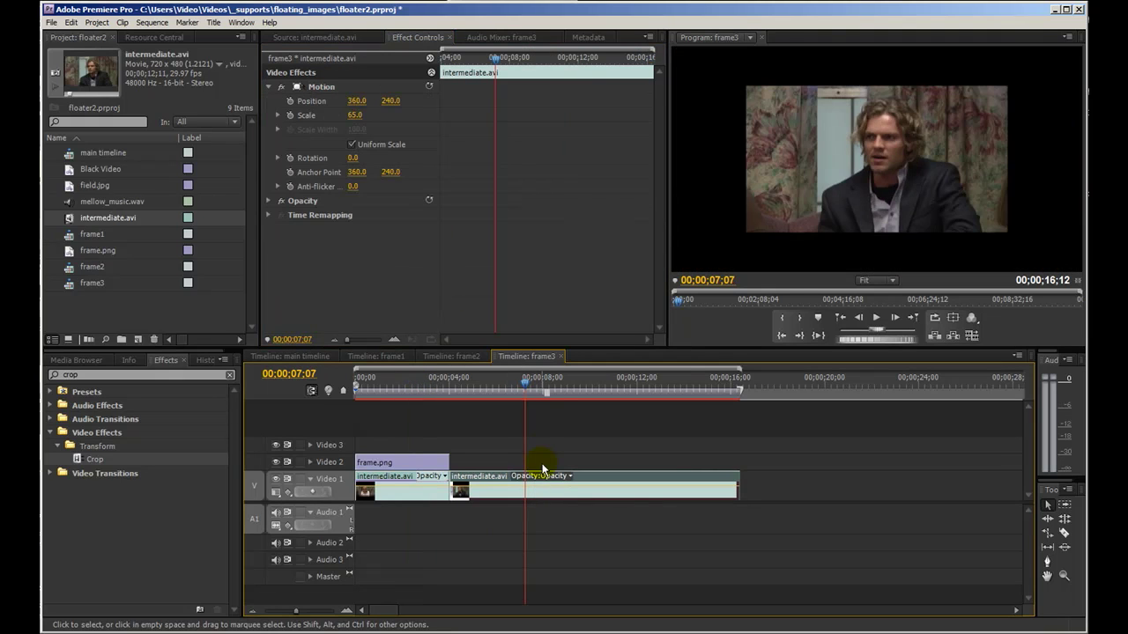
{"action": "left_click", "coordinate": [378, 380]}
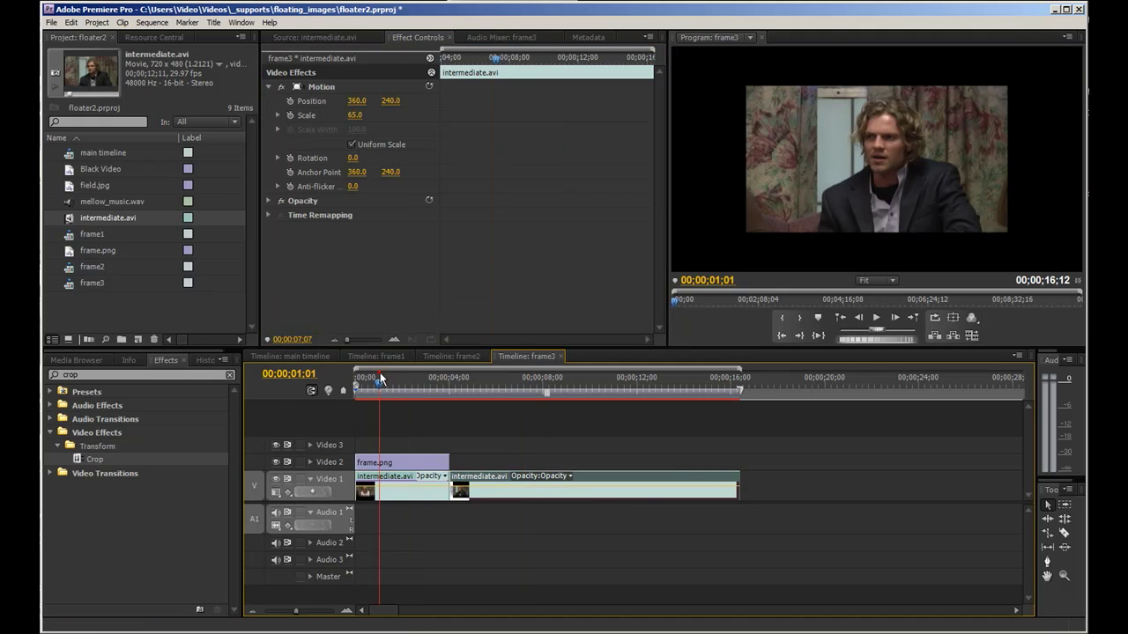
{"action": "left_click", "coordinate": [426, 490]}
{"action": "left_click", "coordinate": [318, 232]}
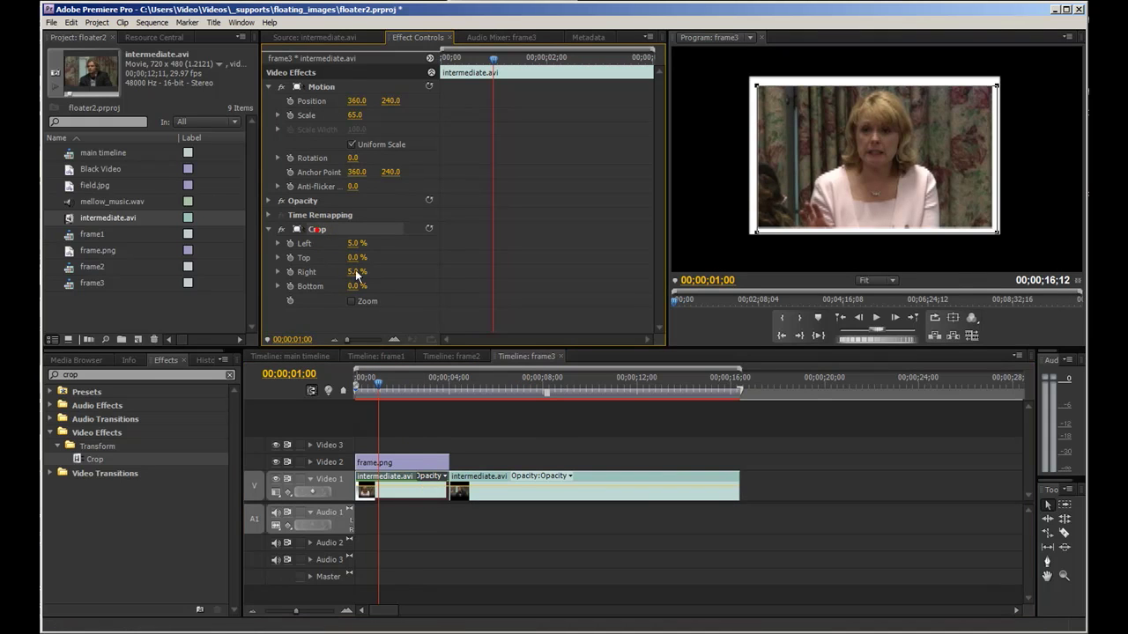
{"action": "left_click", "coordinate": [525, 381]}
{"action": "left_click", "coordinate": [583, 499]}
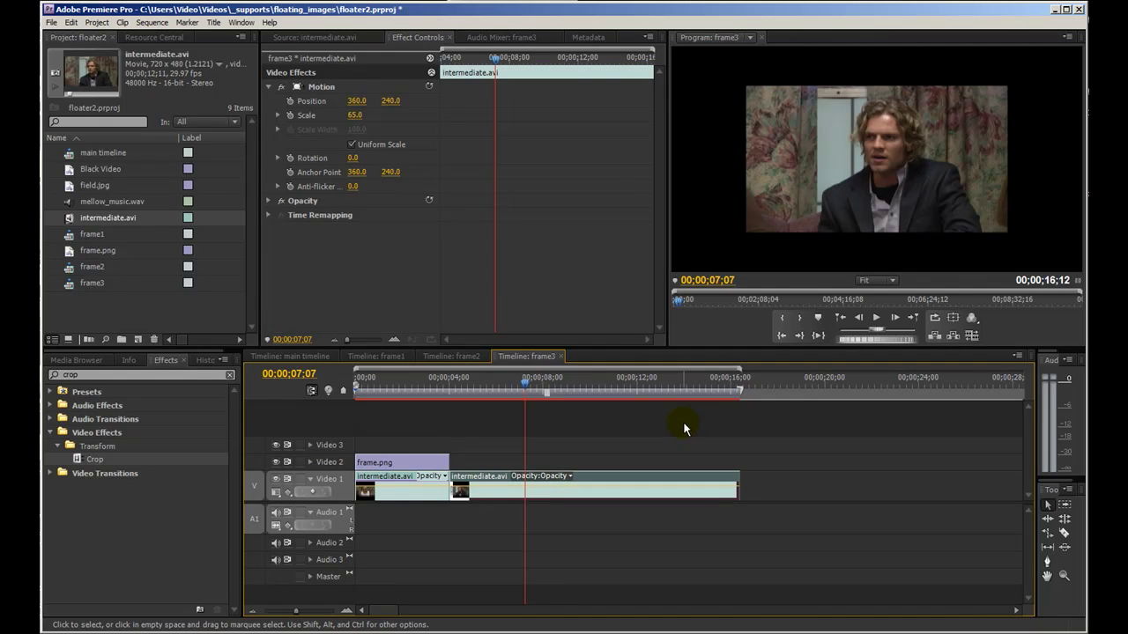
{"action": "key", "text": "ctrl+v"}
- Delete the old clip, move the new one to the start, trim it to 00;00;04;01, and save
{"action": "left_click", "coordinate": [398, 504]}
{"action": "key", "text": "Delete"}
{"action": "left_click_drag", "start_coordinate": [484, 498], "coordinate": [391, 491]}
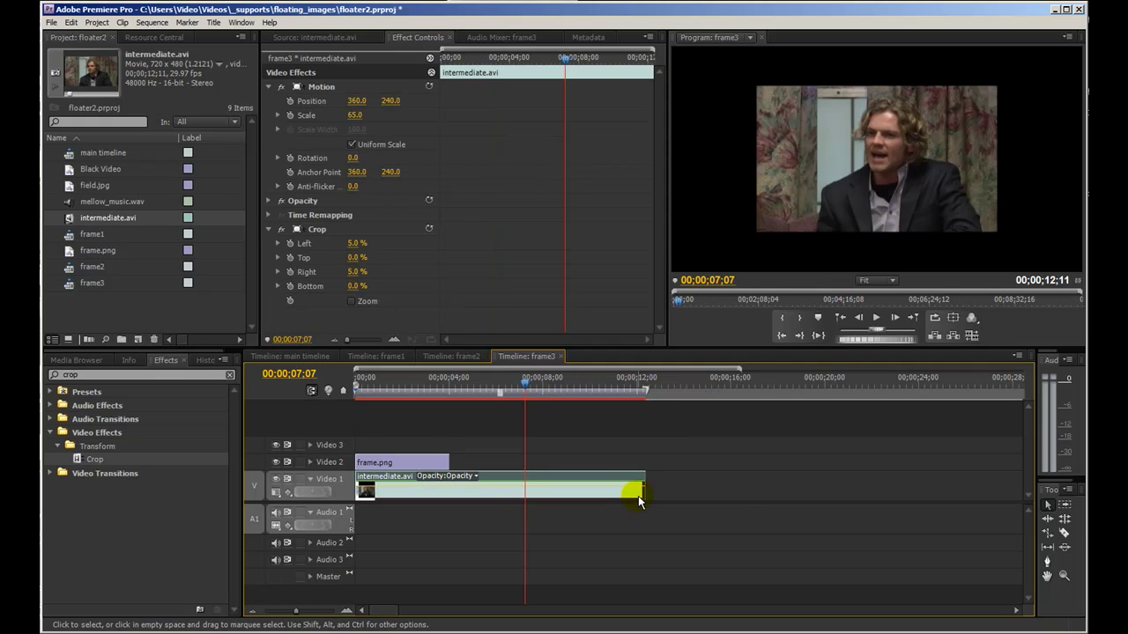
{"action": "left_click_drag", "start_coordinate": [641, 495], "coordinate": [448, 494]}
{"action": "left_click", "coordinate": [408, 390]}
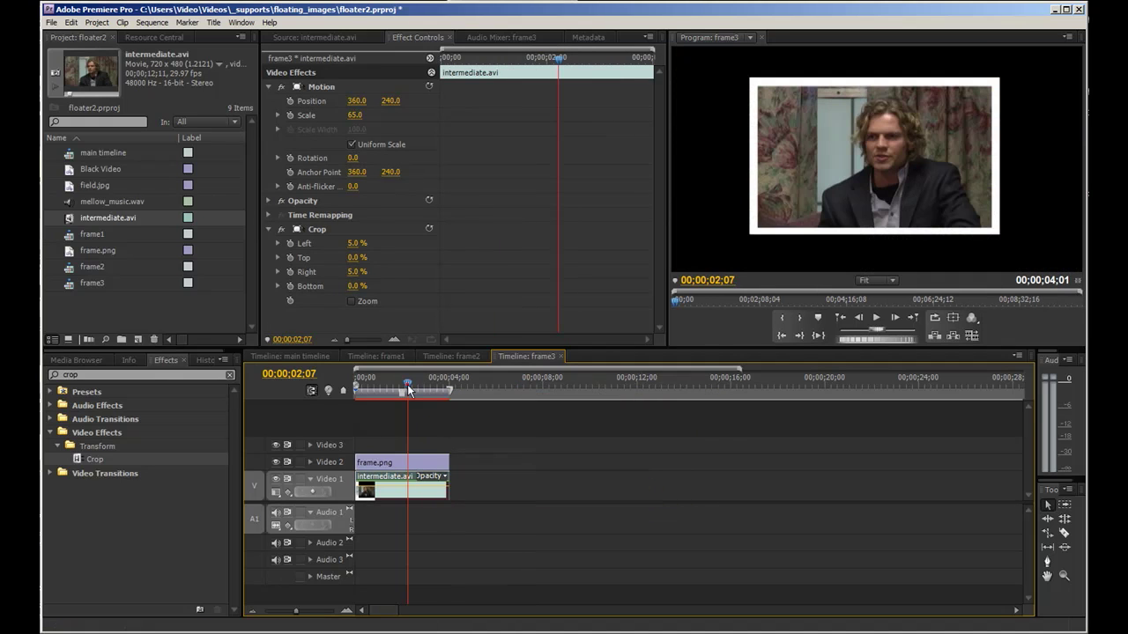
{"action": "key", "text": "ctrl+s"}
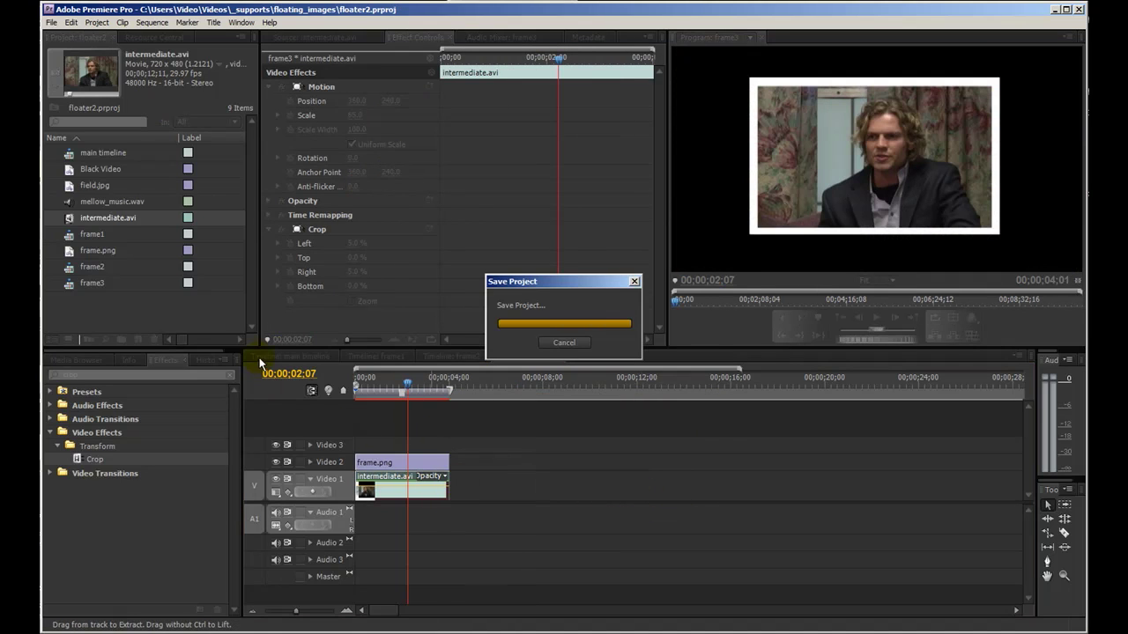
- Place the frame3 sequence on Video 2 of the main timeline at about 8 seconds
{"action": "double_click", "coordinate": [69, 154]}
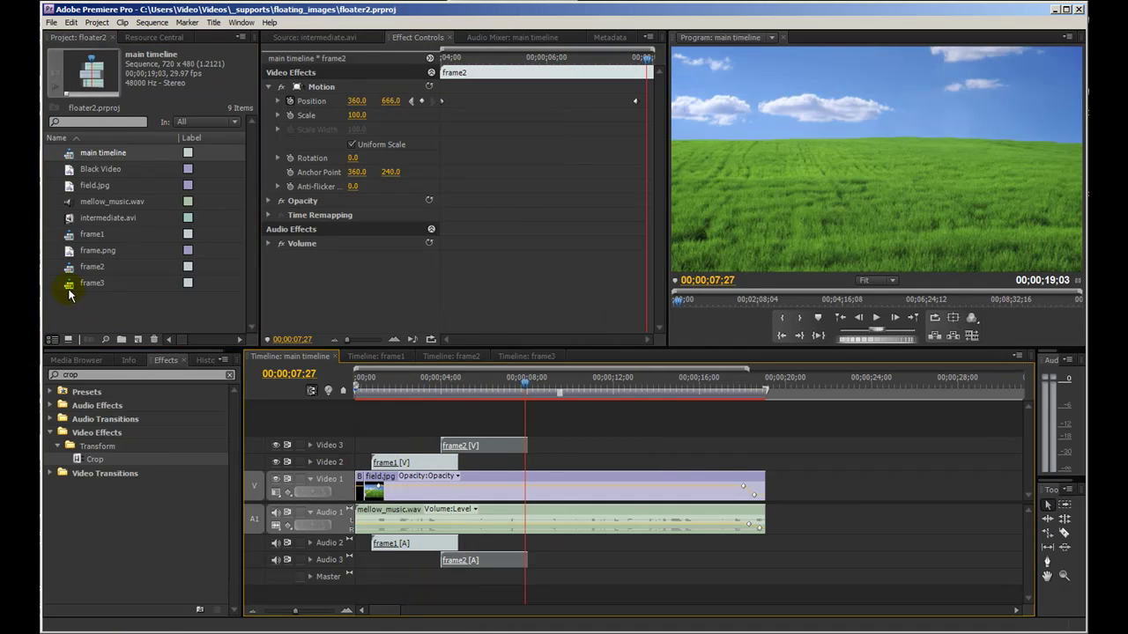
{"action": "left_click", "coordinate": [69, 289]}
{"action": "left_click_drag", "start_coordinate": [70, 289], "coordinate": [511, 469]}
- Check frame1's Motion settings and scrub frame3 sliding left between 08;28 and 10;08
{"action": "left_click", "coordinate": [406, 385]}
{"action": "left_click", "coordinate": [431, 467]}
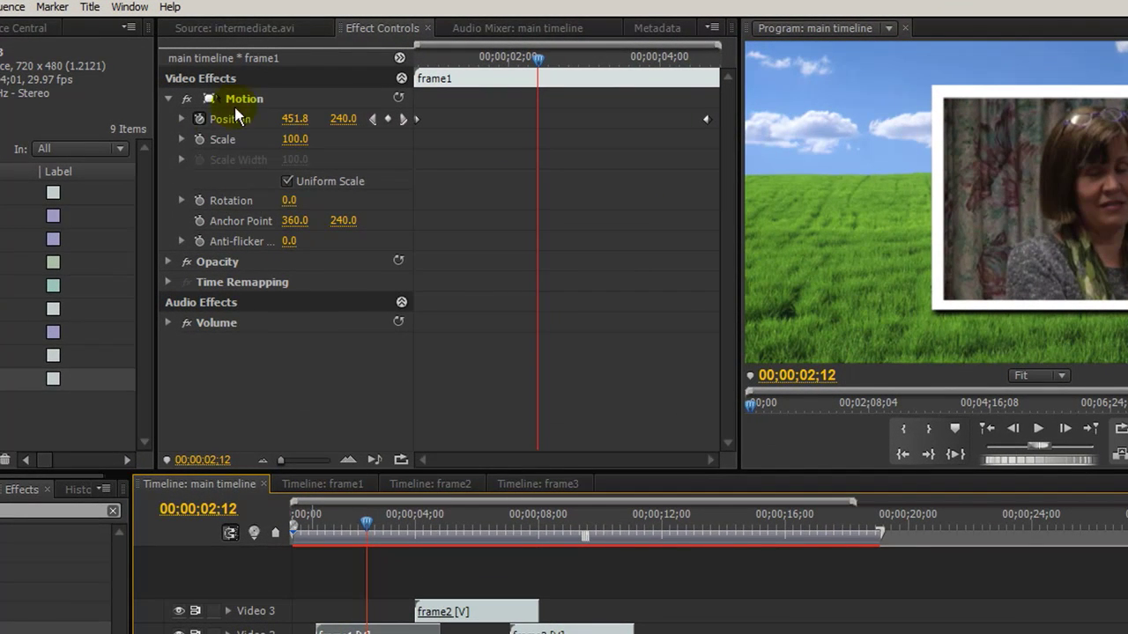
{"action": "left_click", "coordinate": [244, 99]}
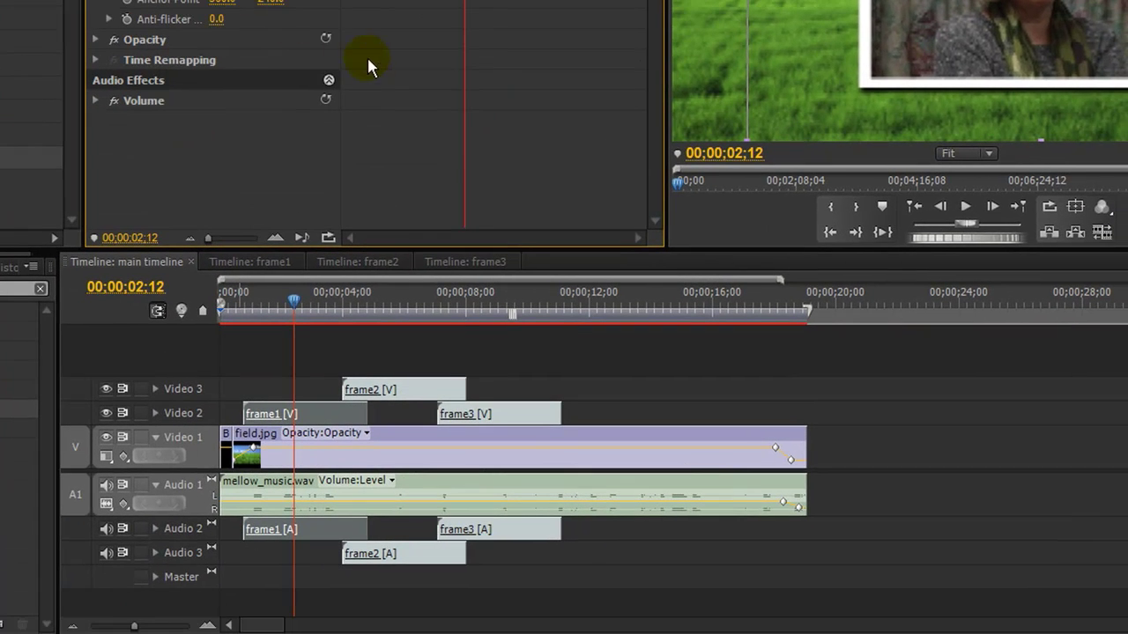
{"action": "left_click", "coordinate": [496, 313]}
{"action": "left_click", "coordinate": [506, 413]}
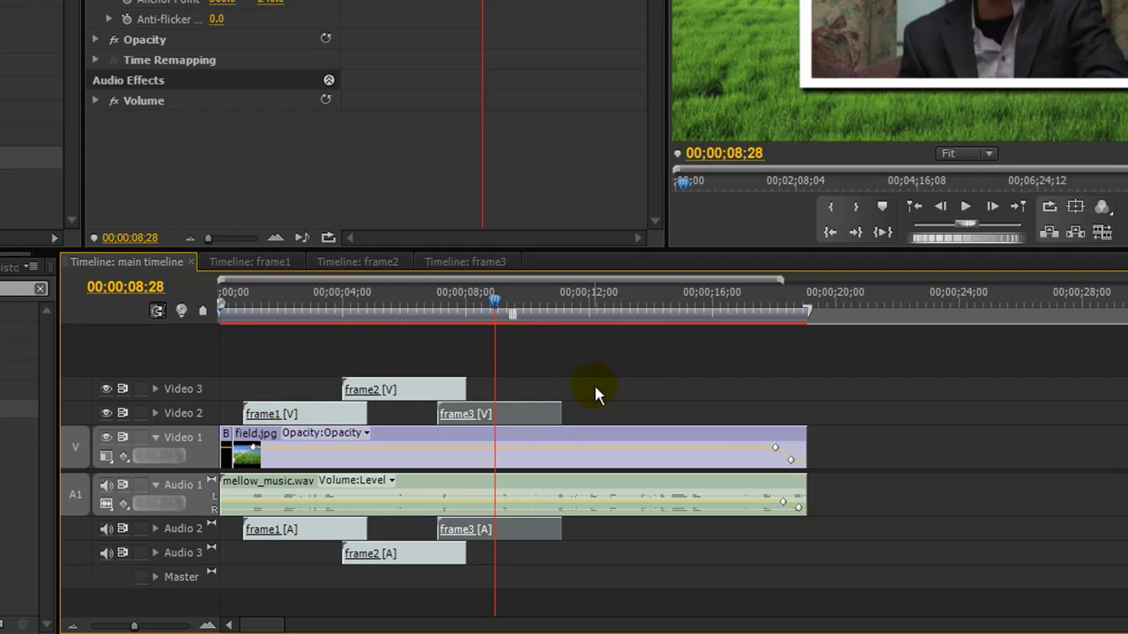
{"action": "left_click_drag", "start_coordinate": [514, 321], "coordinate": [561, 406]}
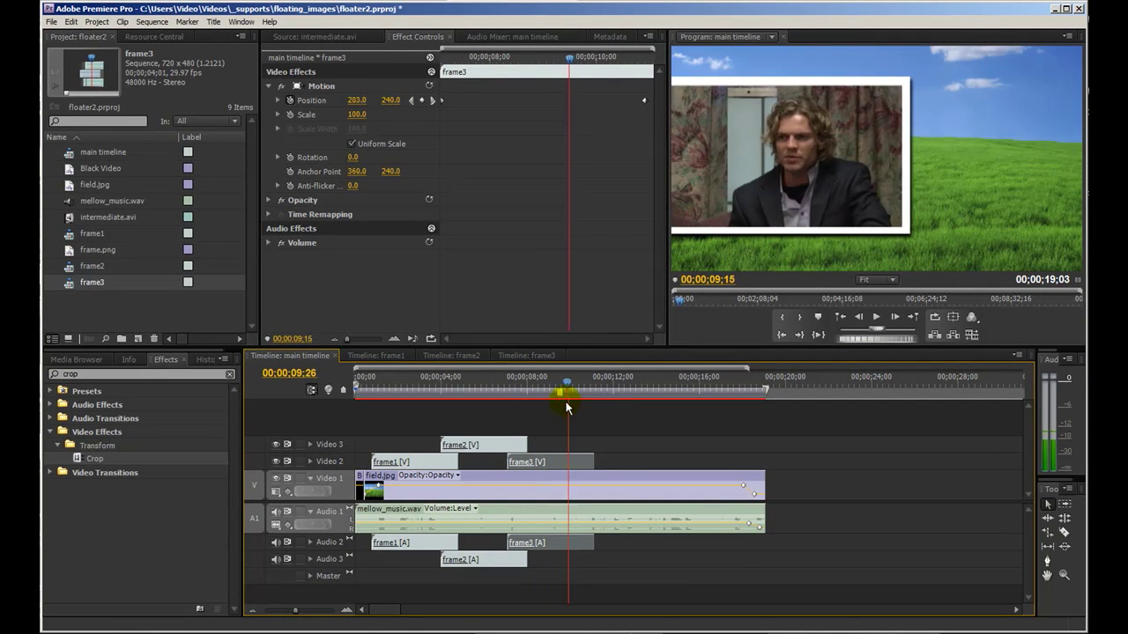
{"action": "left_click_drag", "start_coordinate": [561, 406], "coordinate": [575, 400]}
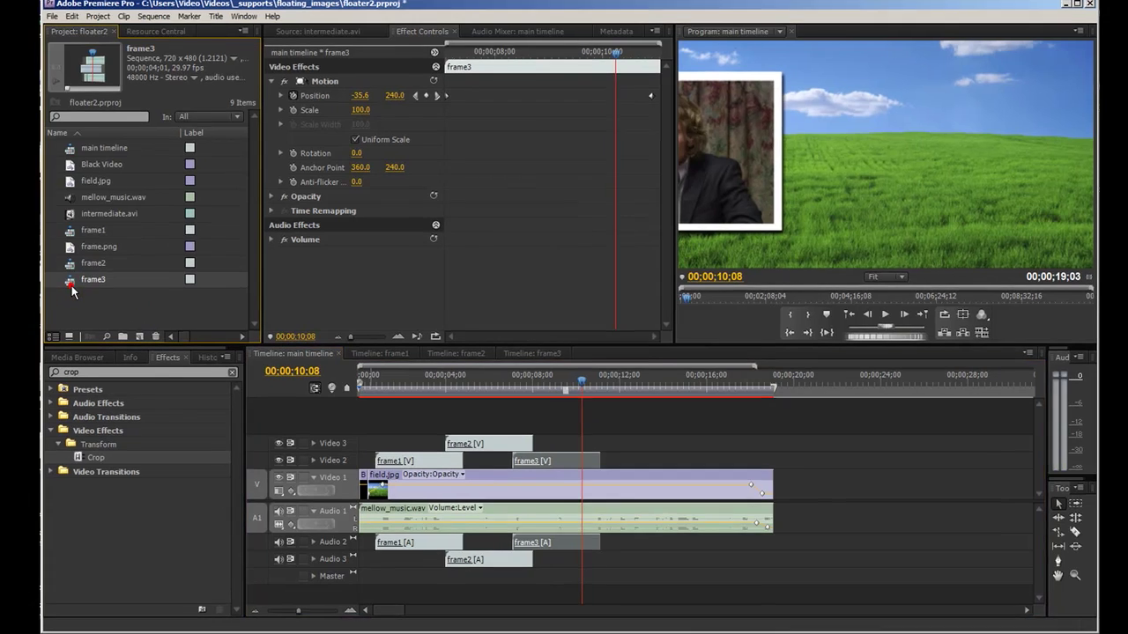
- Duplicate the frame3 sequence as frame4 and open it
{"action": "right_click", "coordinate": [69, 283]}
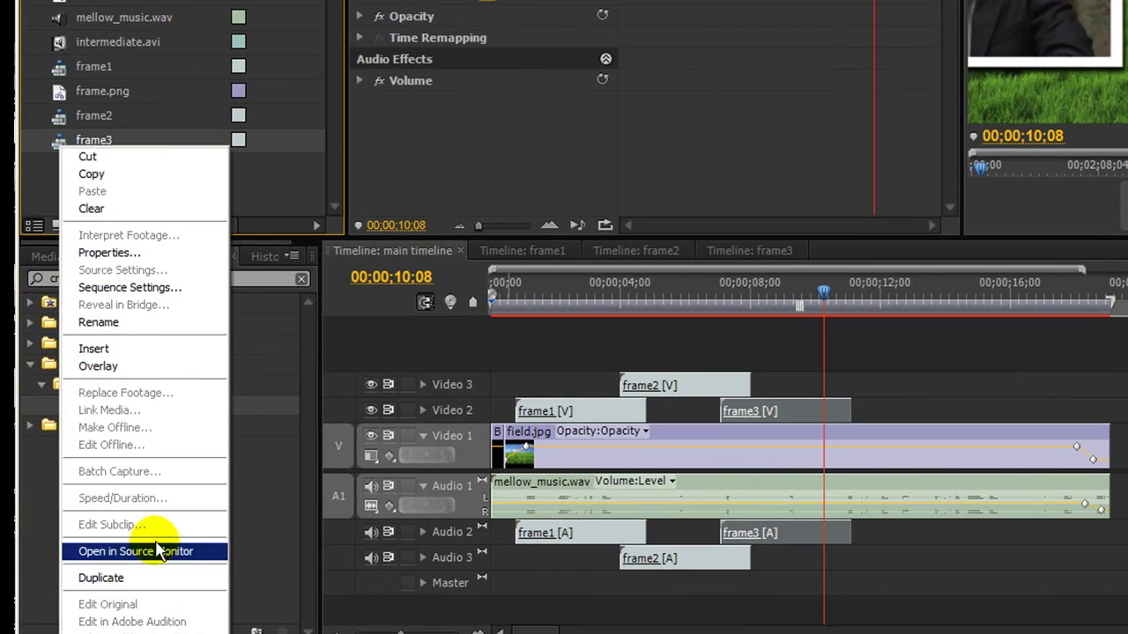
{"action": "left_click", "coordinate": [150, 578]}
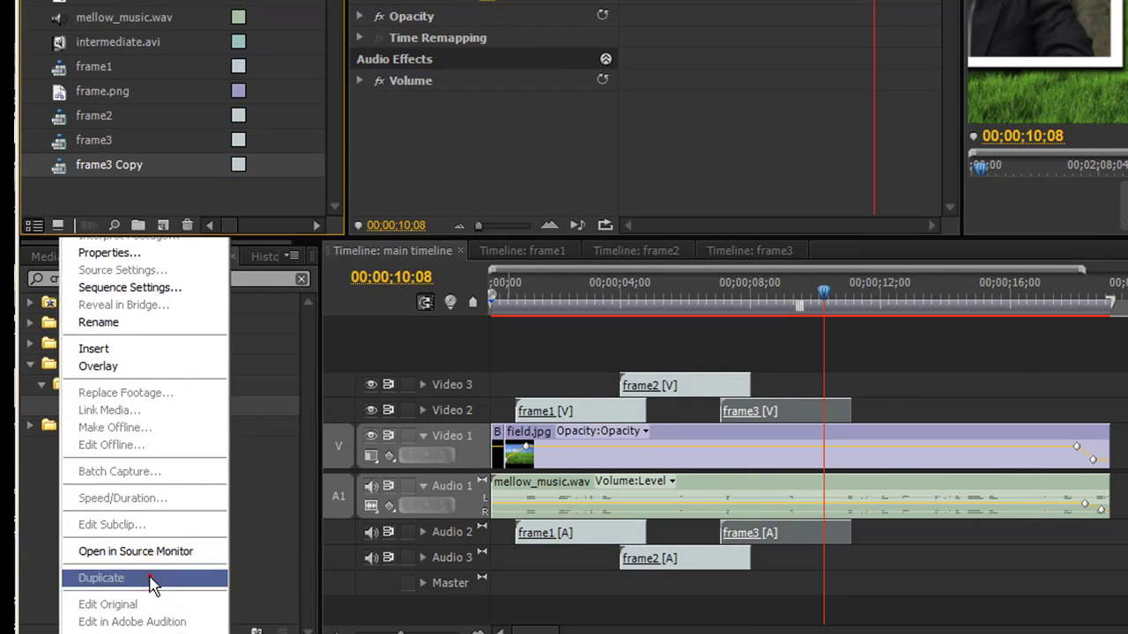
{"action": "left_click", "coordinate": [106, 166]}
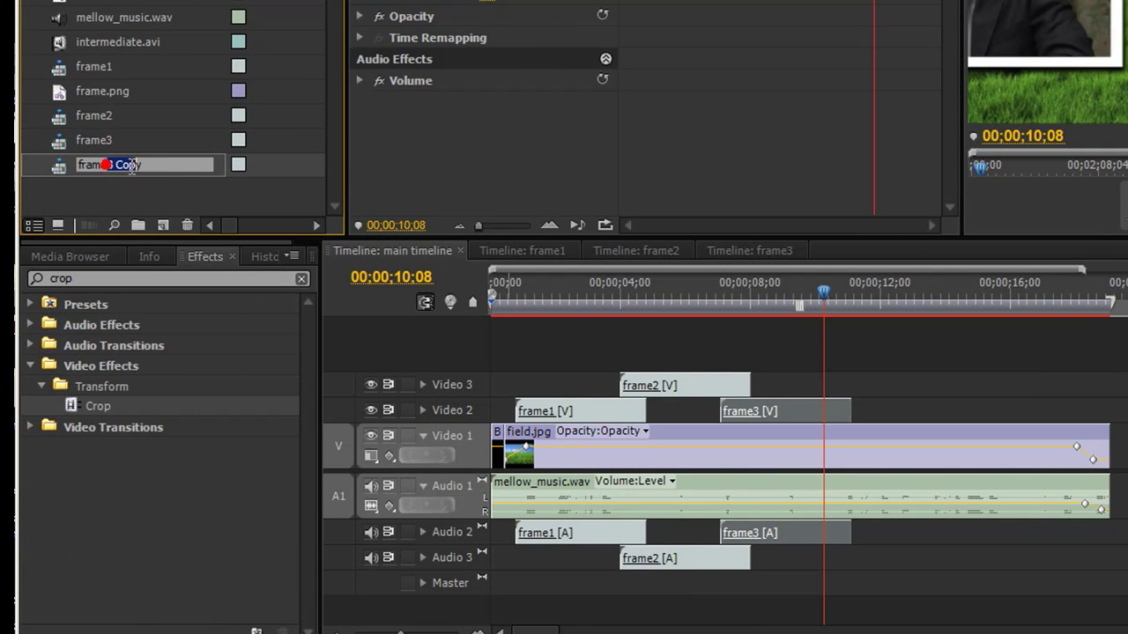
{"action": "type", "text": "frame4"}
{"action": "left_click", "coordinate": [241, 202]}
{"action": "double_click", "coordinate": [57, 169]}
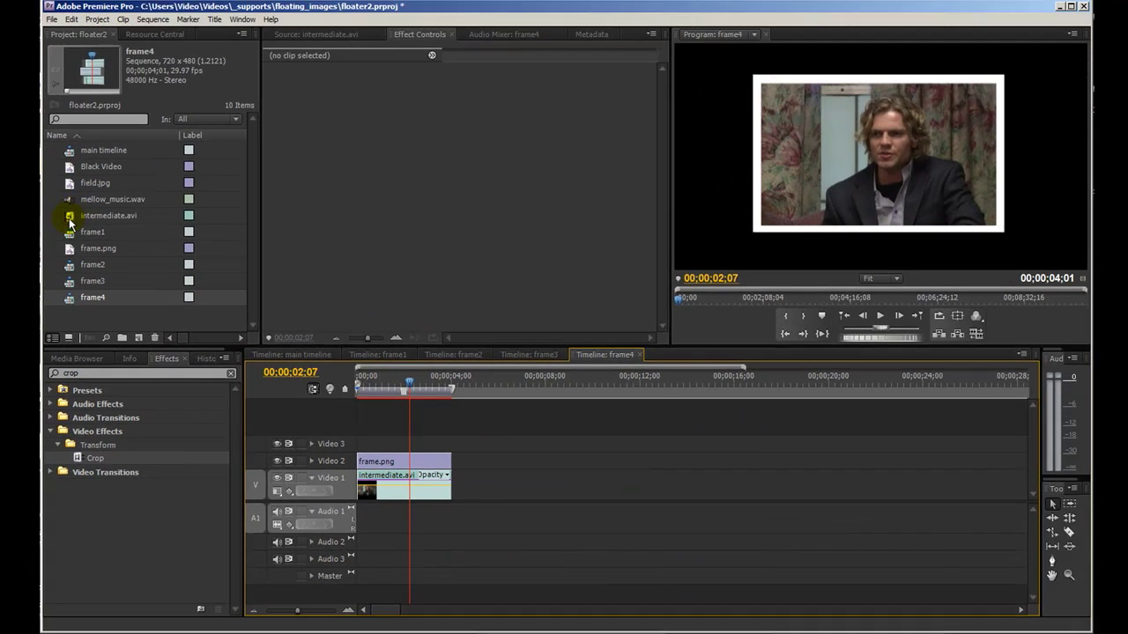
- Mark a 12-second section of another interviewee in intermediate.avi and add it after frame4's existing clip
{"action": "double_click", "coordinate": [64, 97]}
{"action": "mouse_move", "coordinate": [346, 306]}
{"action": "left_mouse_down"}
{"action": "mouse_move", "coordinate": [498, 317]}
{"action": "mouse_move", "coordinate": [486, 317]}
{"action": "left_mouse_up"}
{"action": "left_click", "coordinate": [483, 319]}
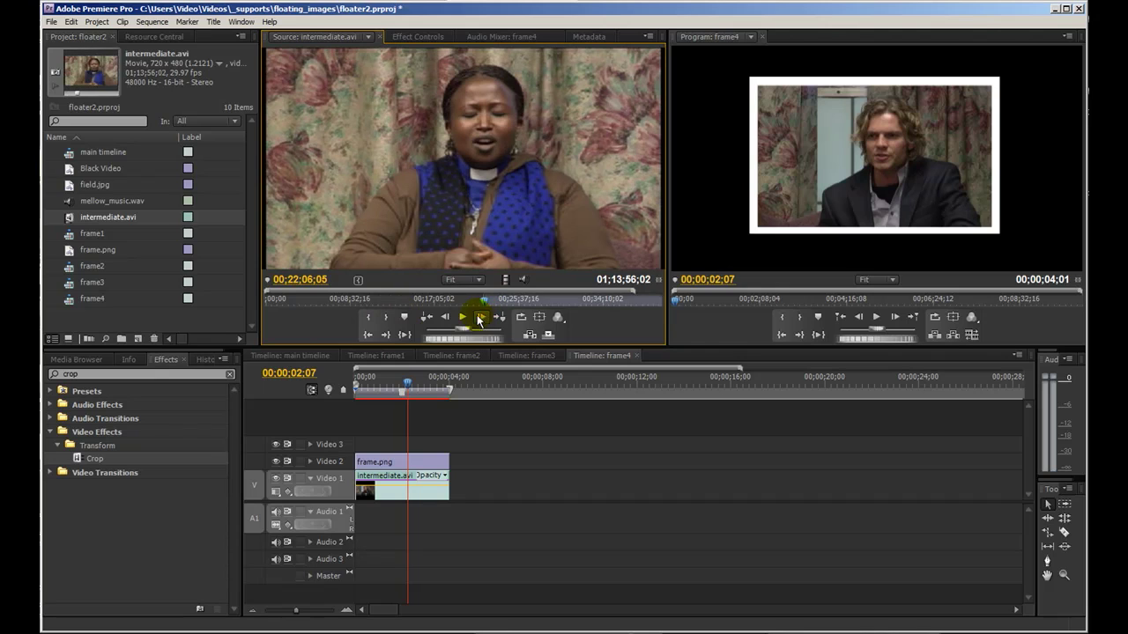
{"action": "left_click", "coordinate": [485, 306]}
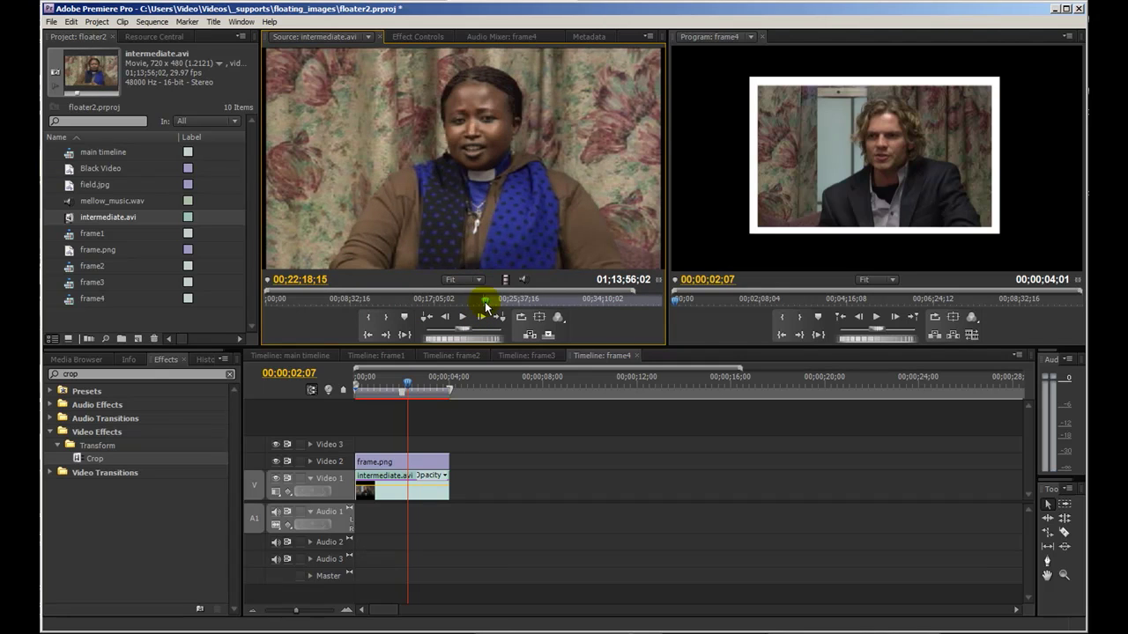
{"action": "left_click", "coordinate": [485, 310]}
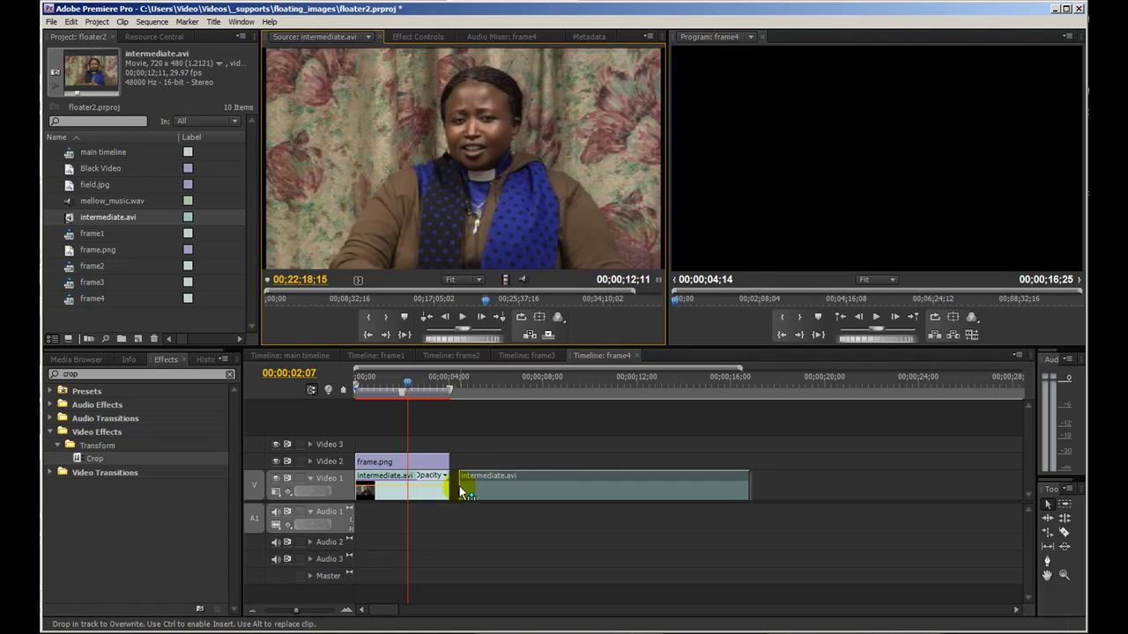
{"action": "left_click_drag", "start_coordinate": [514, 390], "coordinate": [461, 484]}
- Copy the original clip's Crop effect onto the new interview clip for a 5% side crop
{"action": "left_click", "coordinate": [414, 36]}
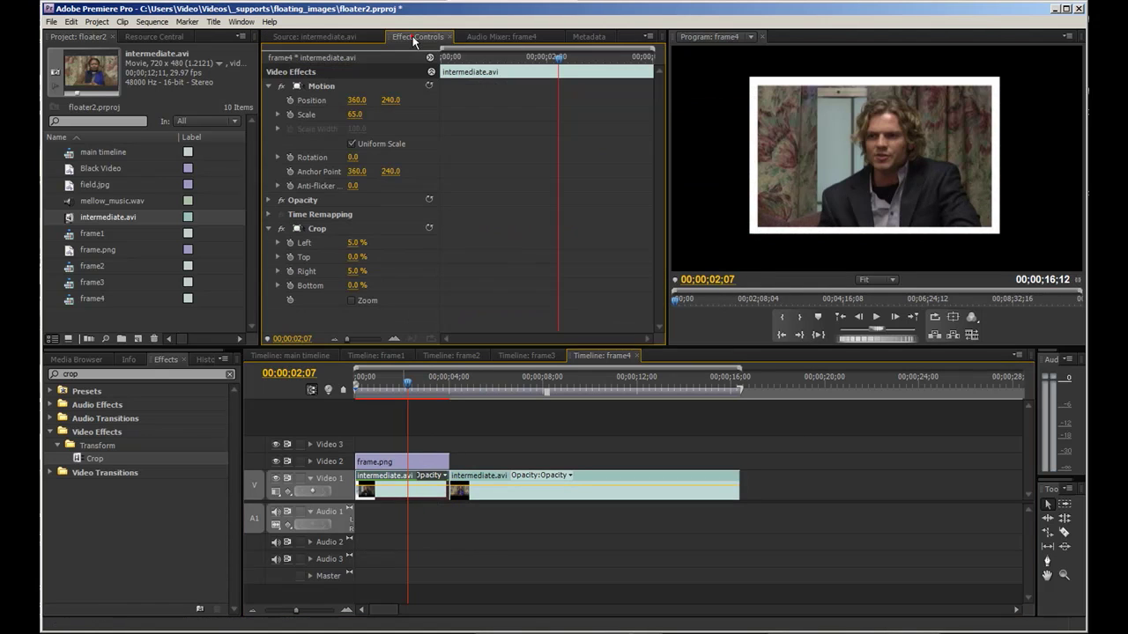
{"action": "left_click", "coordinate": [321, 85]}
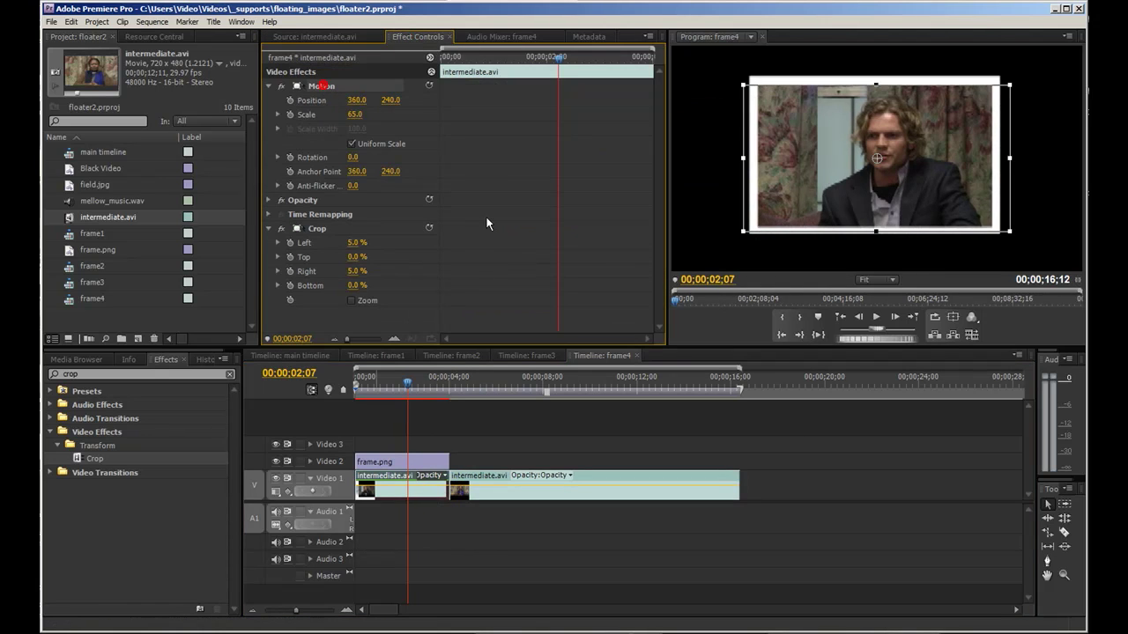
{"action": "left_click", "coordinate": [567, 487]}
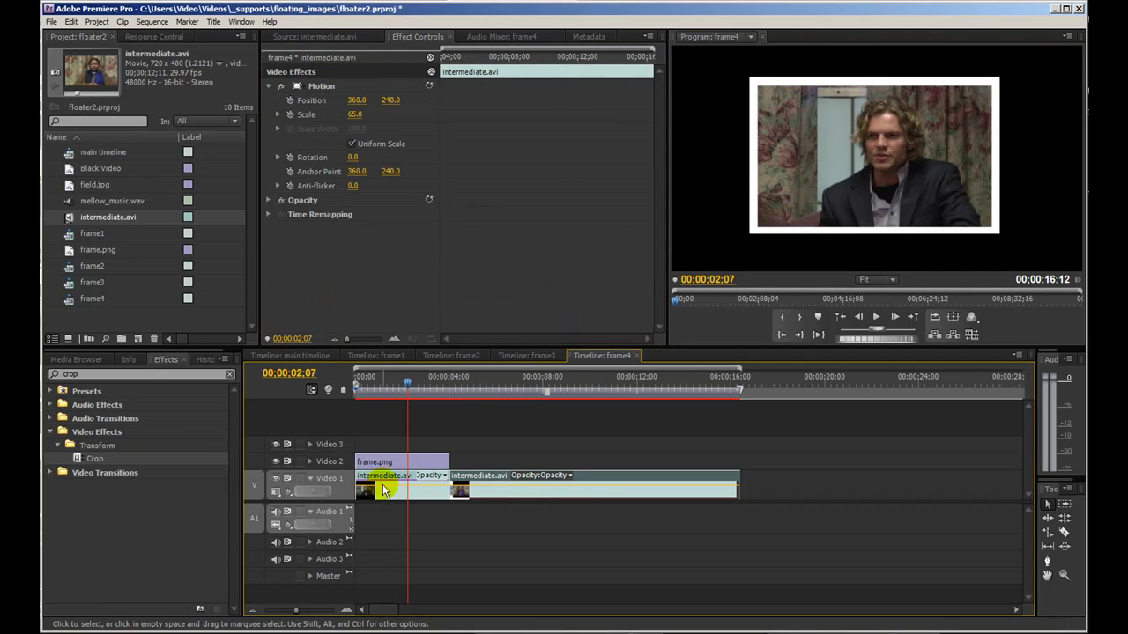
{"action": "left_click", "coordinate": [384, 494]}
{"action": "left_click", "coordinate": [315, 230]}
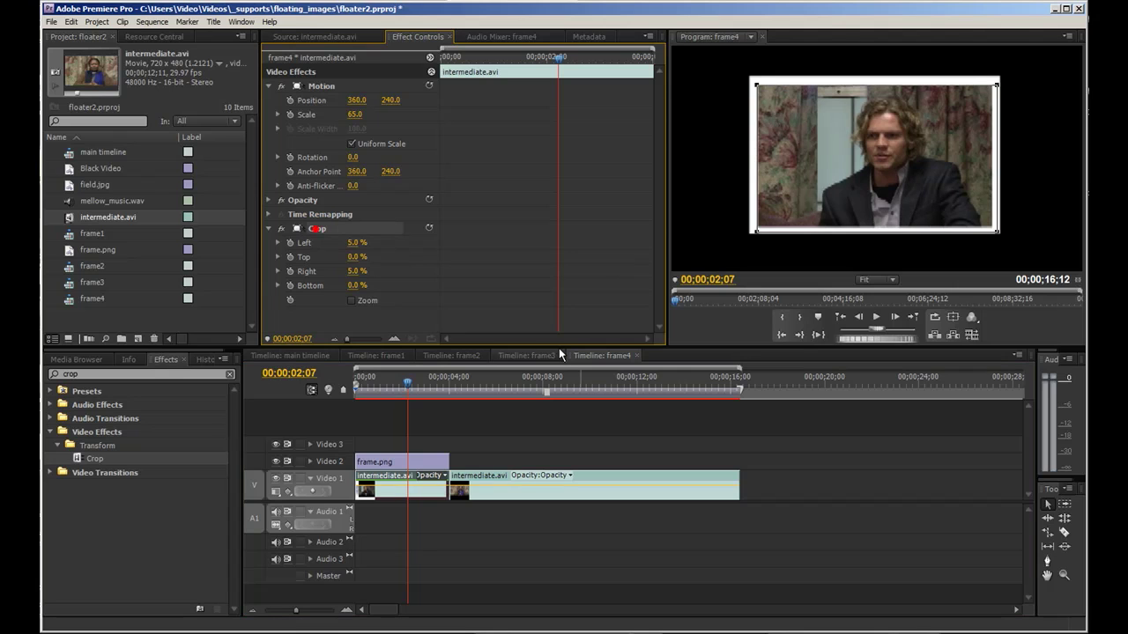
{"action": "left_click", "coordinate": [637, 507]}
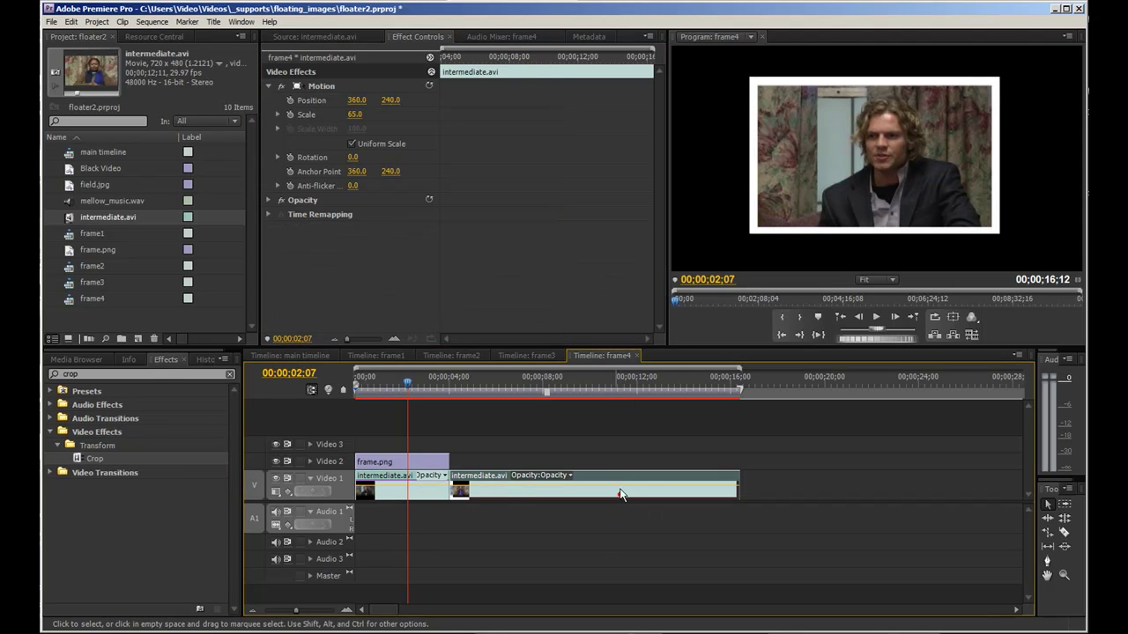
{"action": "left_click", "coordinate": [604, 383]}
{"action": "left_click", "coordinate": [497, 522]}
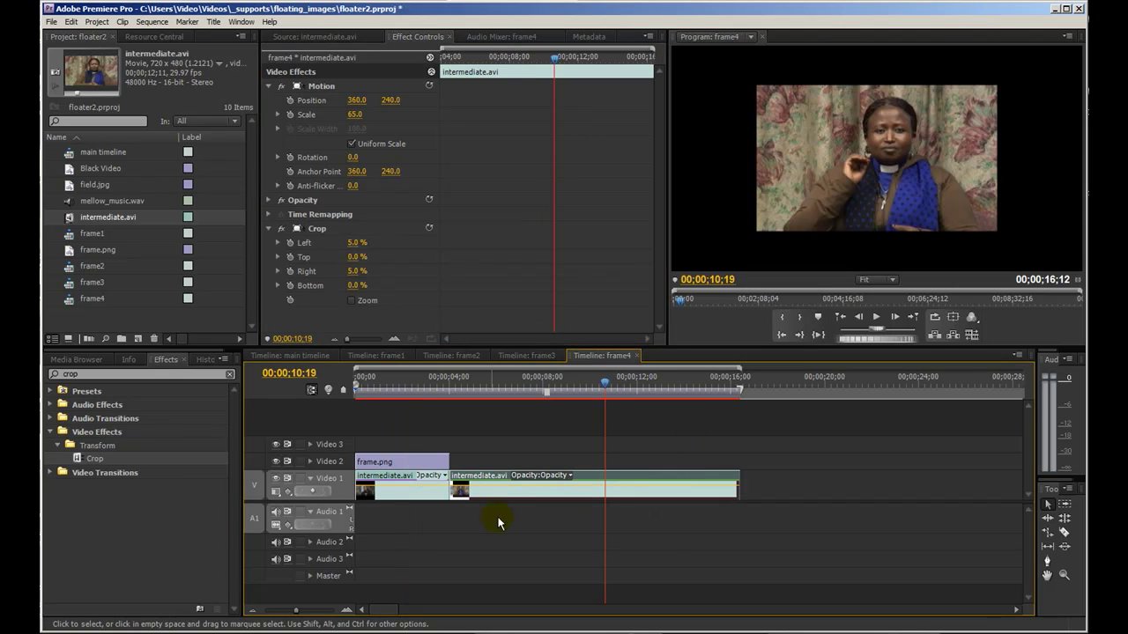
- Move the new interview to 00;00 over the old clip, trim it to 04;01, and open the main timeline
{"action": "left_click", "coordinate": [415, 493]}
{"action": "left_click_drag", "start_coordinate": [525, 476], "coordinate": [431, 490]}
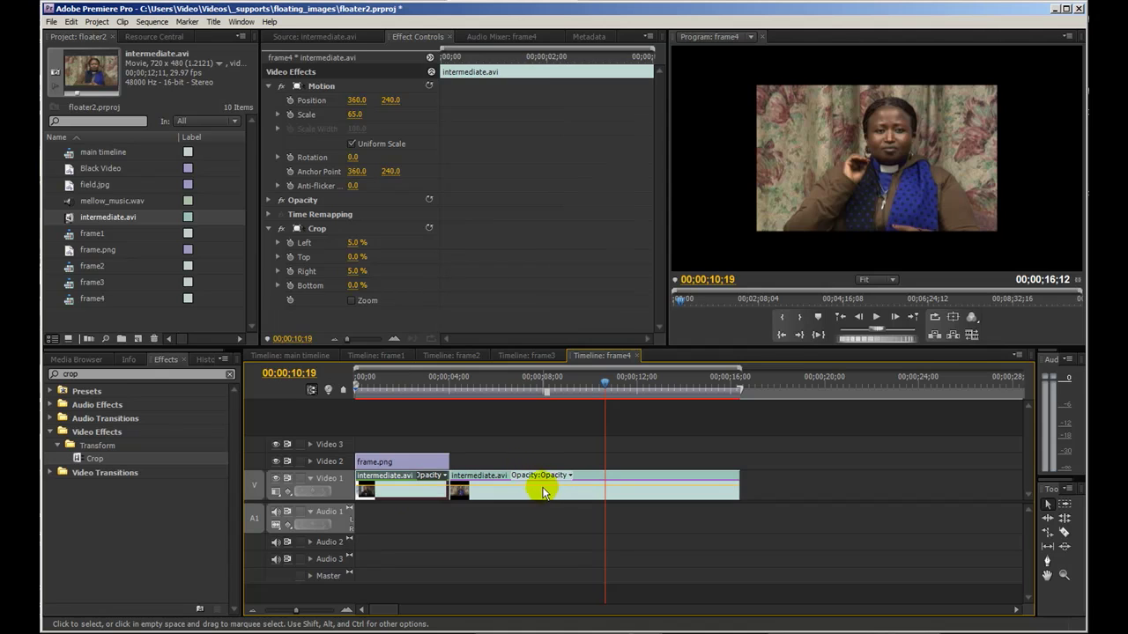
{"action": "left_click_drag", "start_coordinate": [643, 489], "coordinate": [447, 490]}
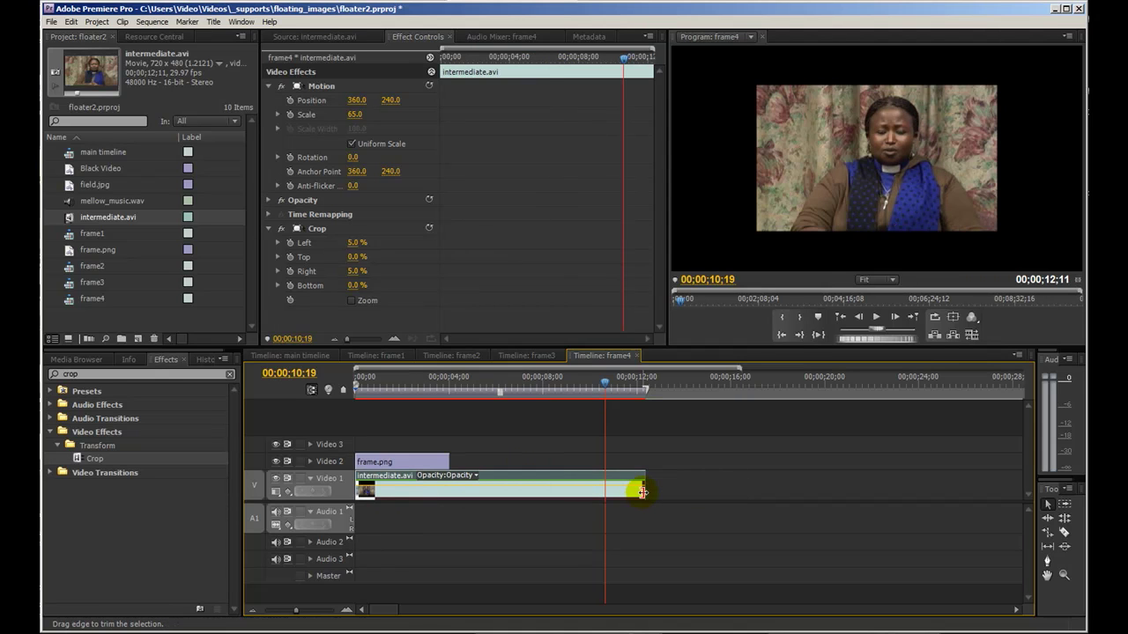
{"action": "double_click", "coordinate": [418, 395]}
{"action": "left_click", "coordinate": [411, 381]}
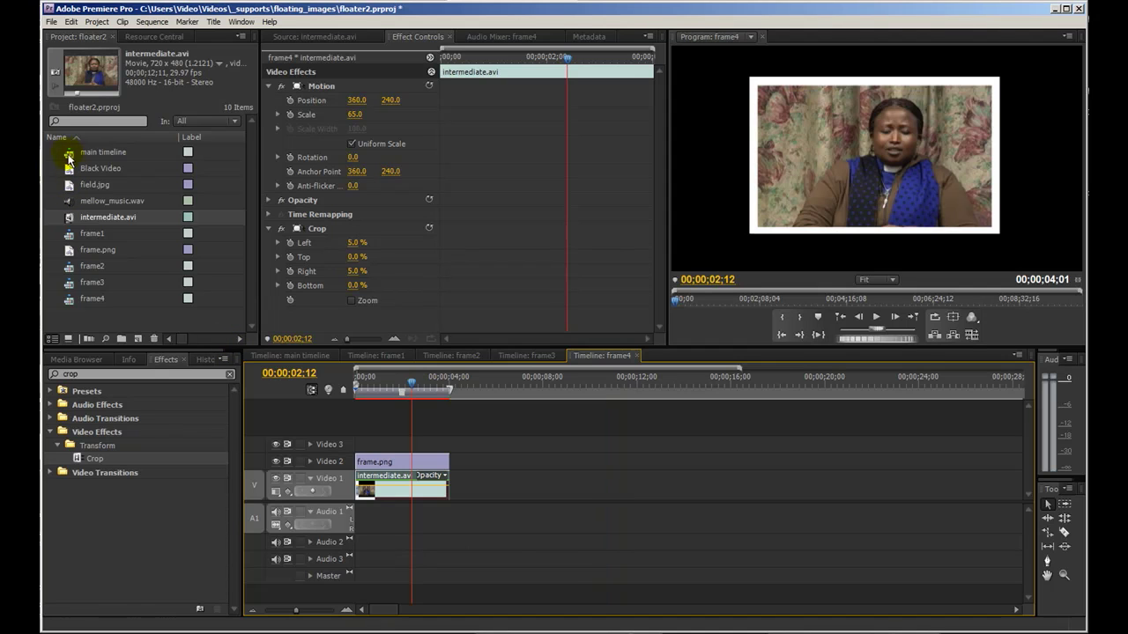
{"action": "double_click", "coordinate": [69, 155]}
- Place the frame4 sequence on Video 3 of the main timeline starting at 10;05
{"action": "left_click", "coordinate": [69, 304]}
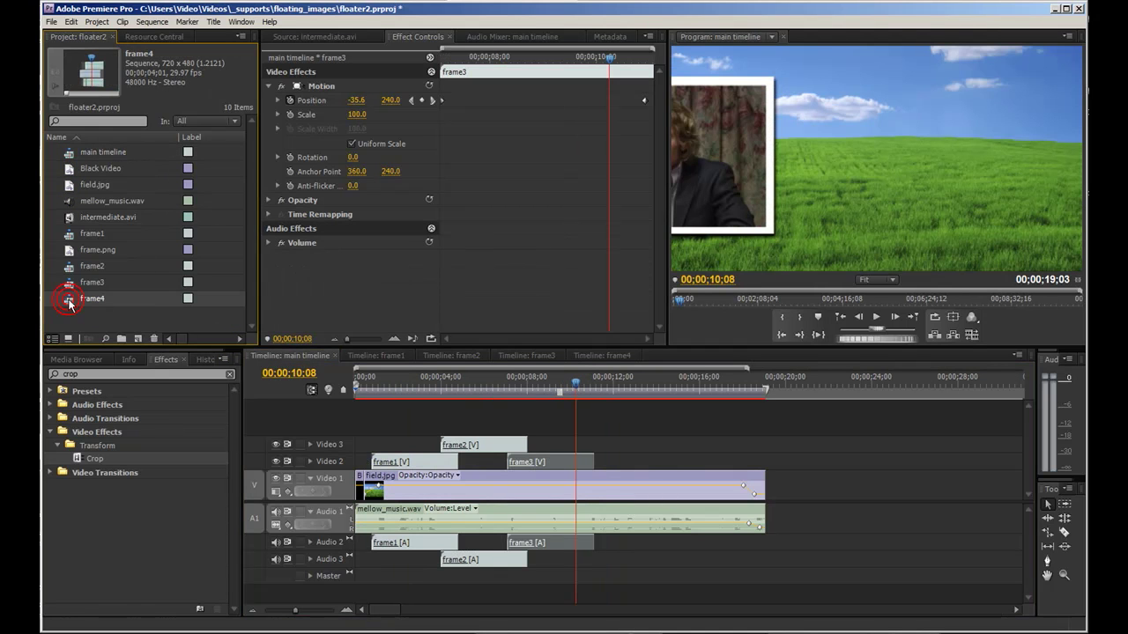
{"action": "left_click_drag", "start_coordinate": [568, 406], "coordinate": [577, 445]}
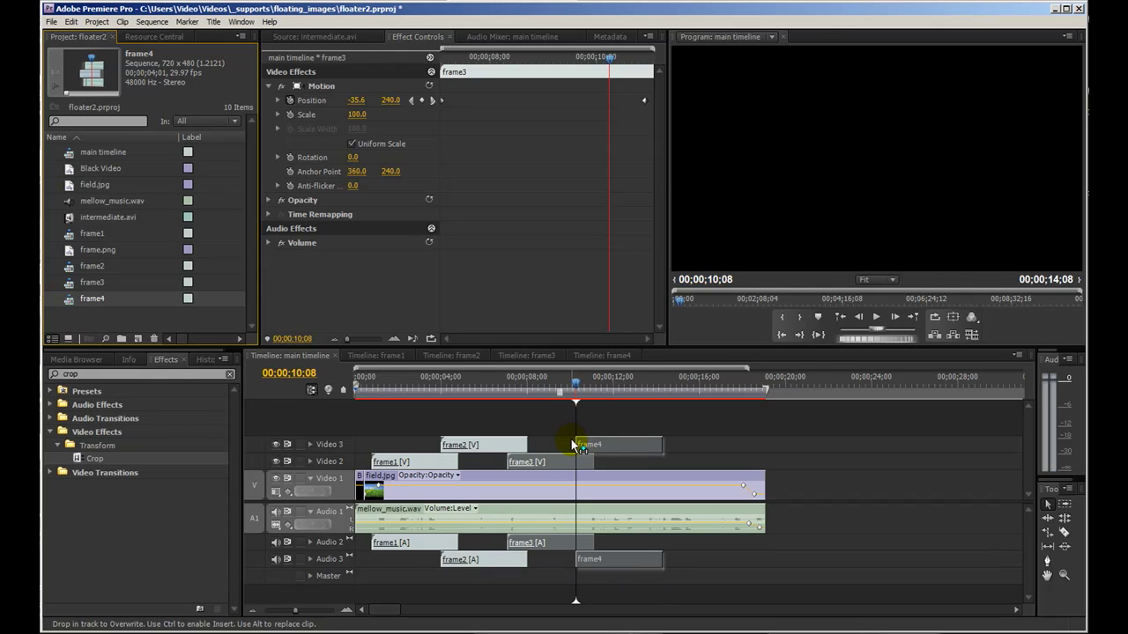
{"action": "left_click_drag", "start_coordinate": [572, 445], "coordinate": [574, 445]}
{"action": "left_click_drag", "start_coordinate": [577, 405], "coordinate": [573, 406]}
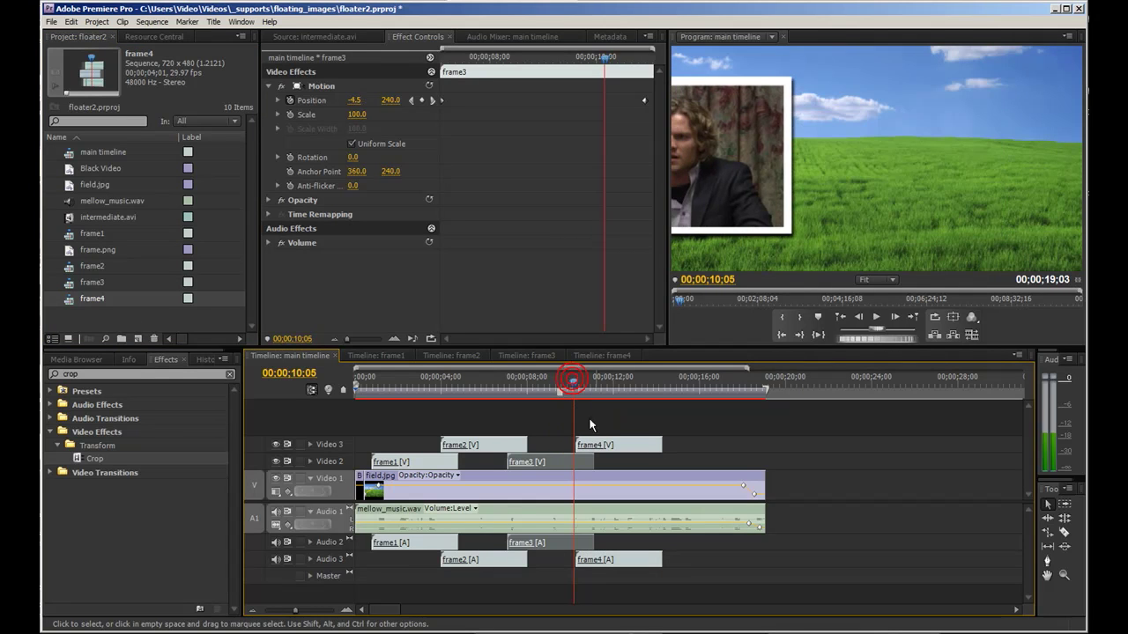
{"action": "left_click_drag", "start_coordinate": [586, 444], "coordinate": [583, 445]}
- Paste frame2's top-to-bottom Motion keyframes onto frame4
{"action": "left_click", "coordinate": [490, 440]}
{"action": "left_click", "coordinate": [461, 388]}
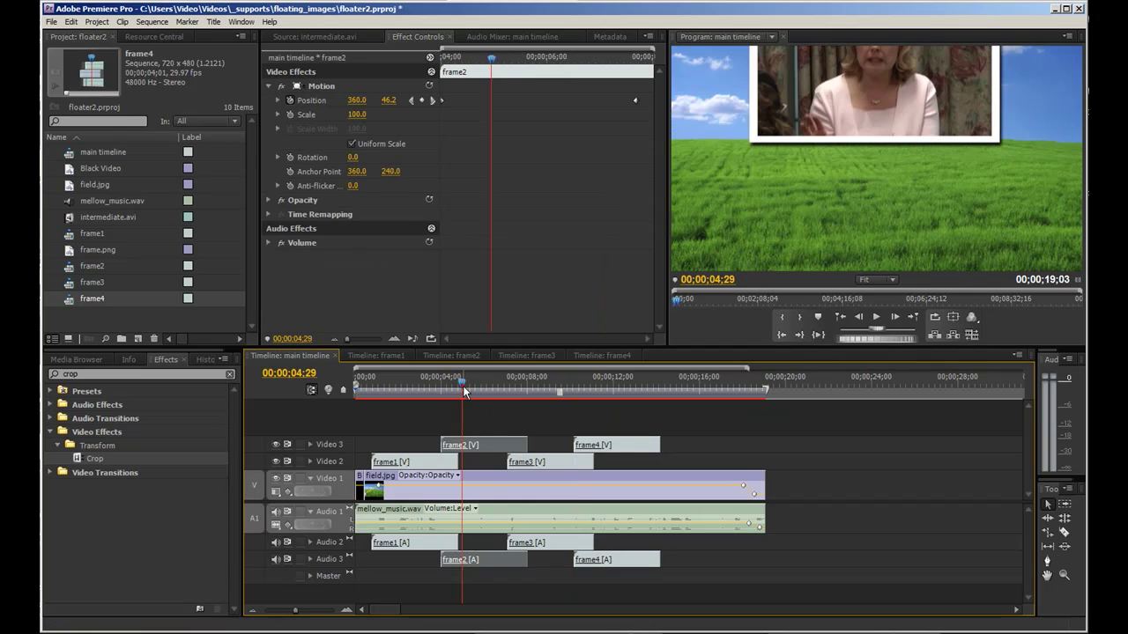
{"action": "left_click", "coordinate": [322, 87]}
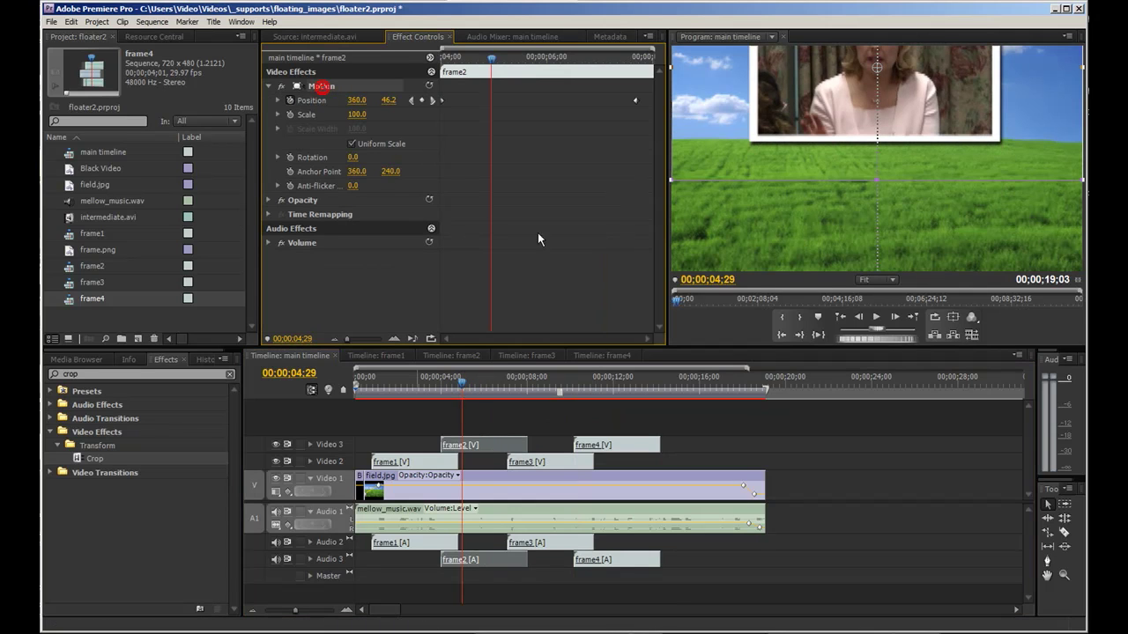
{"action": "left_click", "coordinate": [622, 388]}
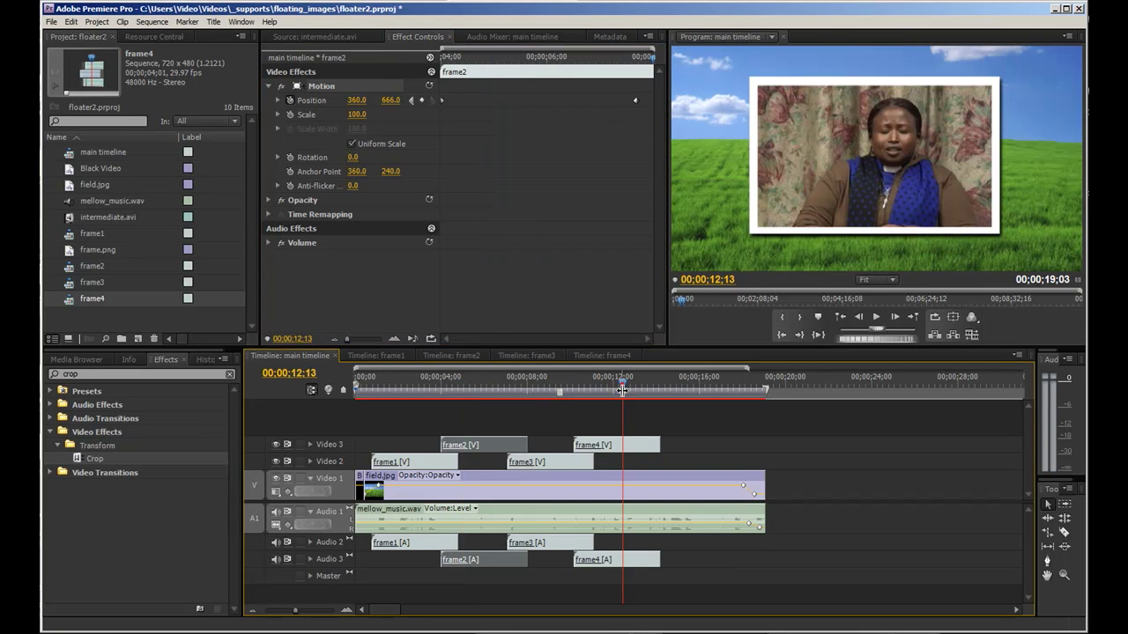
{"action": "left_click", "coordinate": [635, 445]}
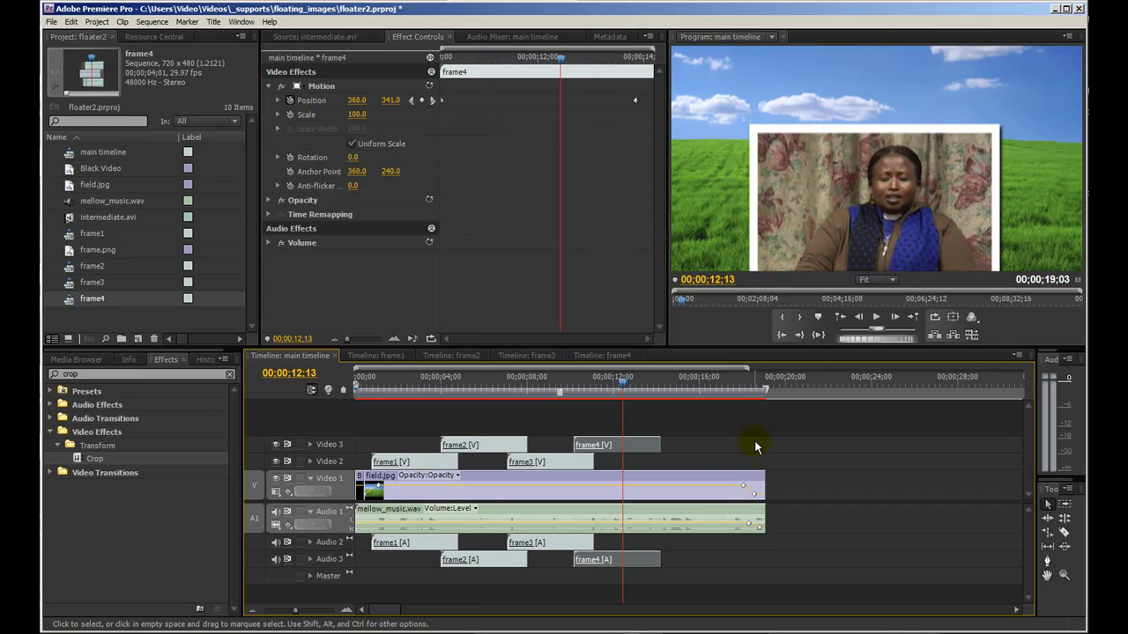
{"action": "left_click_drag", "start_coordinate": [623, 393], "coordinate": [333, 398]}
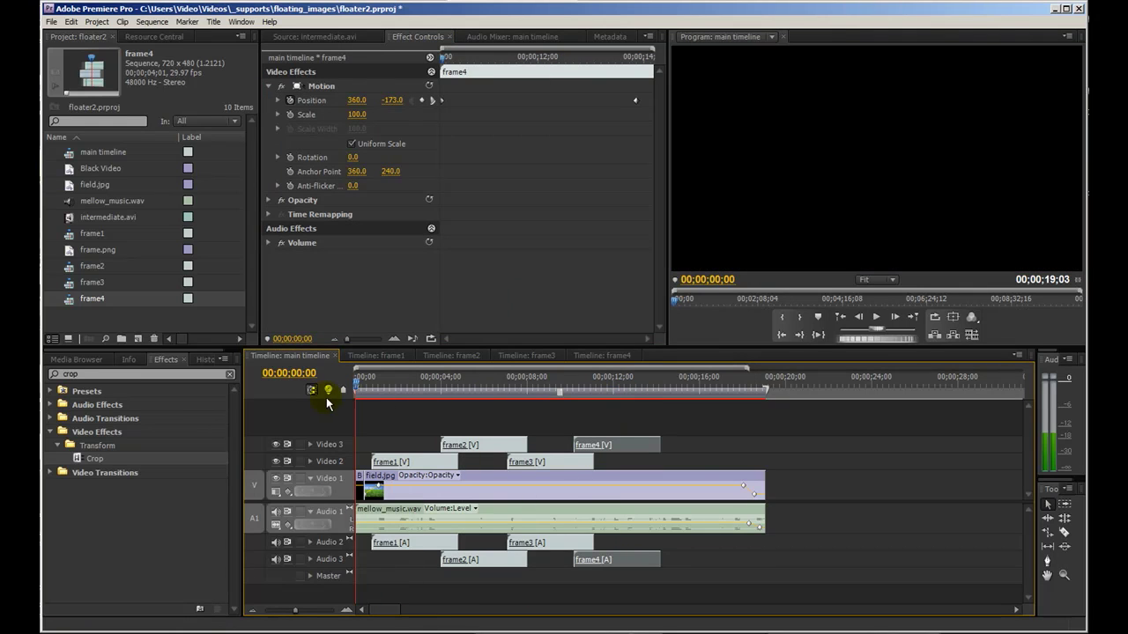
- Play the main timeline from the start and stop at about 15 seconds
{"action": "key", "text": "space"}
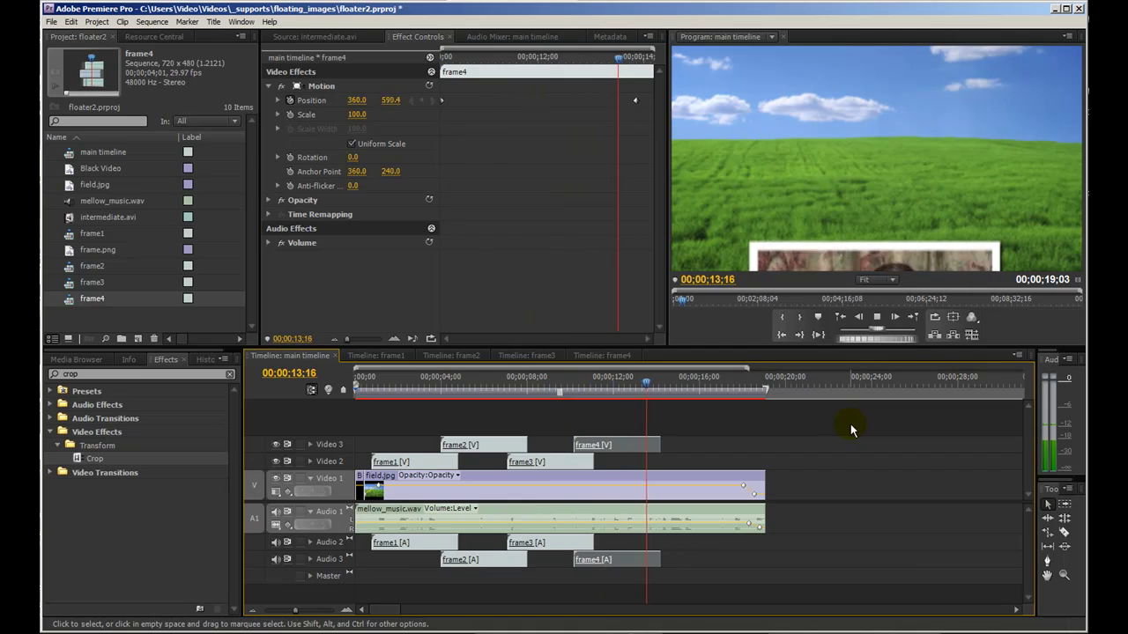
{"action": "key", "text": "space"}
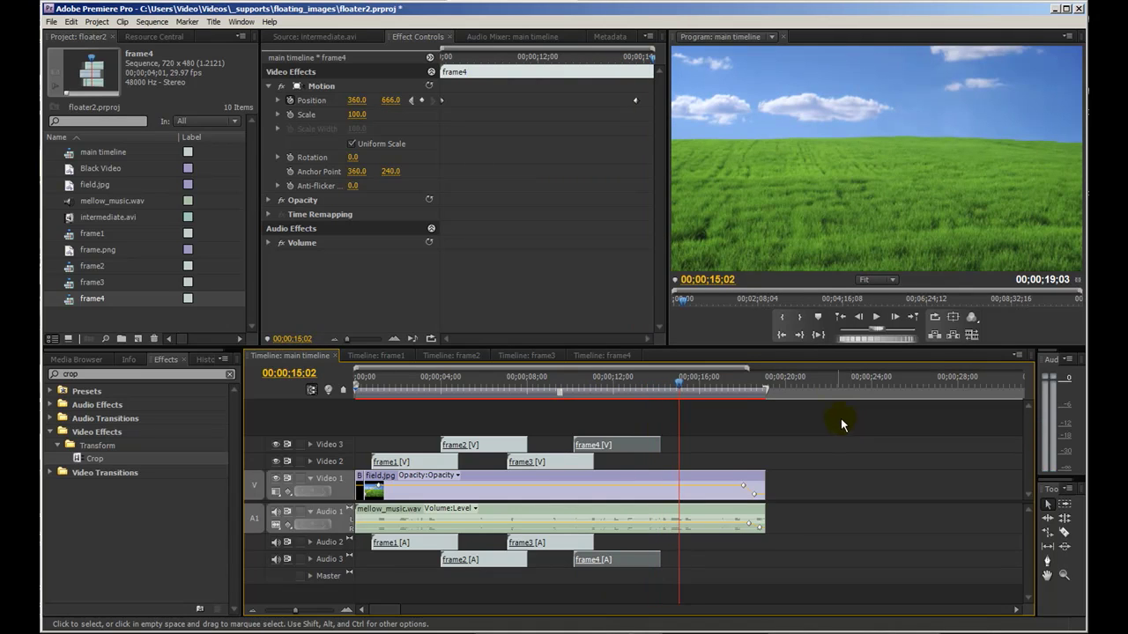